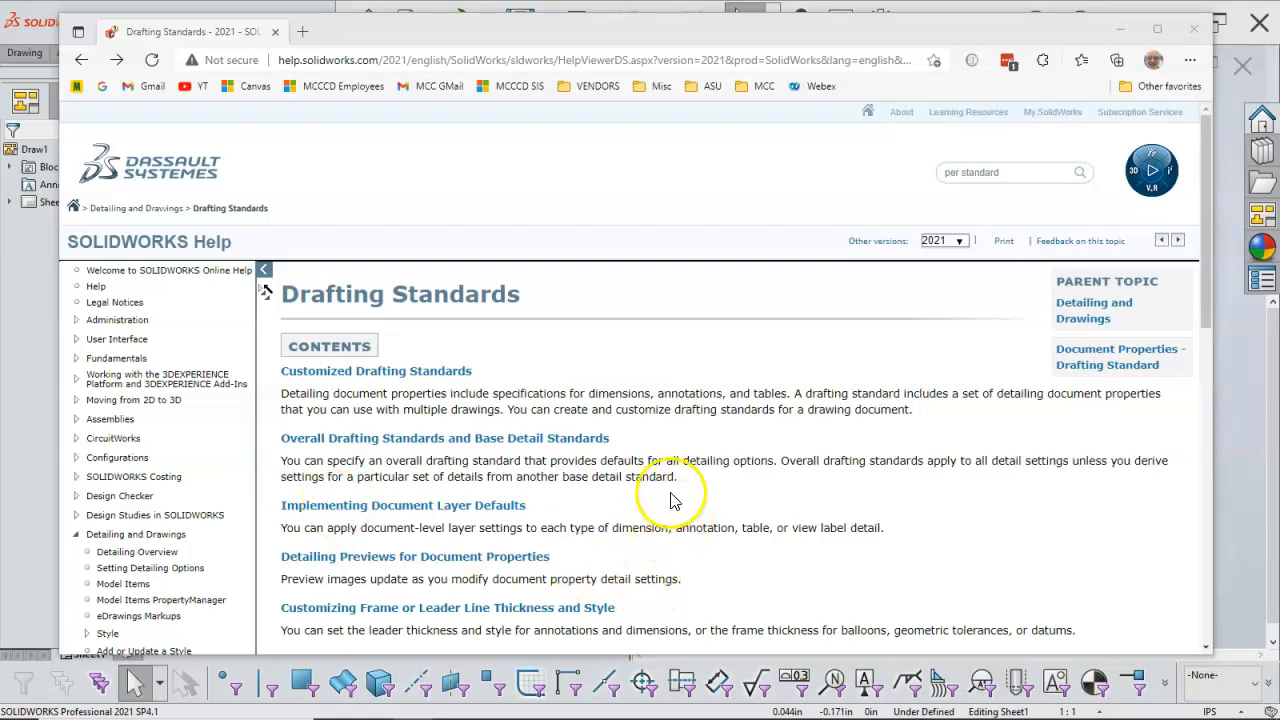
Read the help topics on customized drafting standards, overall and base detail standards, and implementing document layer defaults.
{"action": "scroll", "coordinate": [713, 458], "scroll_direction": "down", "scroll_amount": 1}
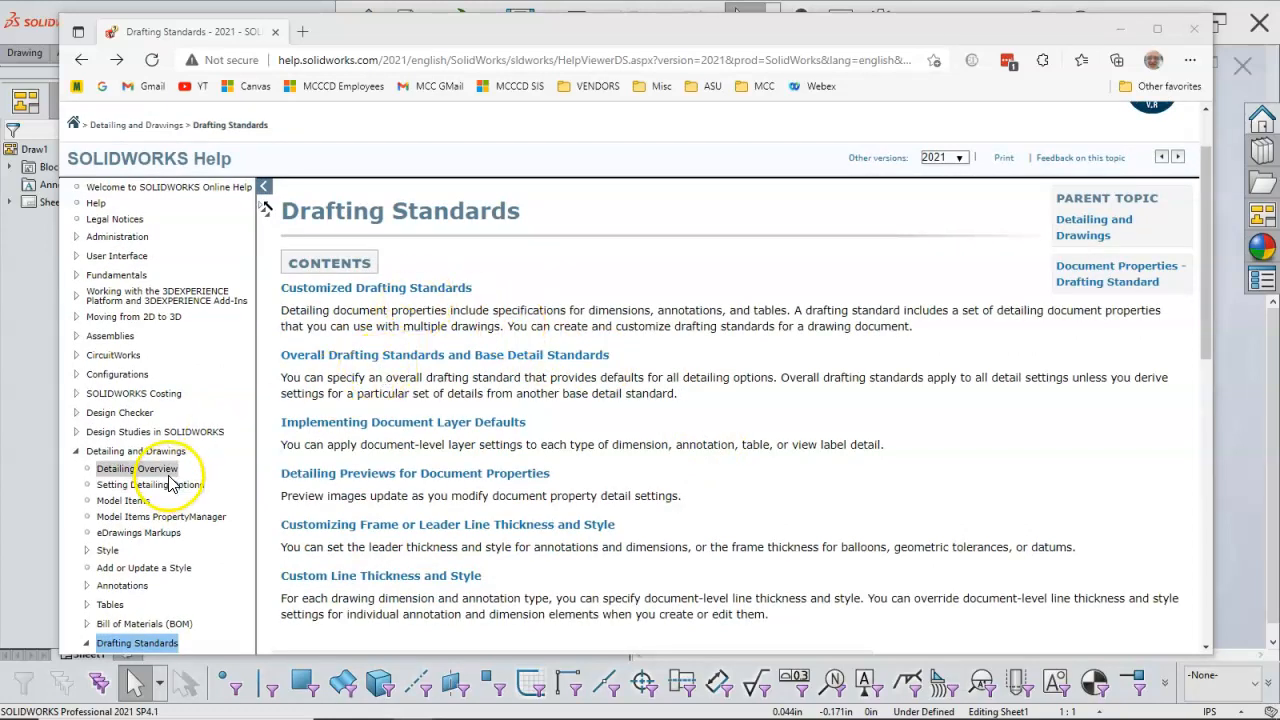
{"action": "scroll", "coordinate": [178, 424], "scroll_direction": "down", "scroll_amount": 4}
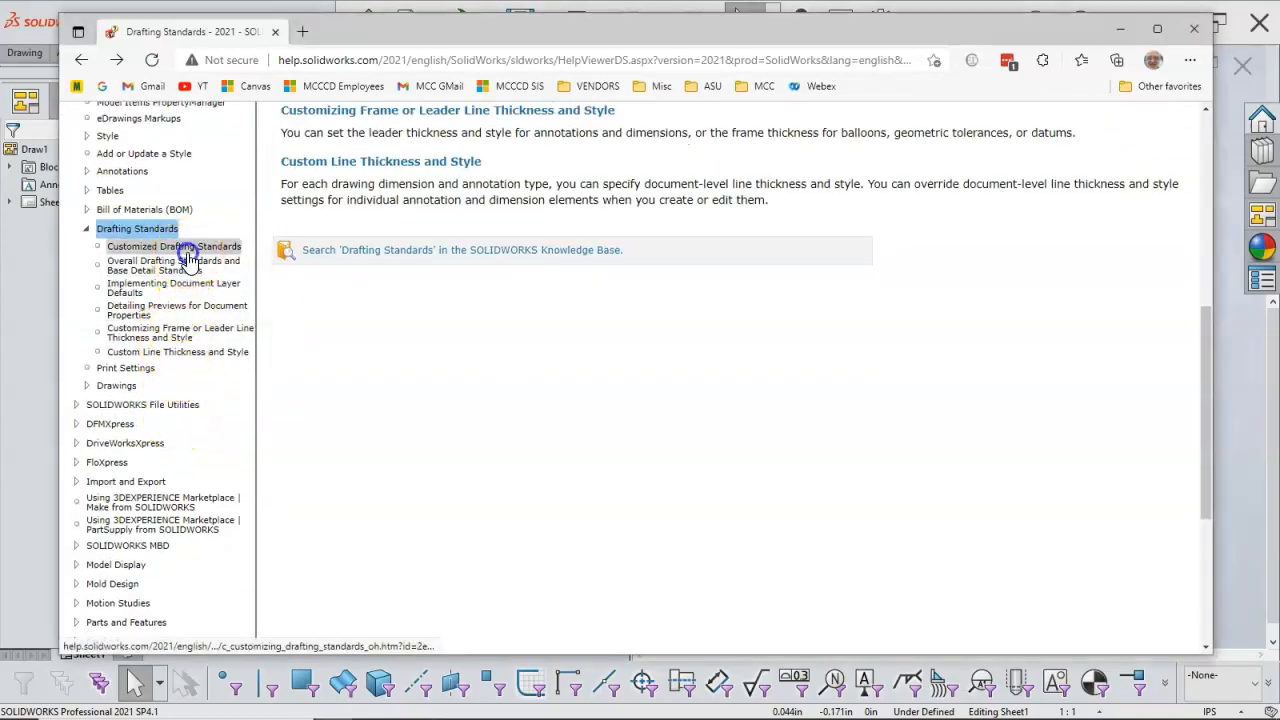
{"action": "left_click", "coordinate": [180, 248]}
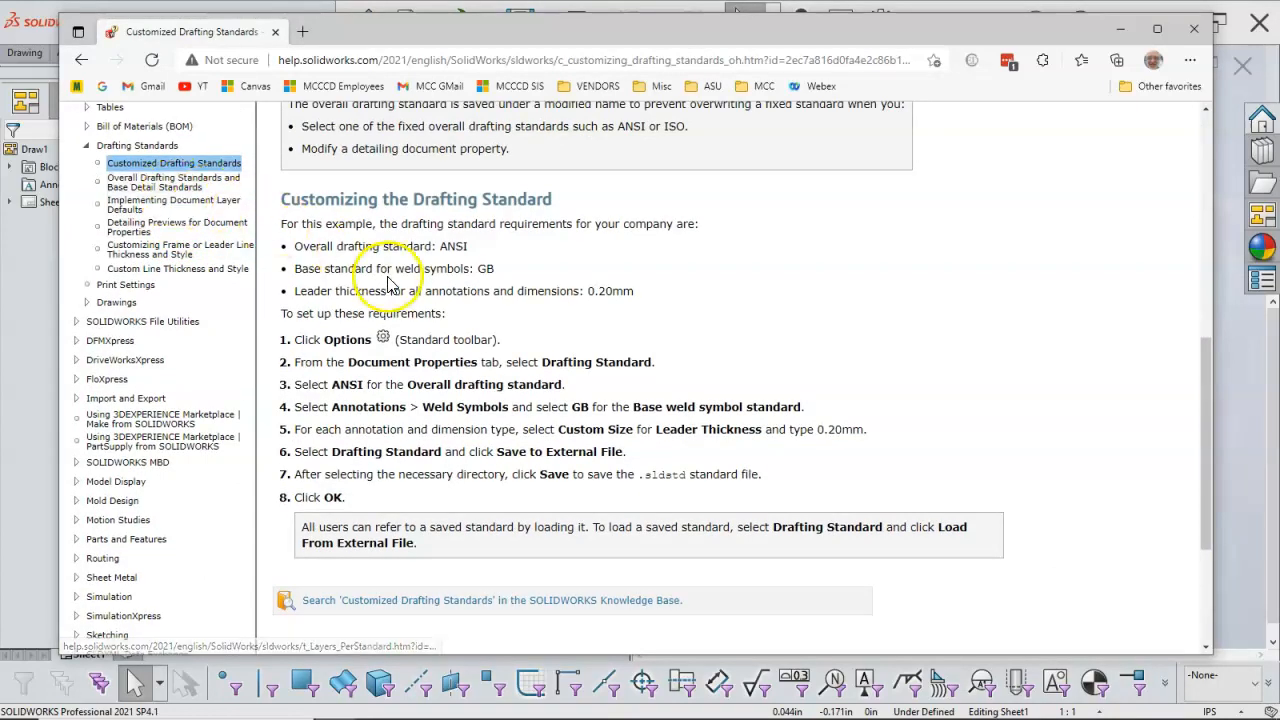
{"action": "left_click", "coordinate": [183, 186]}
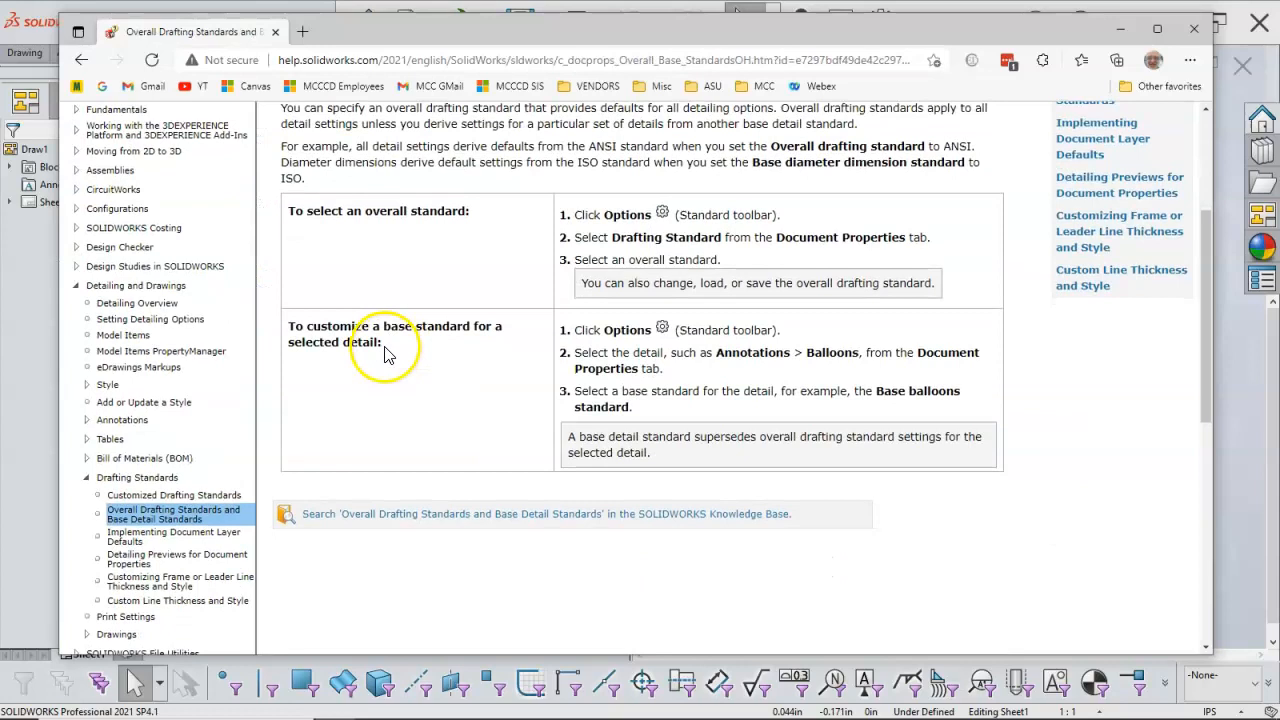
{"action": "scroll", "coordinate": [157, 366], "scroll_direction": "down", "scroll_amount": 3}
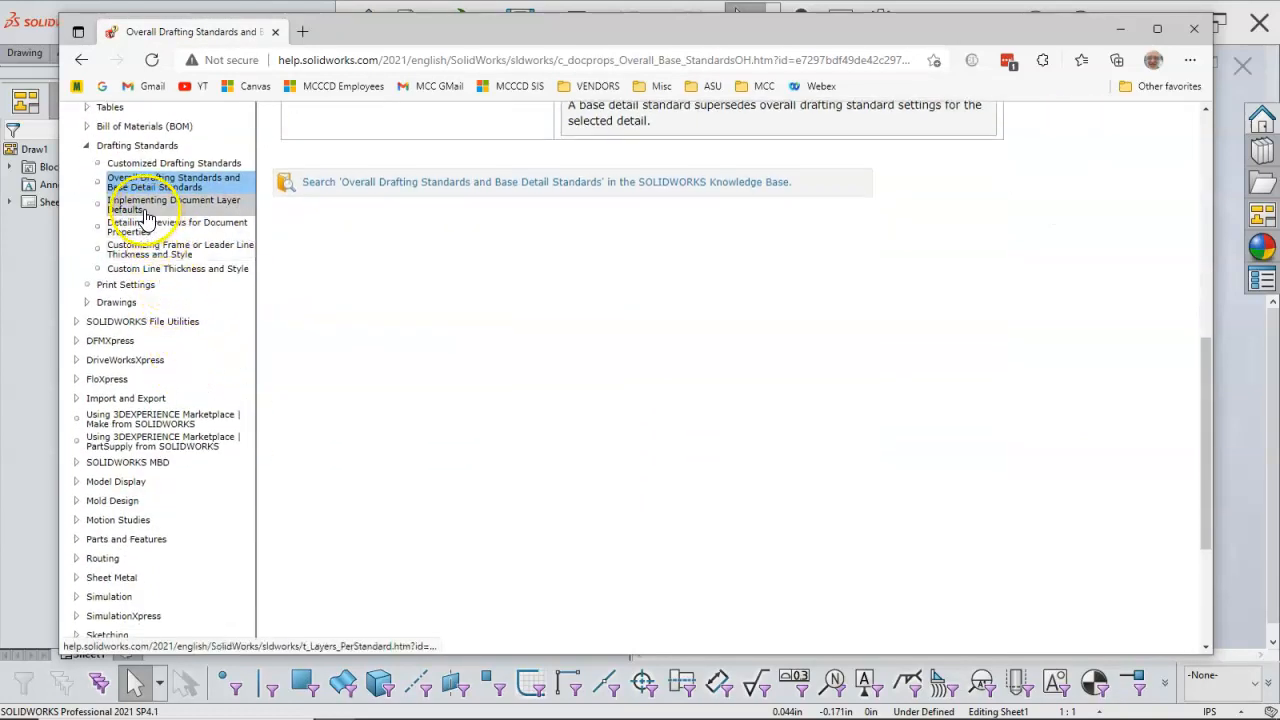
{"action": "left_click", "coordinate": [146, 214]}
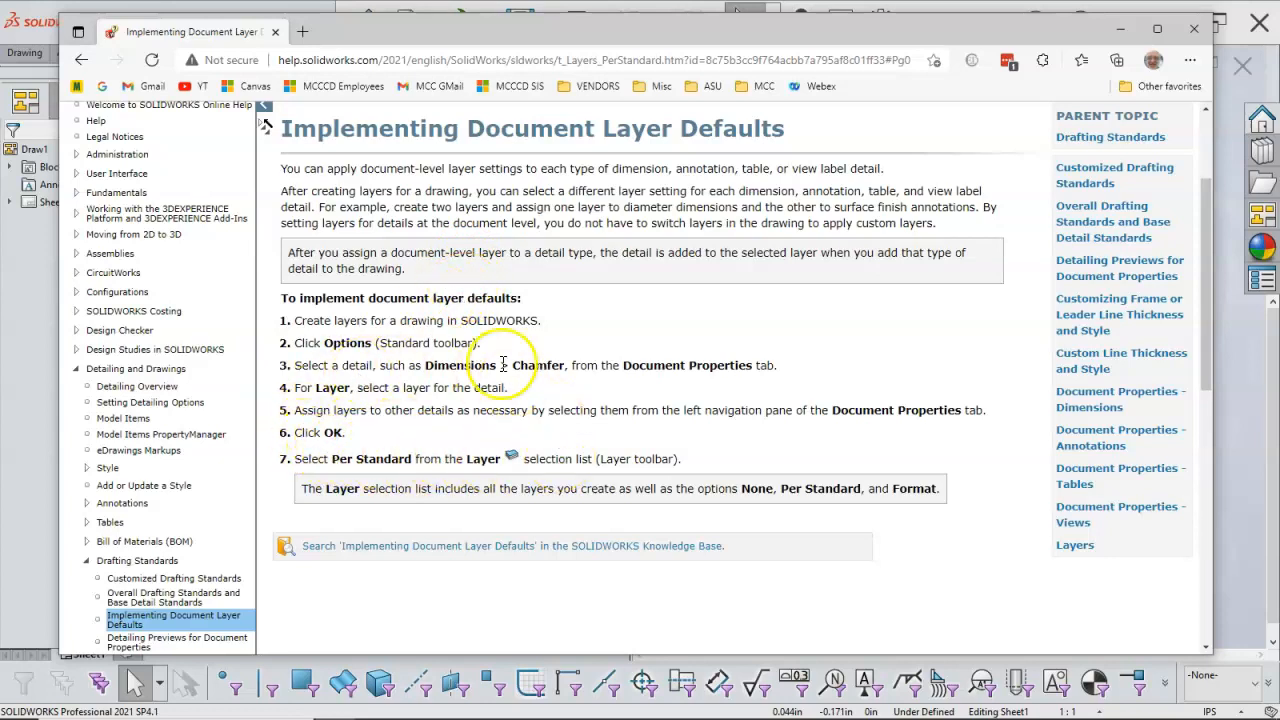
Search the help for "per standard" and read the Document Properties - Datums topic through its Layer section.
{"action": "scroll", "coordinate": [715, 203], "scroll_direction": "up", "scroll_amount": 2}
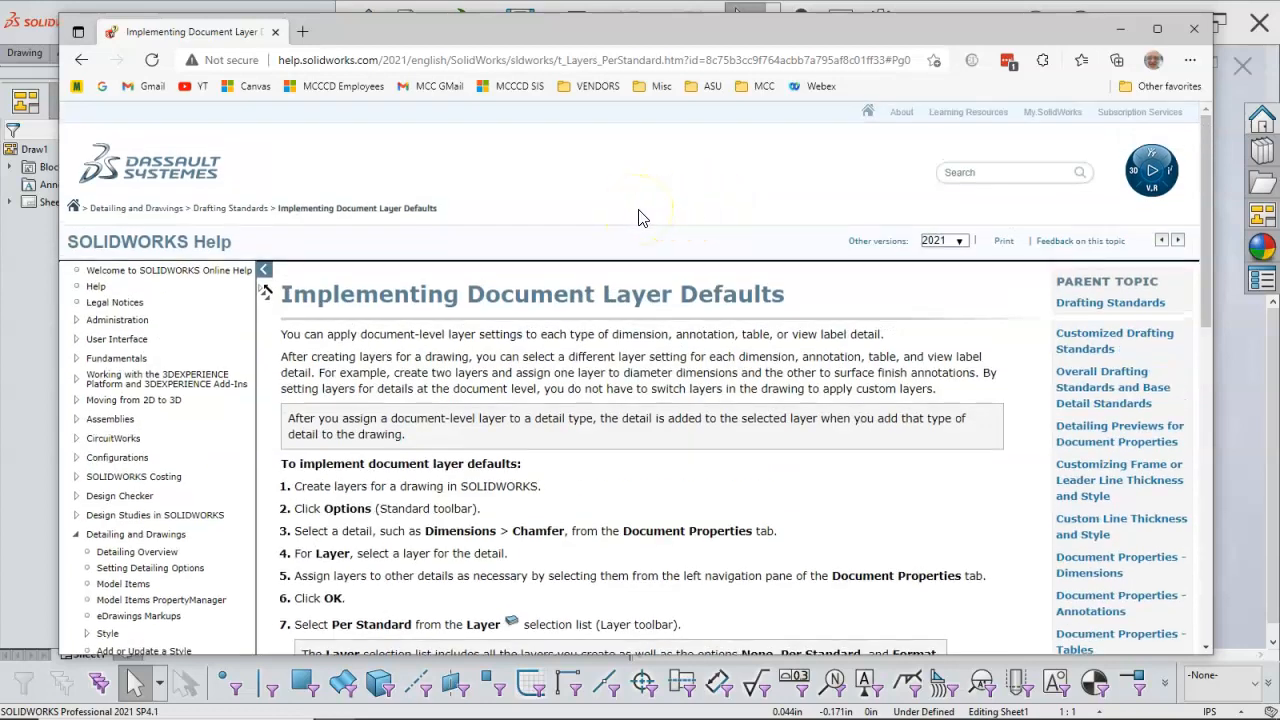
{"action": "left_click", "coordinate": [962, 175]}
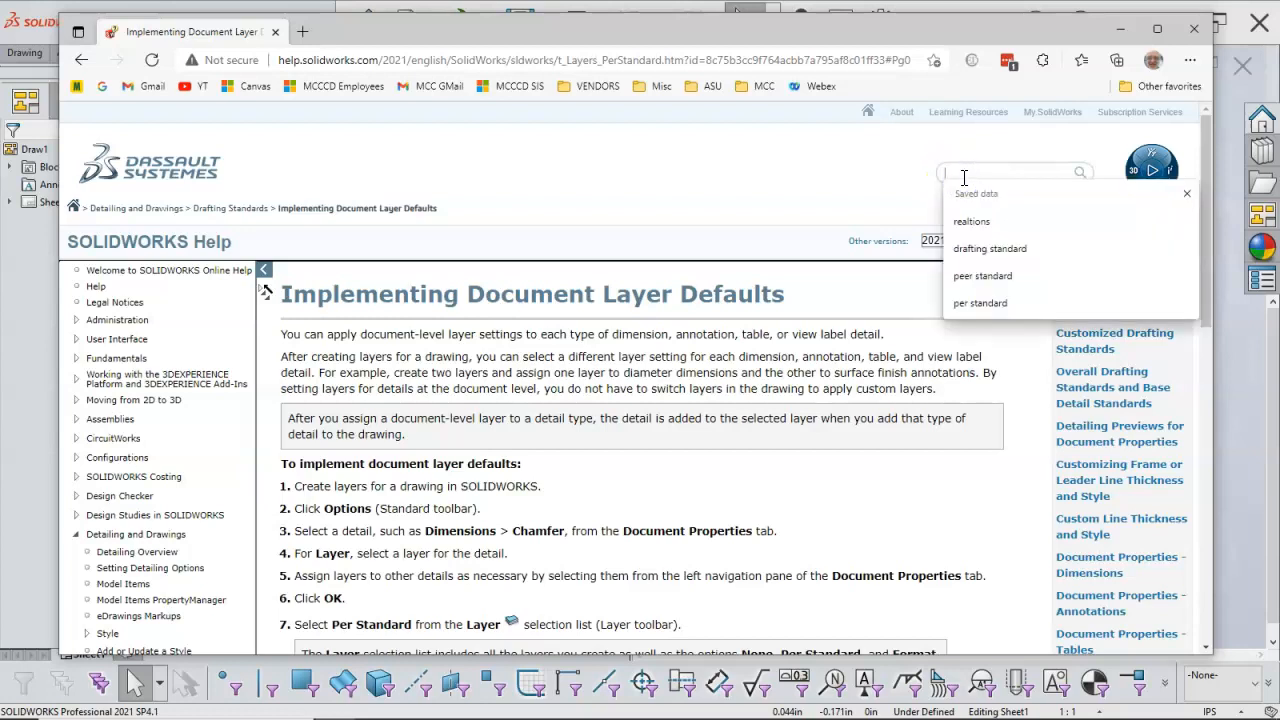
{"action": "left_click", "coordinate": [970, 302]}
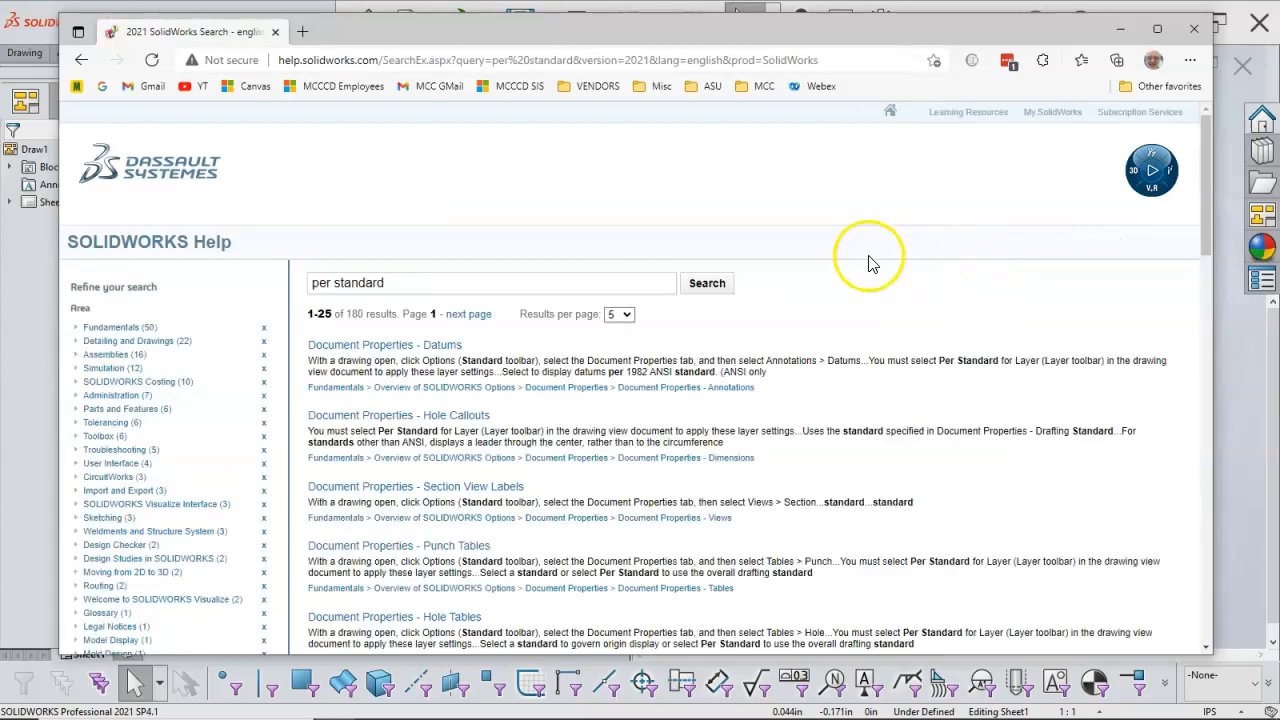
{"action": "left_click", "coordinate": [440, 346]}
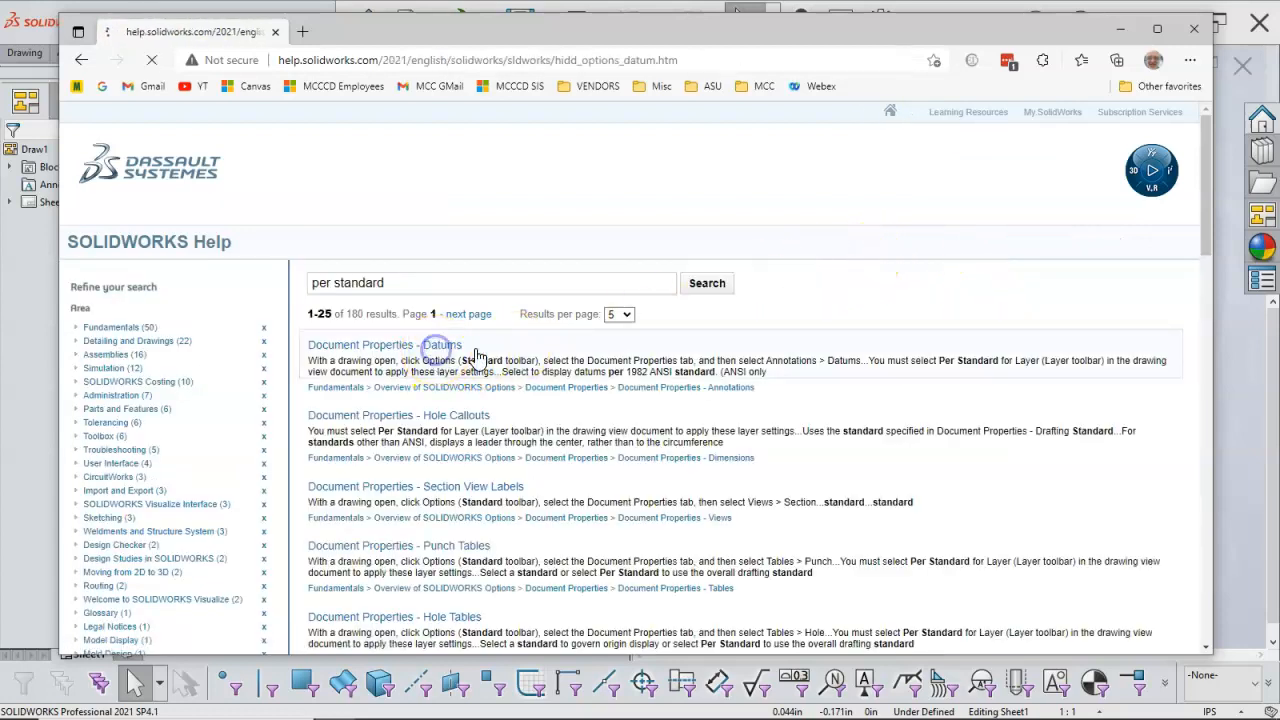
{"action": "scroll", "coordinate": [565, 402], "scroll_direction": "down", "scroll_amount": 2}
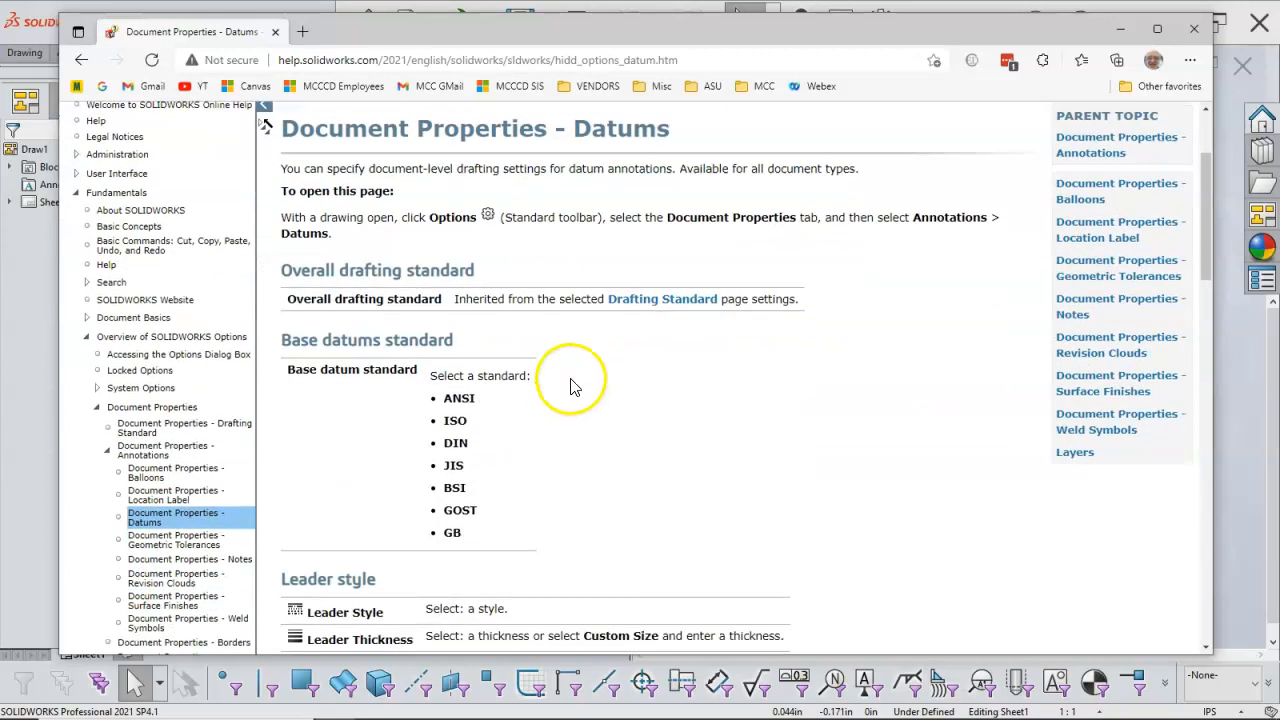
{"action": "scroll", "coordinate": [572, 380], "scroll_direction": "down", "scroll_amount": 1}
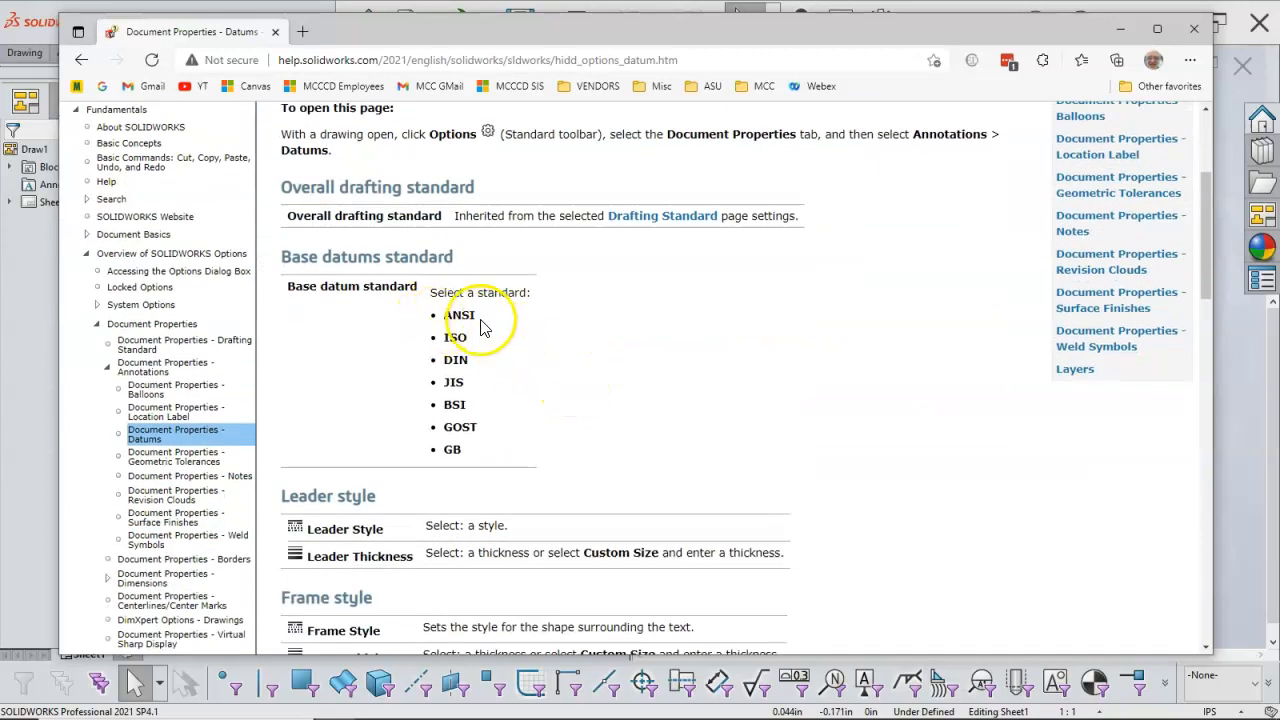
{"action": "scroll", "coordinate": [480, 343], "scroll_direction": "down", "scroll_amount": 6}
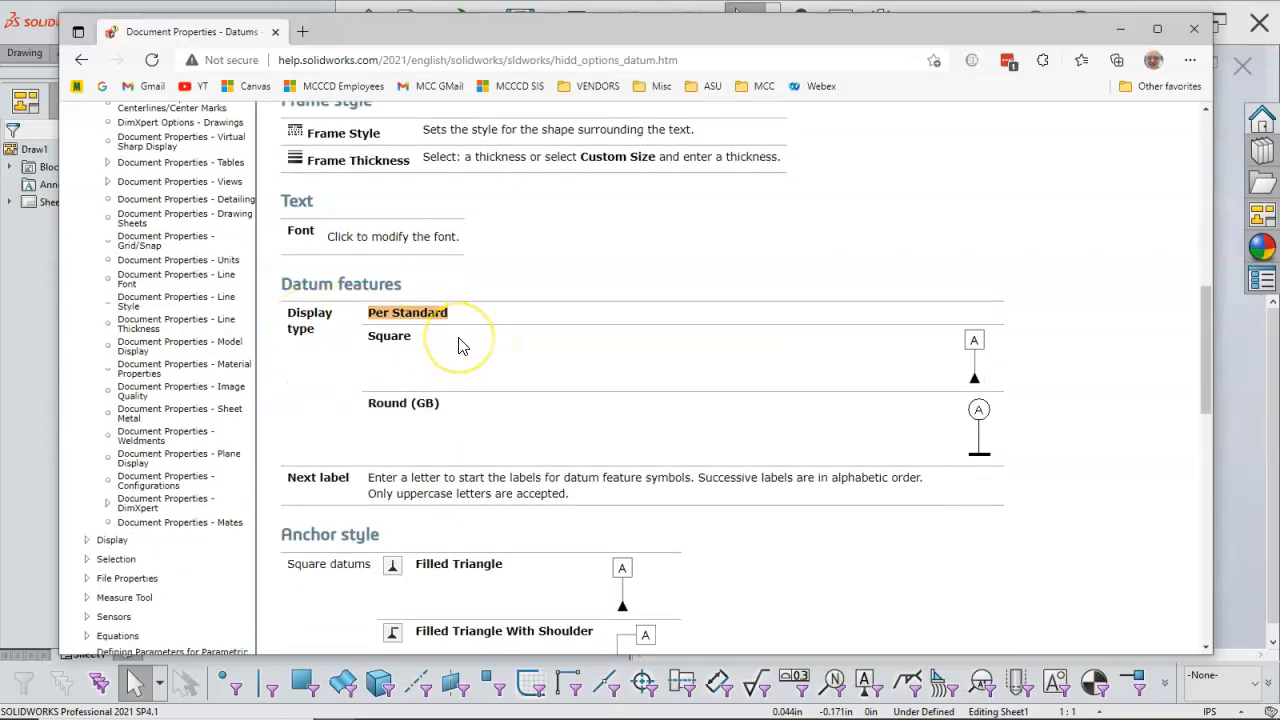
{"action": "scroll", "coordinate": [460, 345], "scroll_direction": "down", "scroll_amount": 6}
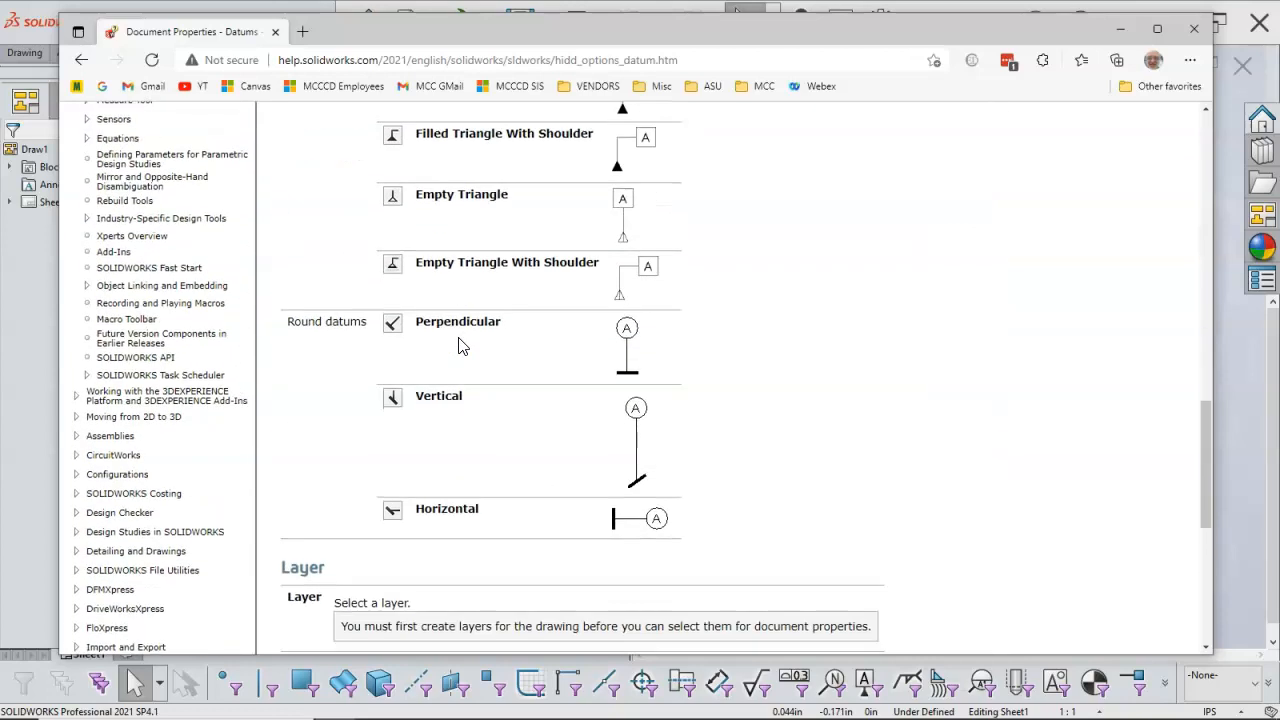
{"action": "scroll", "coordinate": [458, 345], "scroll_direction": "down", "scroll_amount": 1}
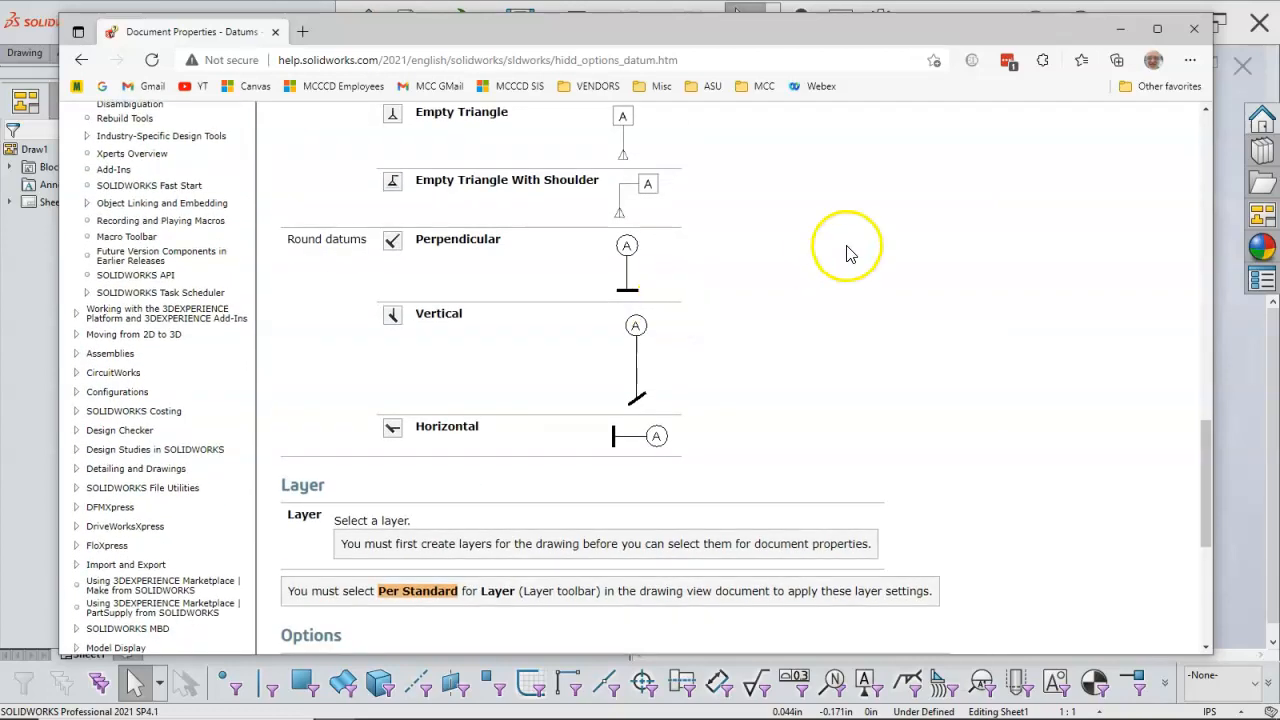
Switch to the SOLIDWORKS drawing, expand the Annotations settings in its document properties and check the annotation font without changing it.
{"action": "left_click", "coordinate": [1119, 31]}
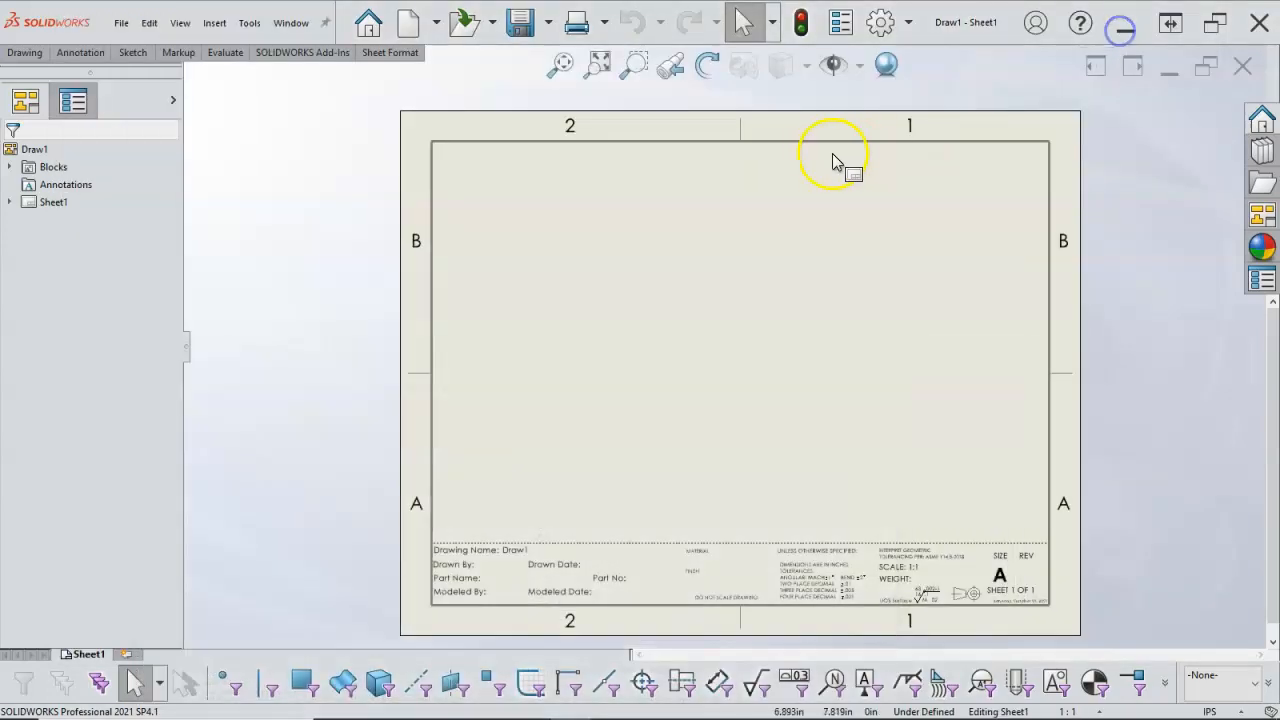
{"action": "left_click", "coordinate": [879, 24]}
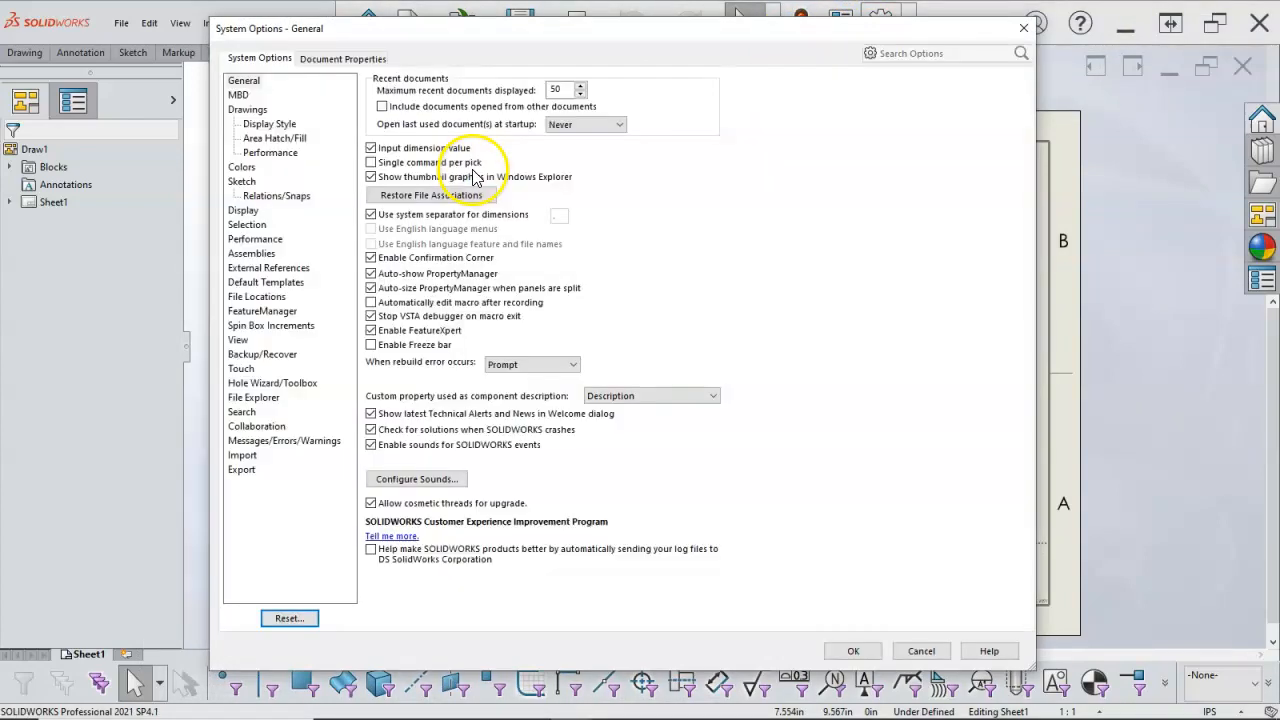
{"action": "left_click", "coordinate": [344, 58]}
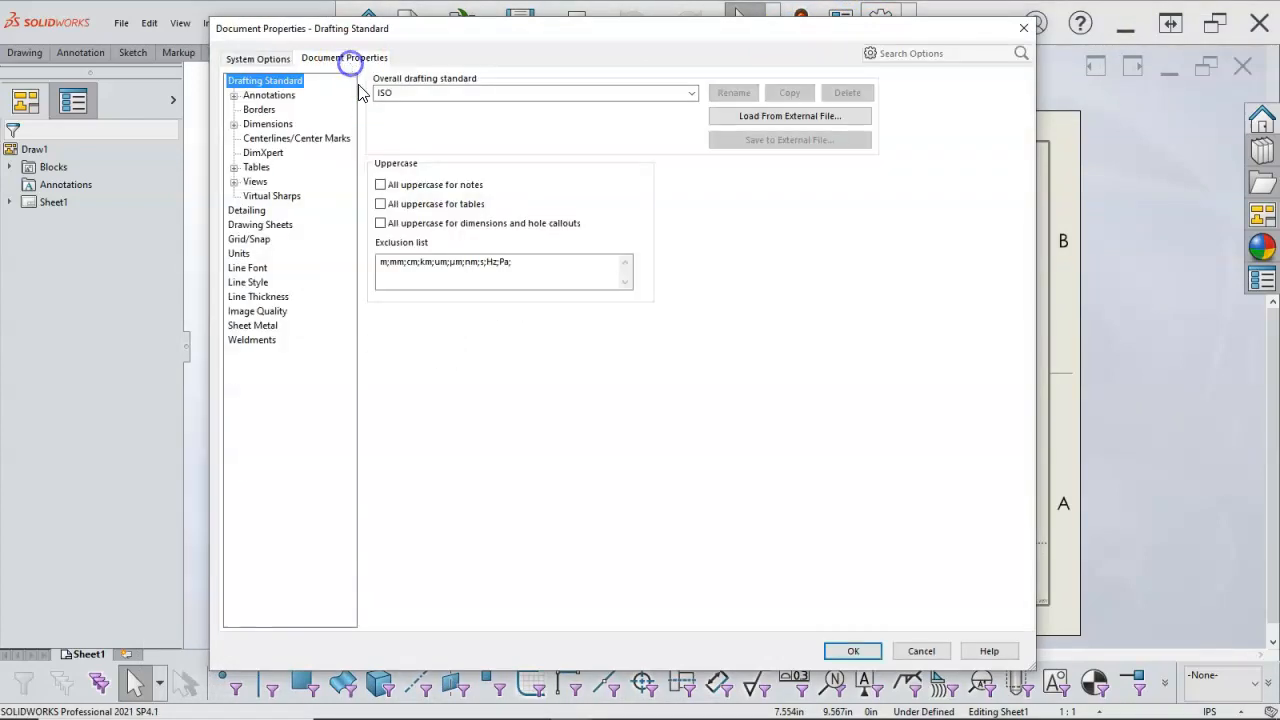
{"action": "left_click", "coordinate": [270, 97]}
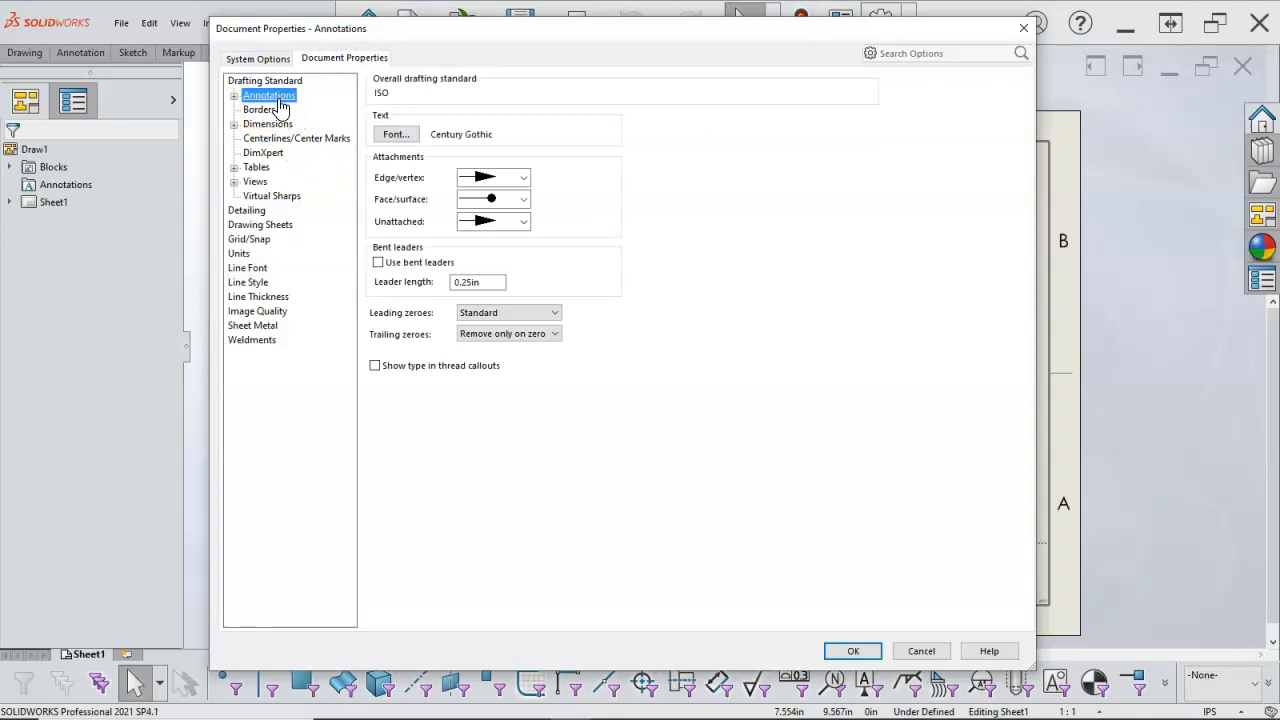
{"action": "left_click", "coordinate": [233, 95]}
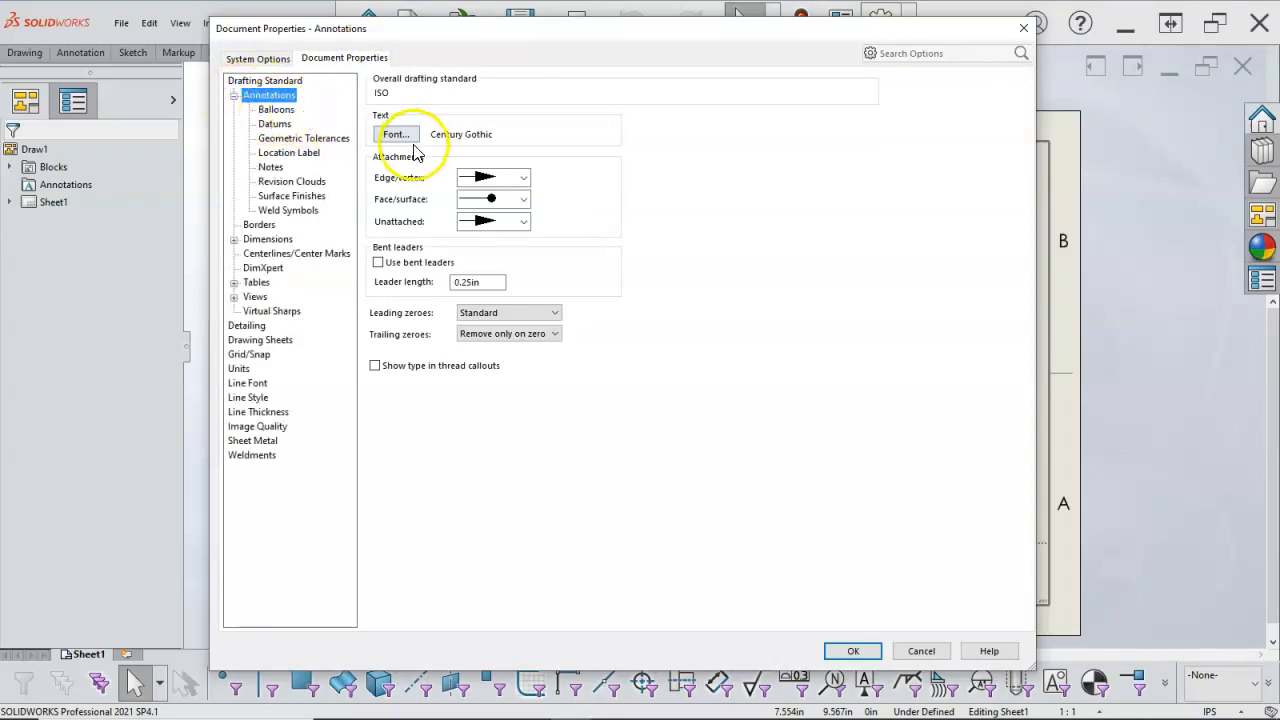
{"action": "left_click", "coordinate": [397, 135]}
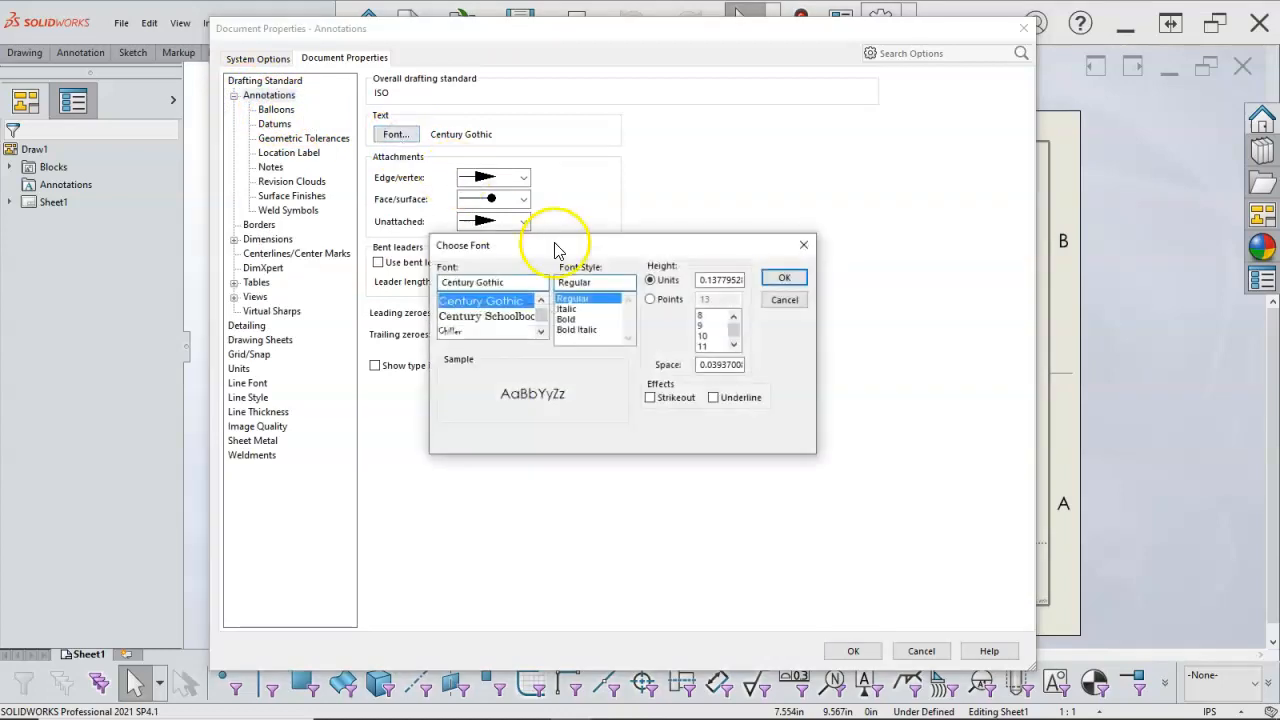
{"action": "left_click", "coordinate": [781, 299]}
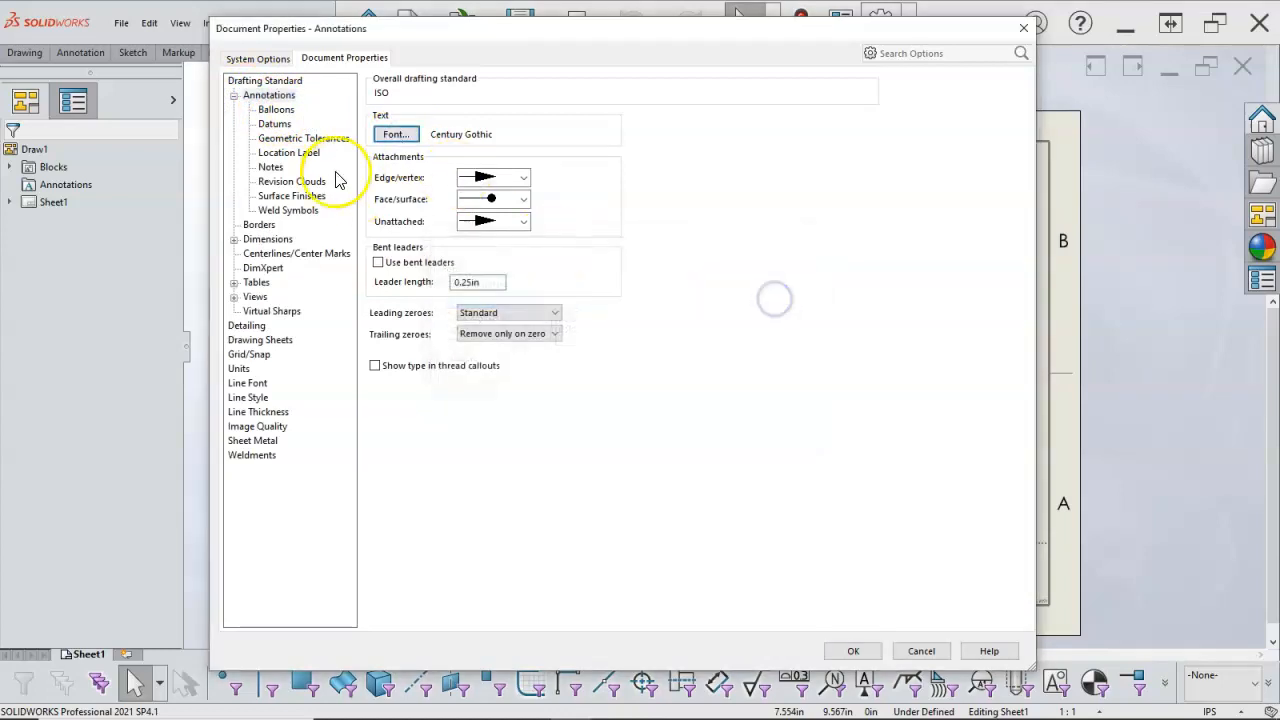
Set the default layer to Dims for both balloons and datums in the document's annotation settings.
{"action": "left_click", "coordinate": [272, 110]}
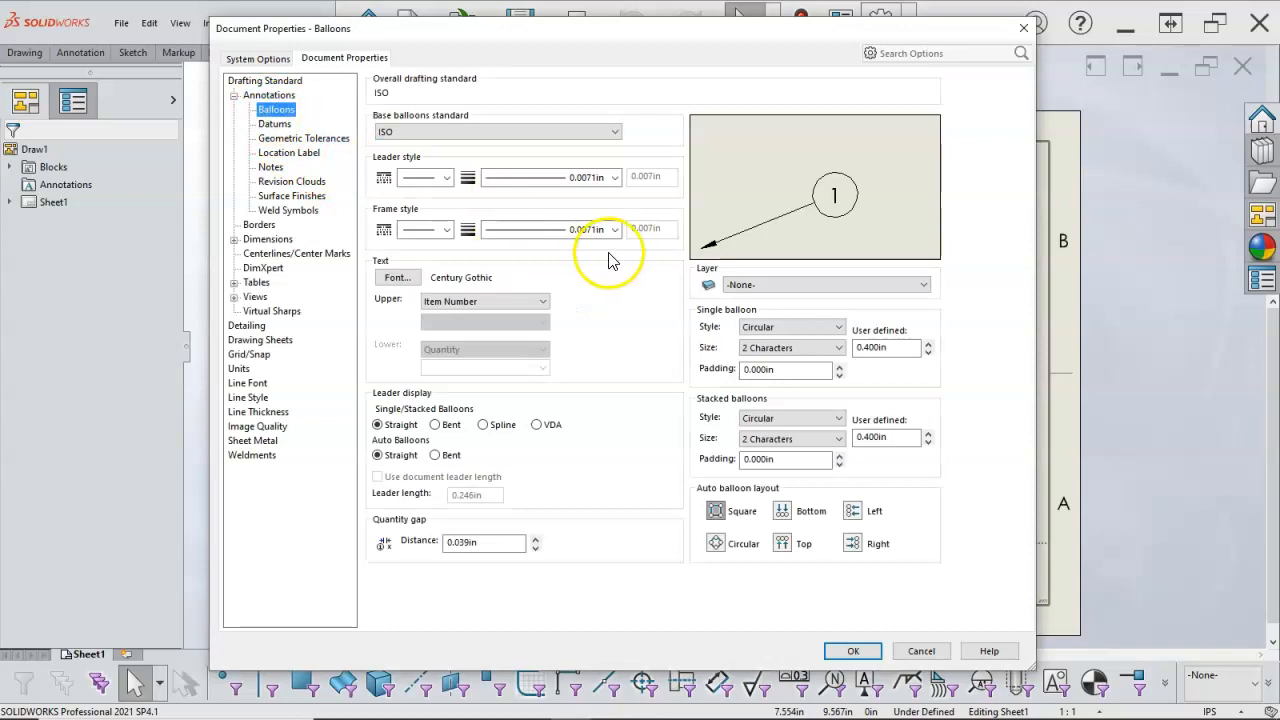
{"action": "left_click", "coordinate": [921, 286]}
{"action": "left_click", "coordinate": [790, 326]}
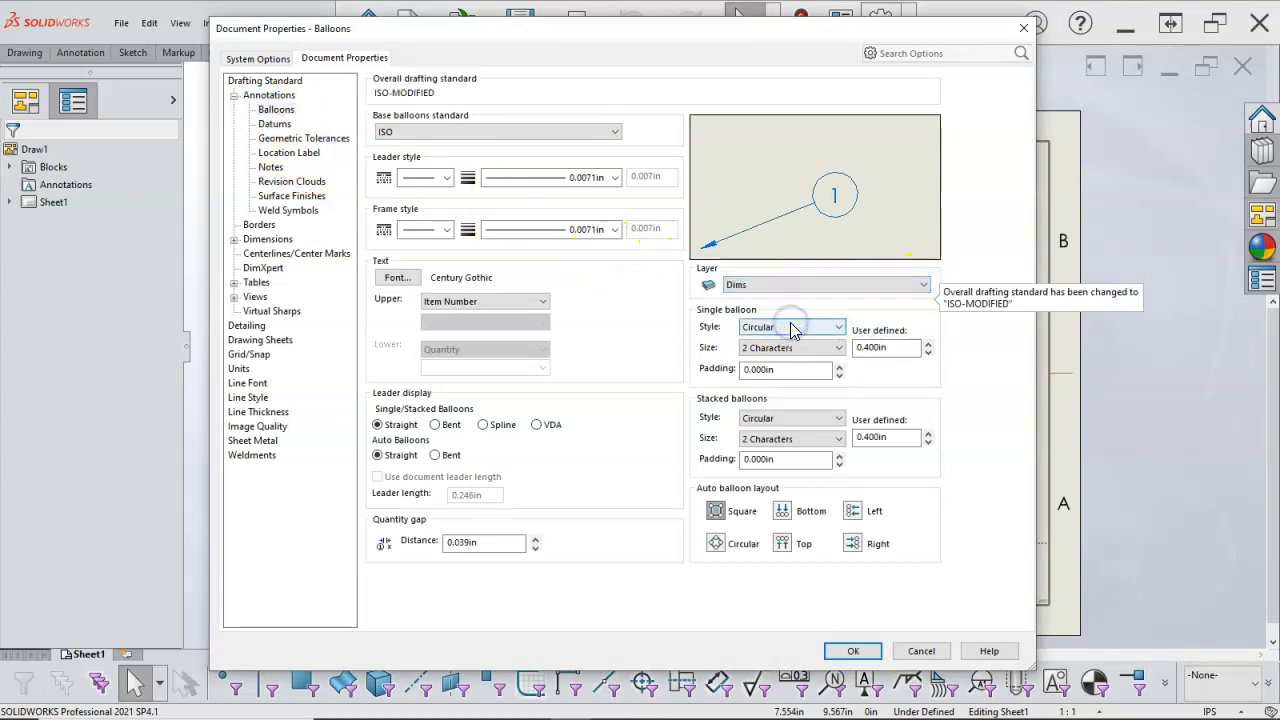
{"action": "left_click", "coordinate": [274, 123]}
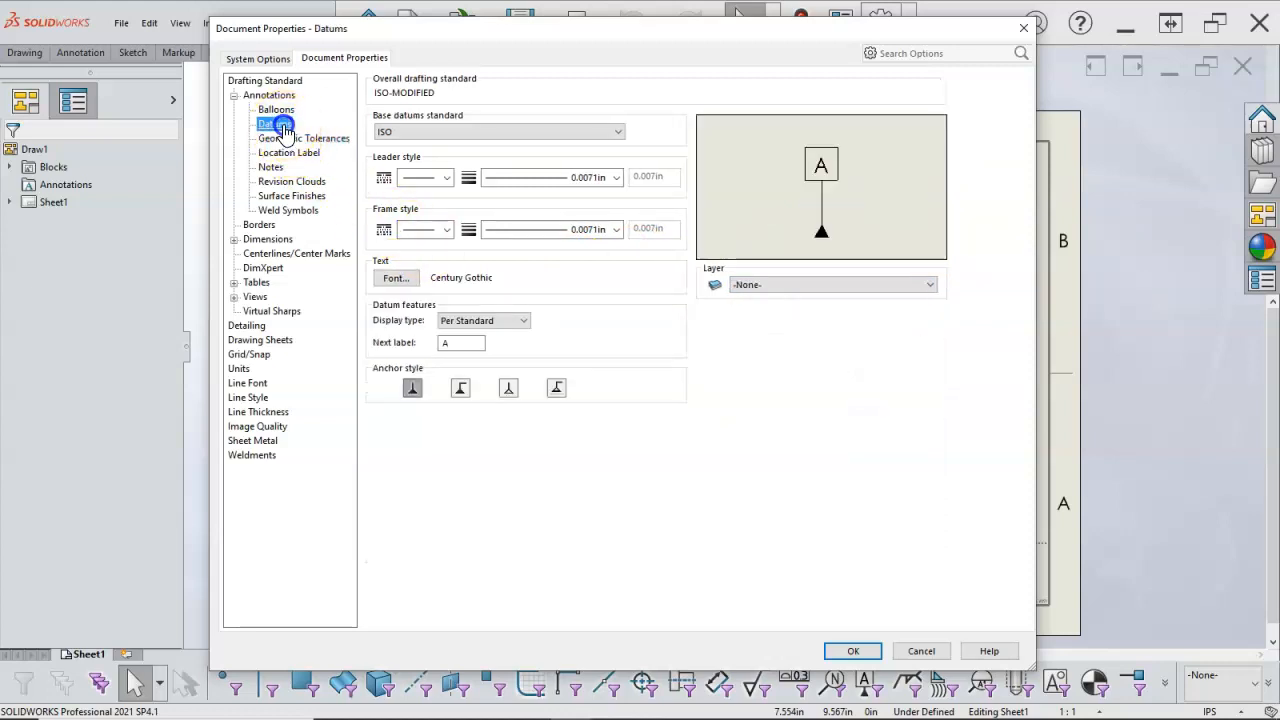
{"action": "left_click", "coordinate": [795, 285]}
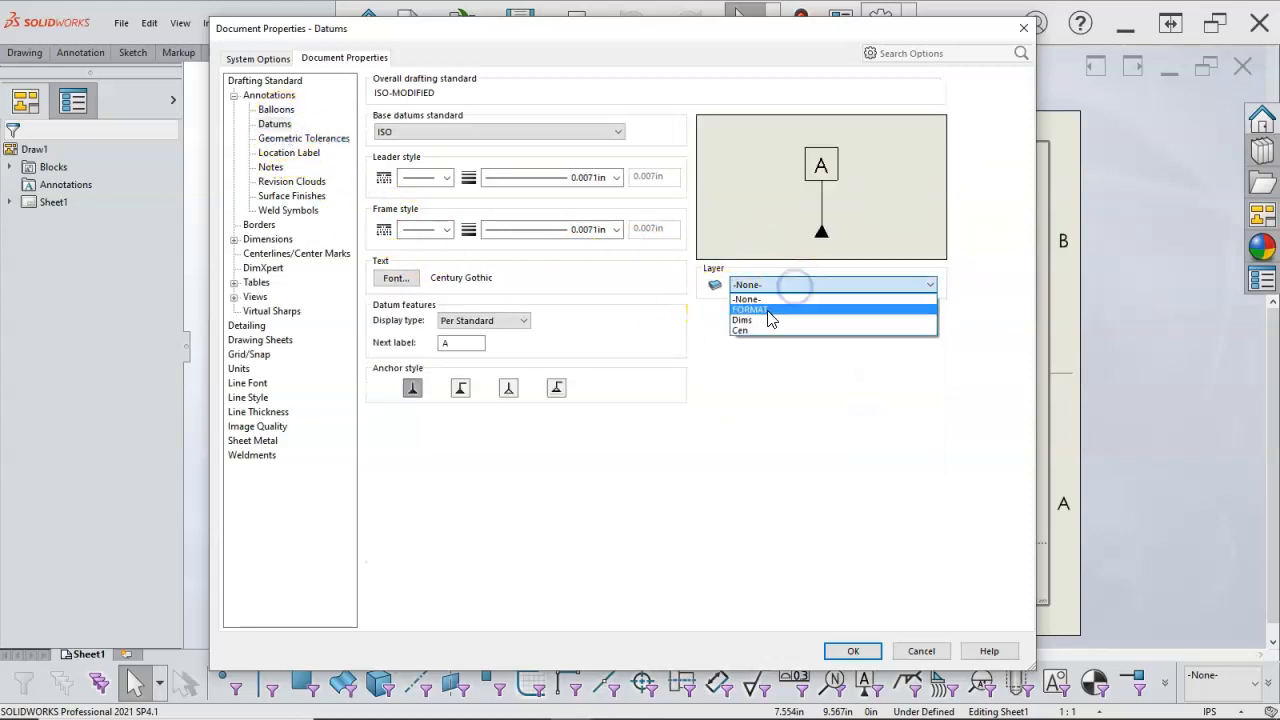
{"action": "left_click", "coordinate": [767, 320]}
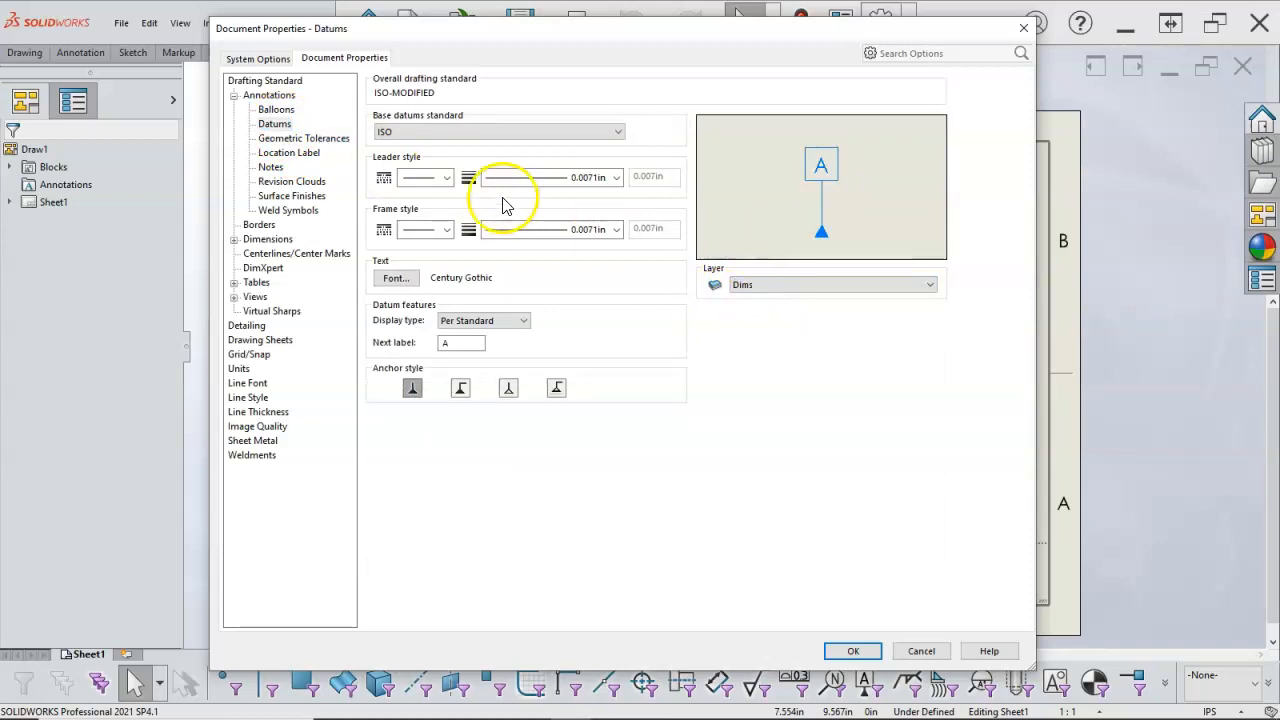
Assign geometric tolerances to the Dims layer and choose the layer for location labels.
{"action": "left_click", "coordinate": [286, 140]}
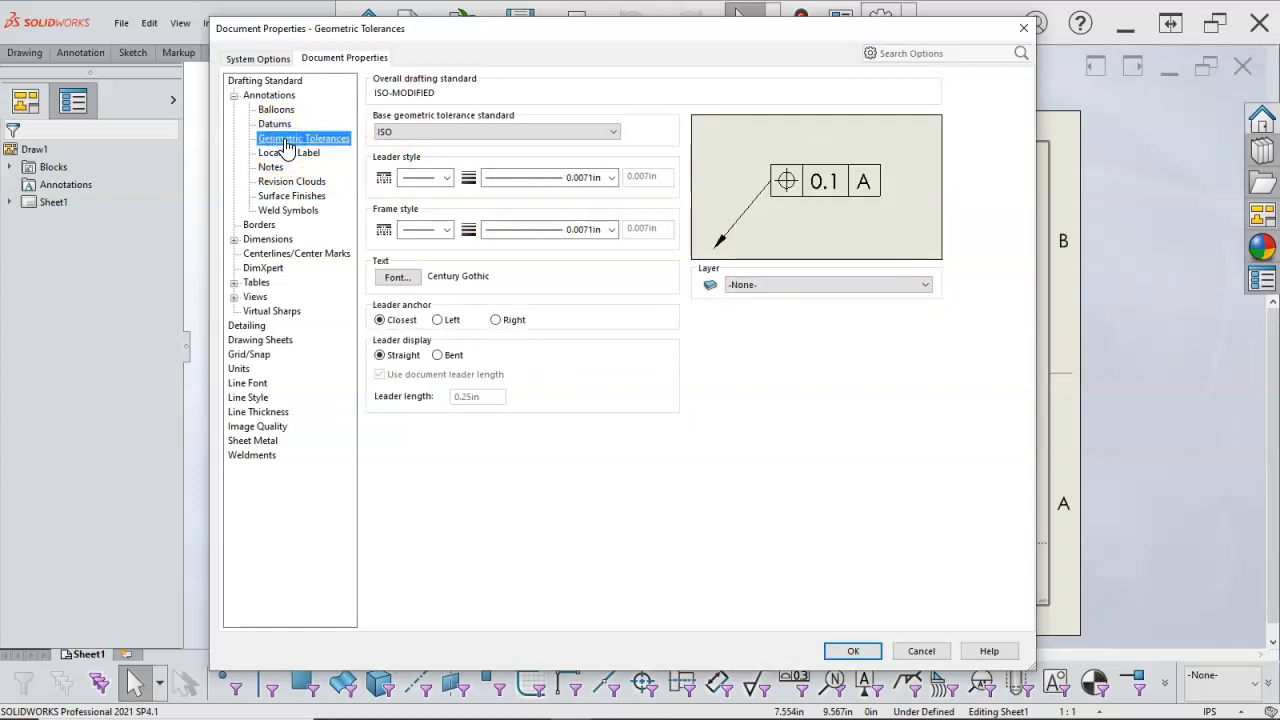
{"action": "left_click", "coordinate": [919, 284]}
{"action": "left_click", "coordinate": [775, 320]}
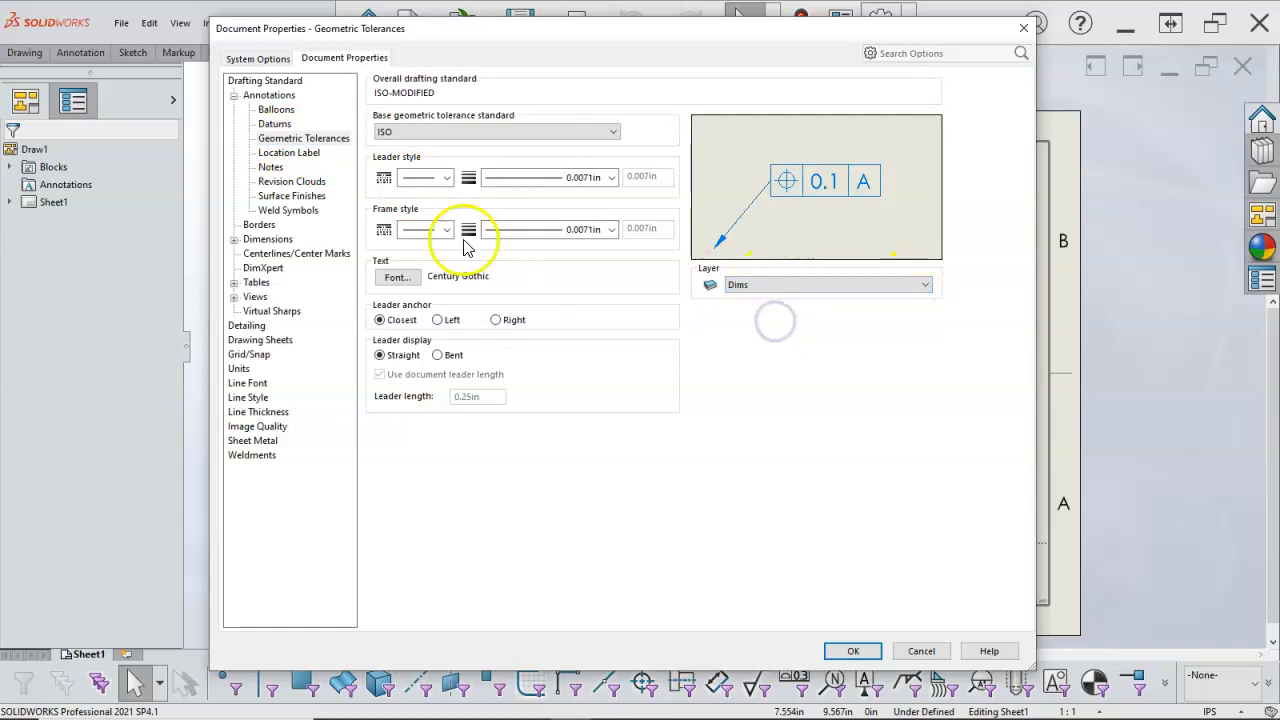
{"action": "left_click", "coordinate": [298, 156]}
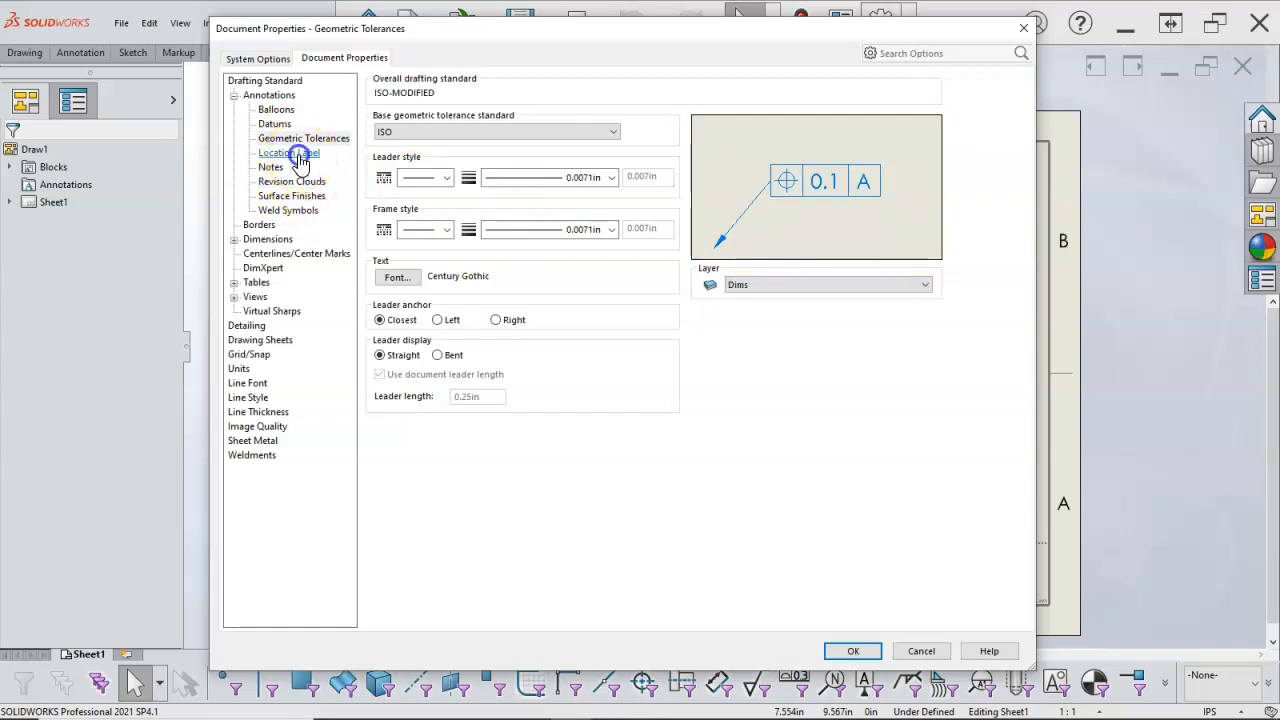
{"action": "left_click", "coordinate": [752, 285]}
{"action": "left_click", "coordinate": [712, 311]}
{"action": "left_click", "coordinate": [626, 394]}
Go through the notes and revision clouds settings, and set the surface finishes layer to Dims.
{"action": "left_click", "coordinate": [271, 167]}
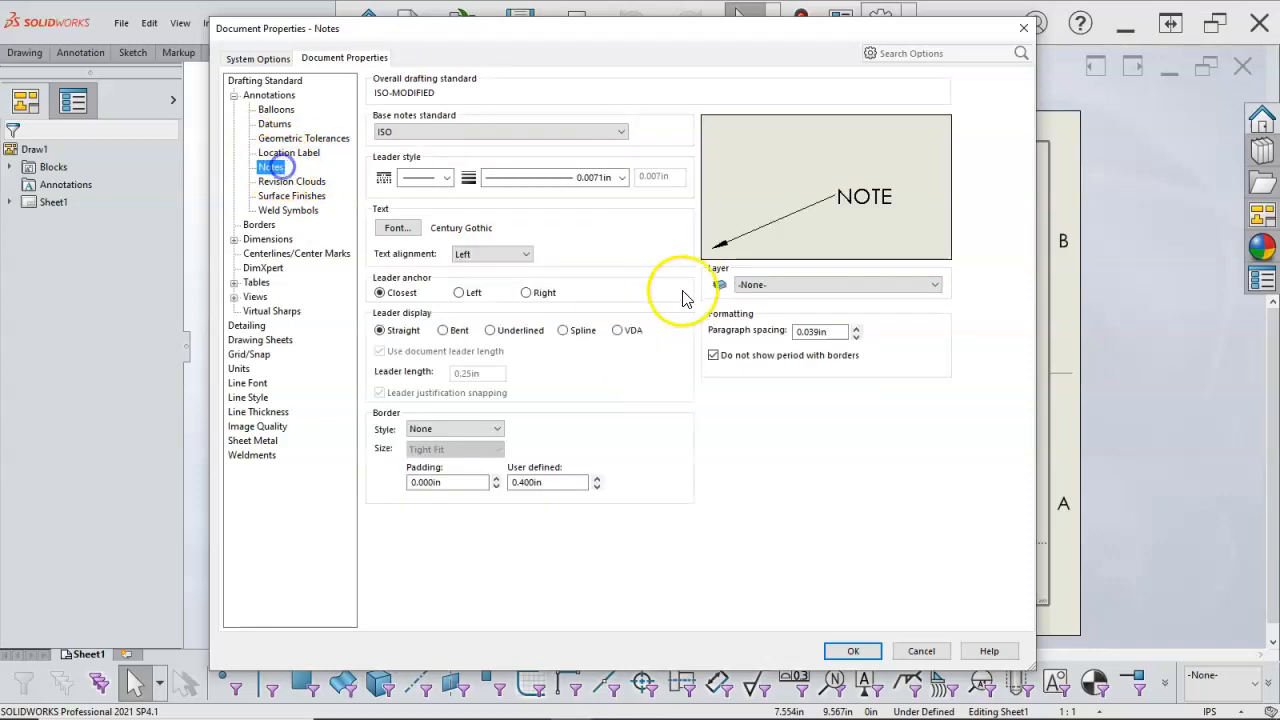
{"action": "left_click", "coordinate": [292, 183]}
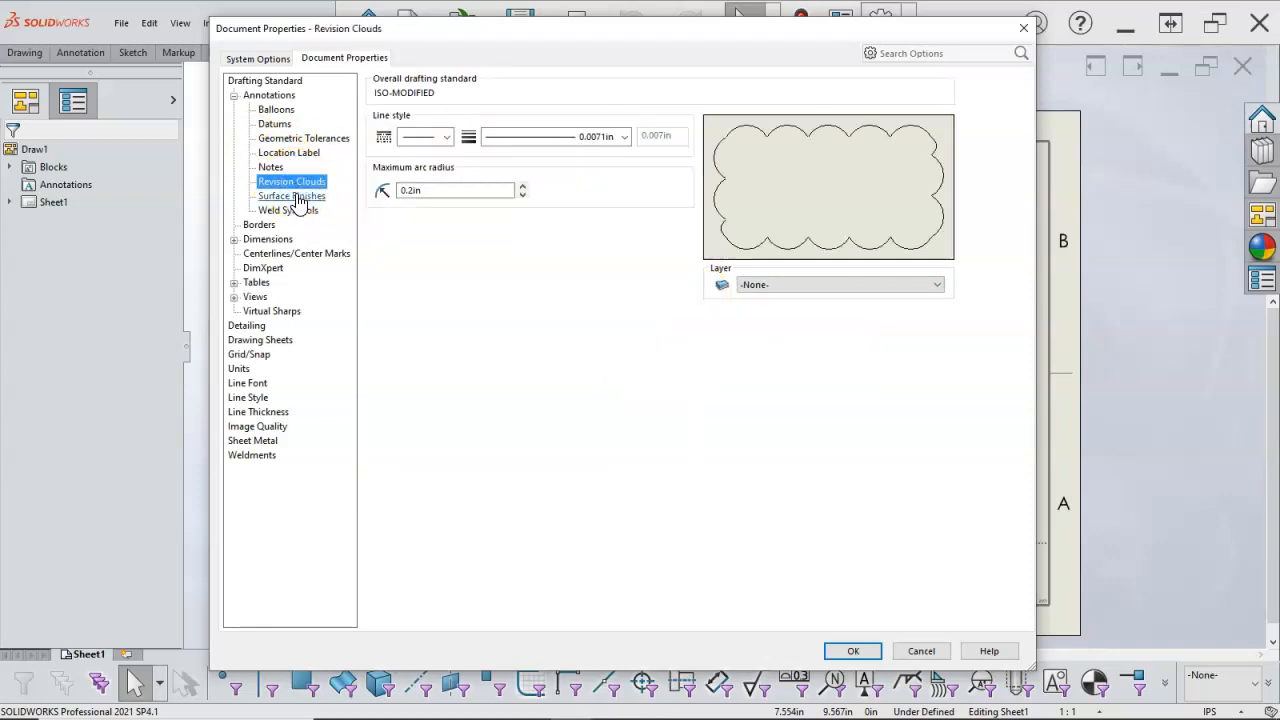
{"action": "left_click", "coordinate": [297, 198]}
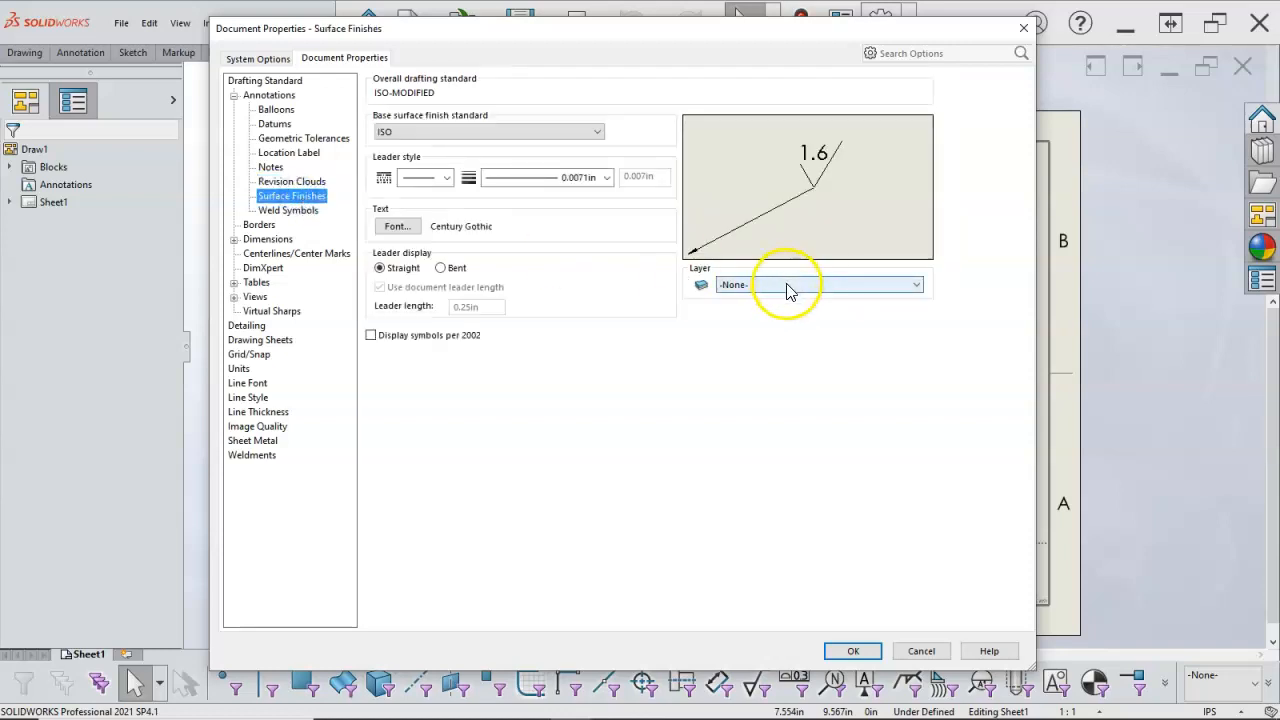
{"action": "left_click", "coordinate": [788, 285]}
{"action": "left_click", "coordinate": [766, 311]}
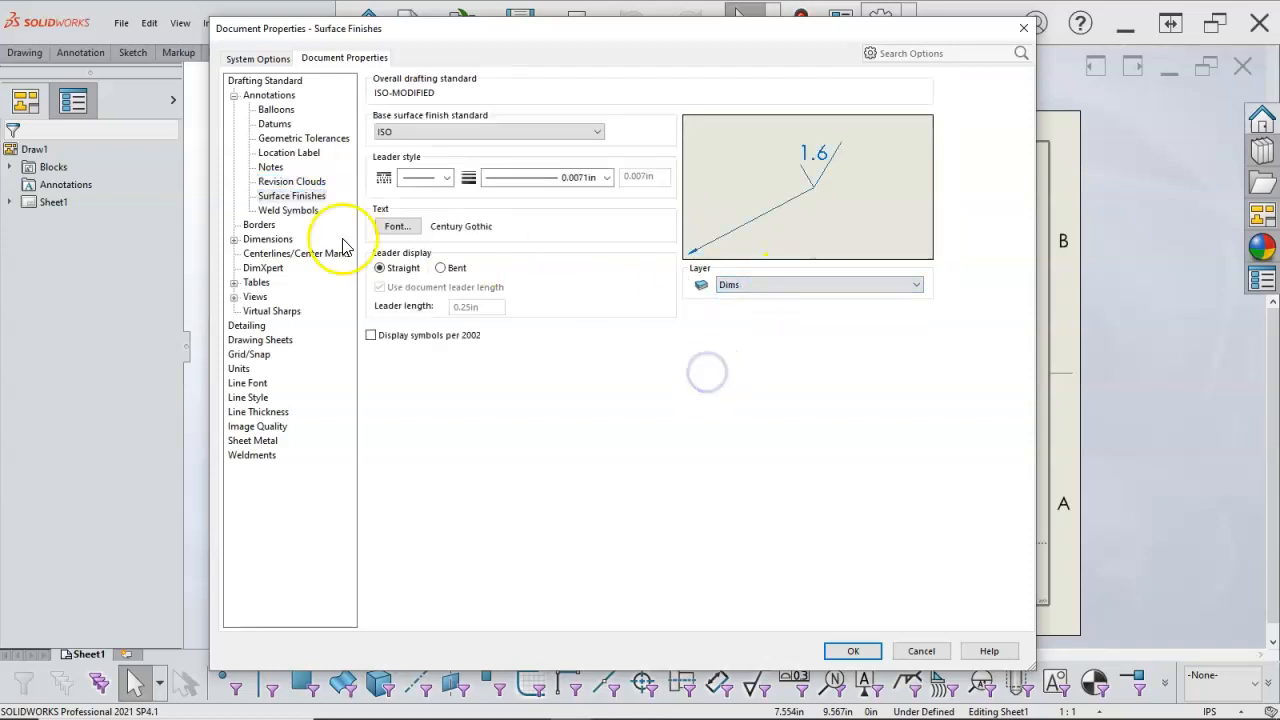
Review the weld symbols and borders settings, checking the layers available for borders without changing the assignment.
{"action": "left_click", "coordinate": [288, 212]}
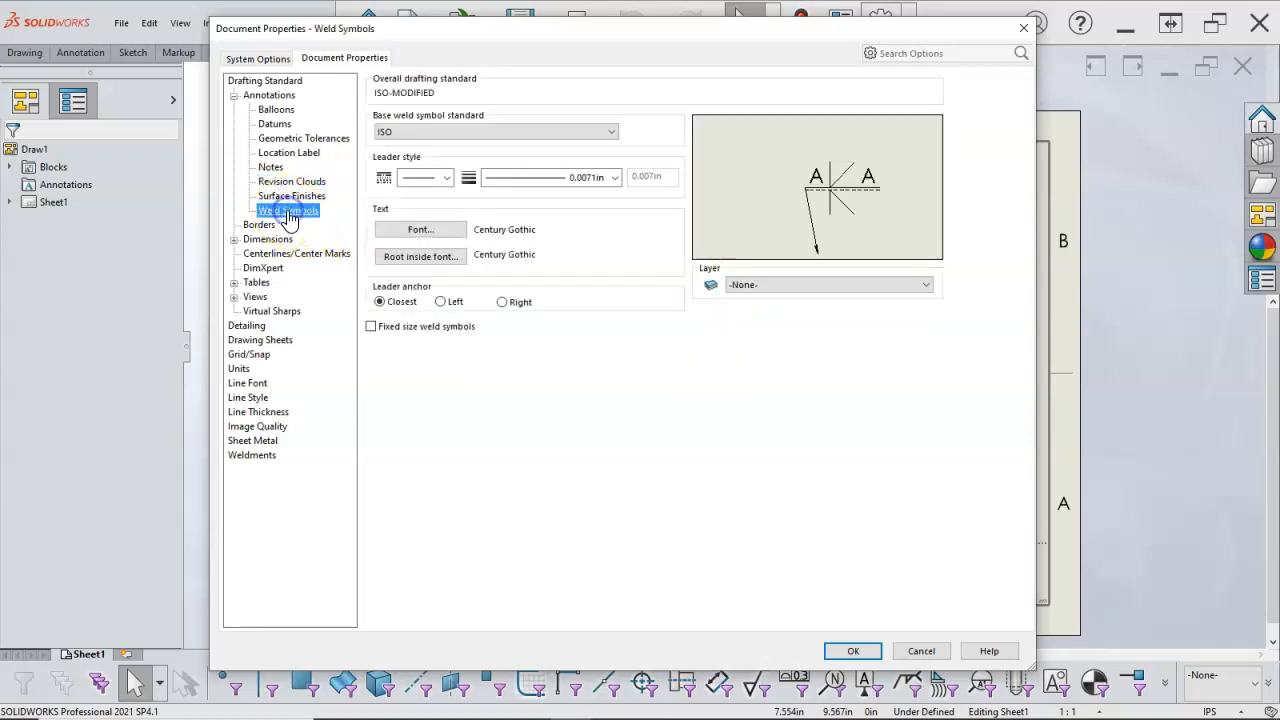
{"action": "left_click", "coordinate": [266, 226]}
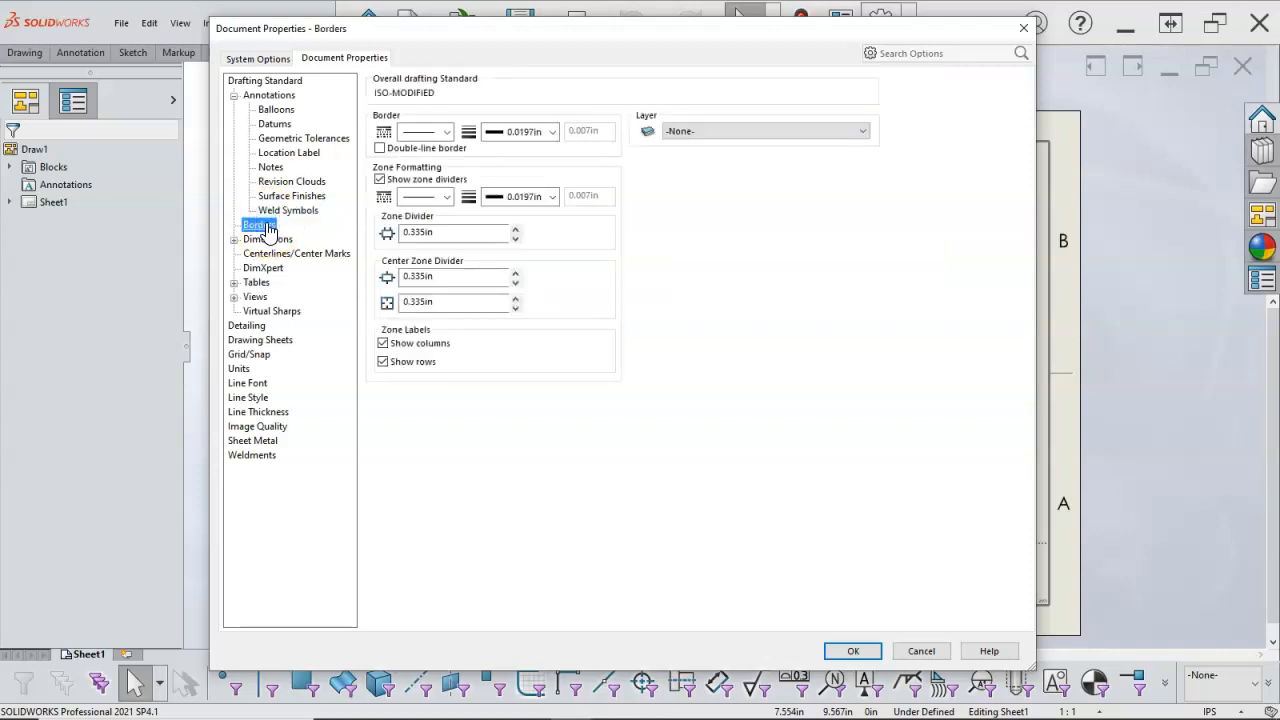
{"action": "left_click", "coordinate": [860, 134]}
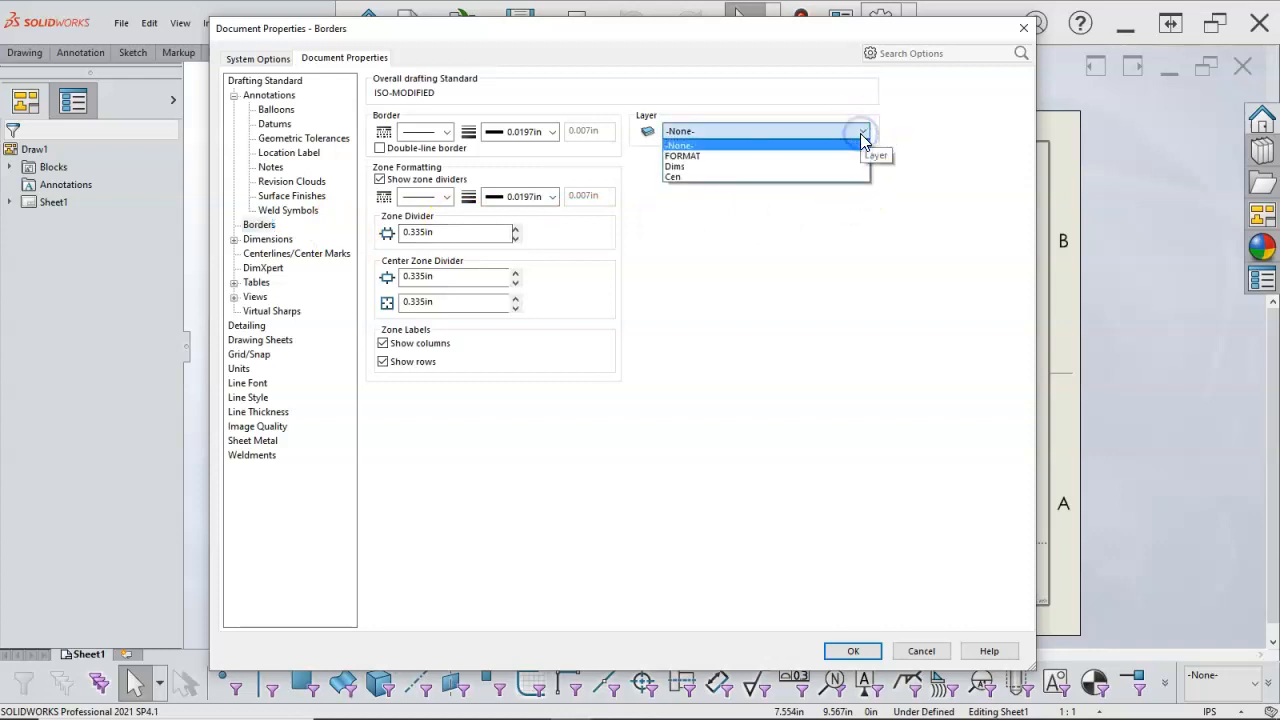
{"action": "left_click", "coordinate": [862, 133]}
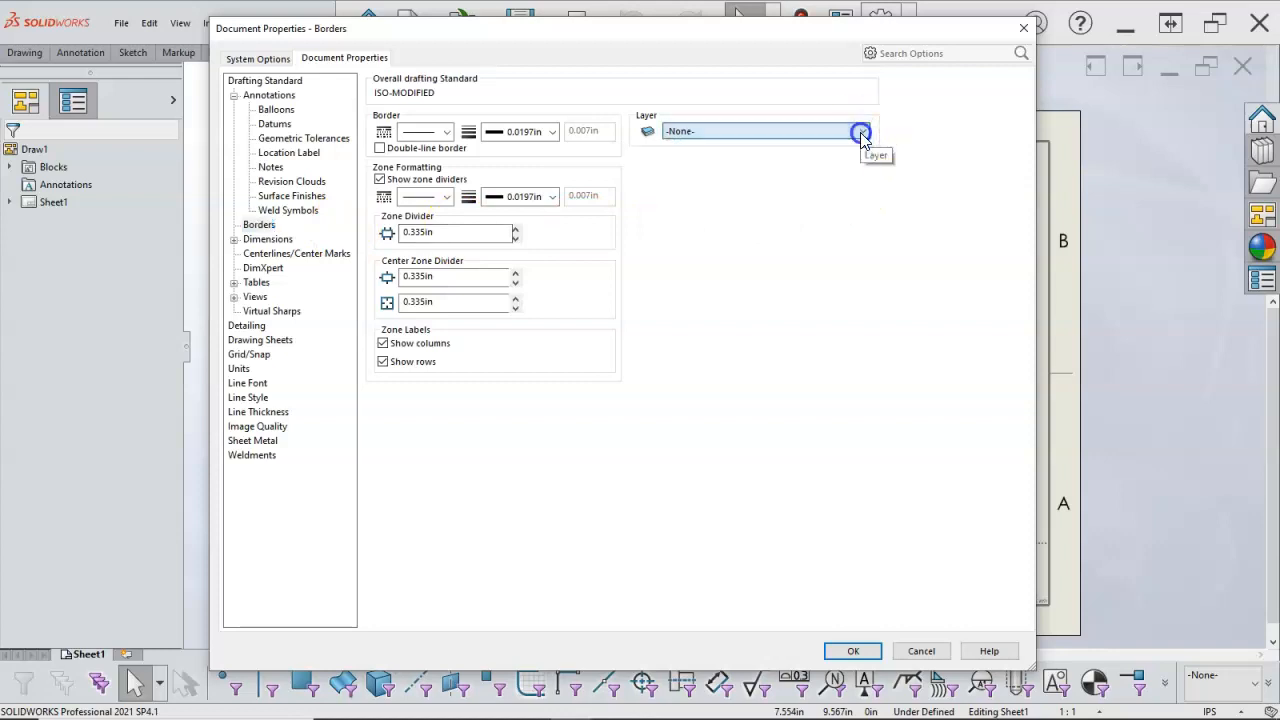
Expand the Dimensions settings and assign both angle and angular running dimensions to the Dims layer.
{"action": "left_click", "coordinate": [233, 239]}
{"action": "left_click", "coordinate": [266, 240]}
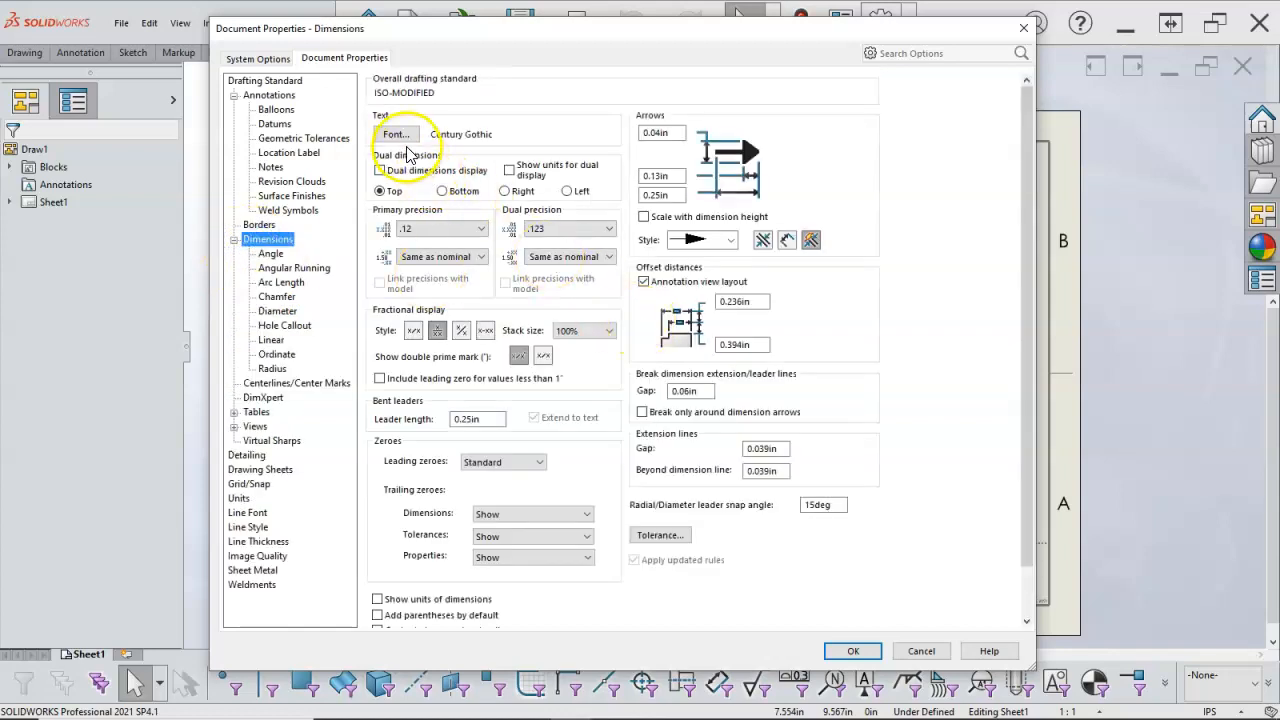
{"action": "left_click", "coordinate": [270, 254]}
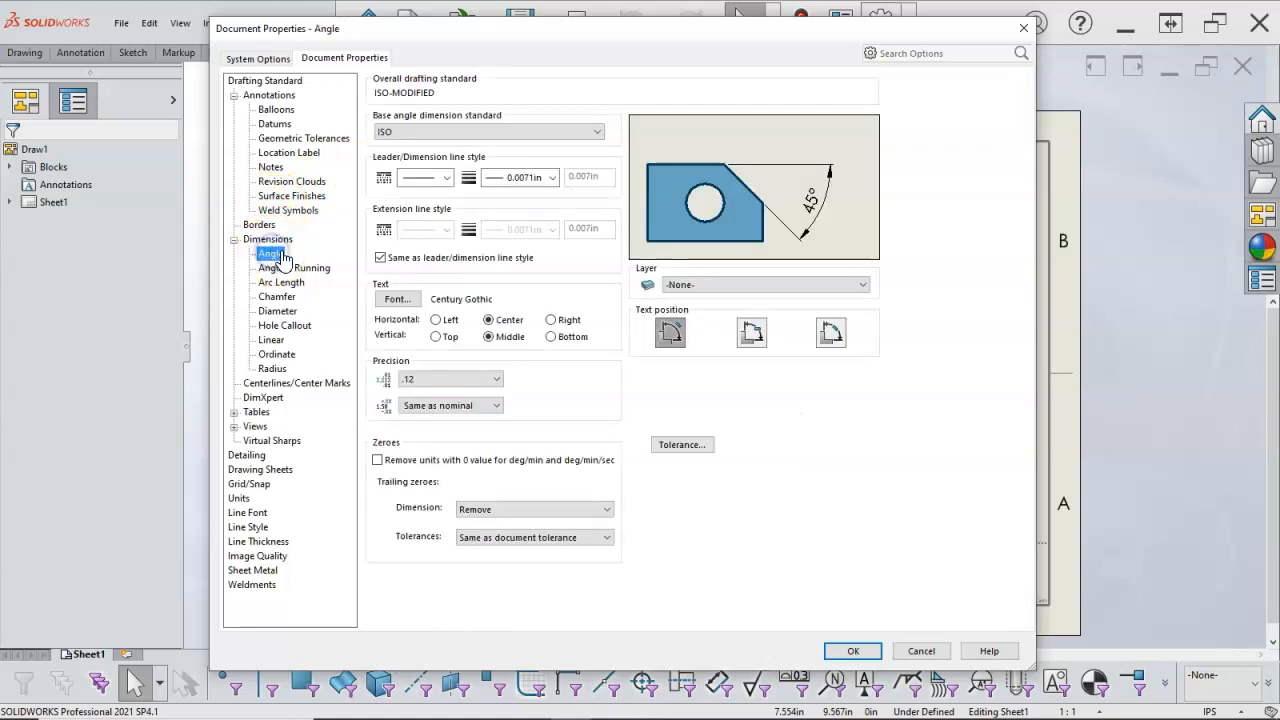
{"action": "left_click", "coordinate": [860, 284]}
{"action": "left_click", "coordinate": [751, 321]}
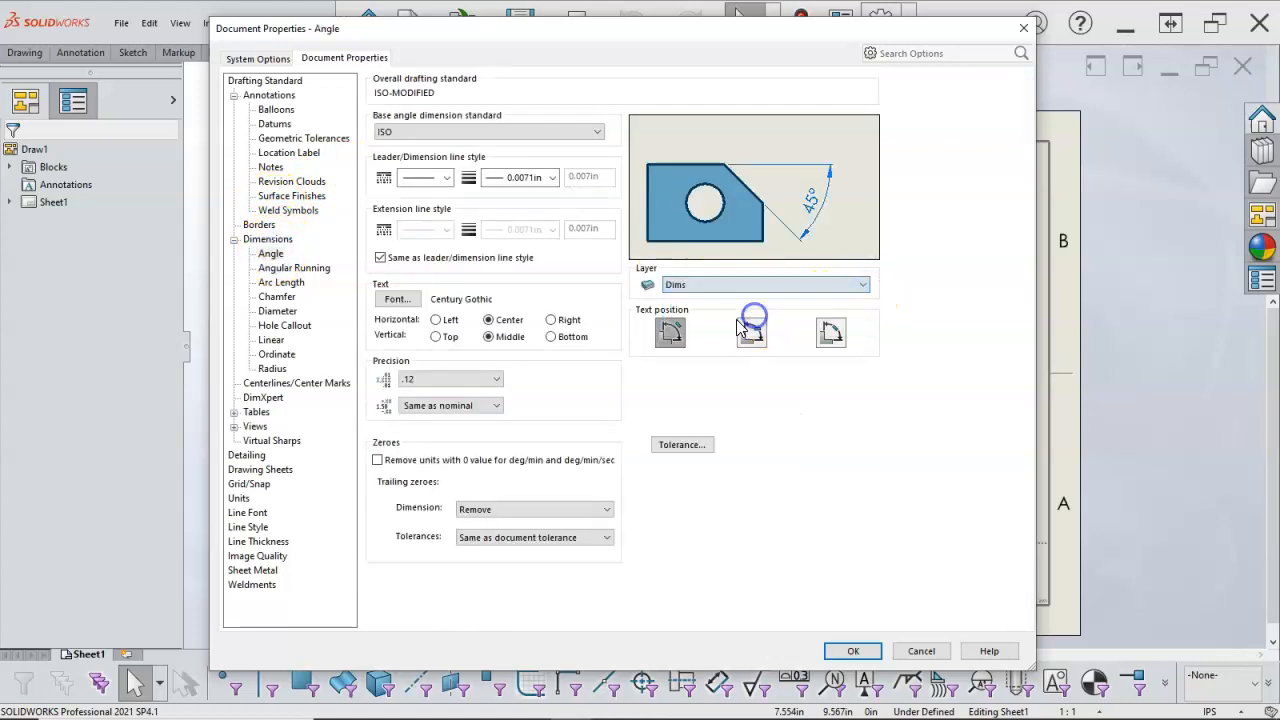
{"action": "left_click", "coordinate": [292, 268]}
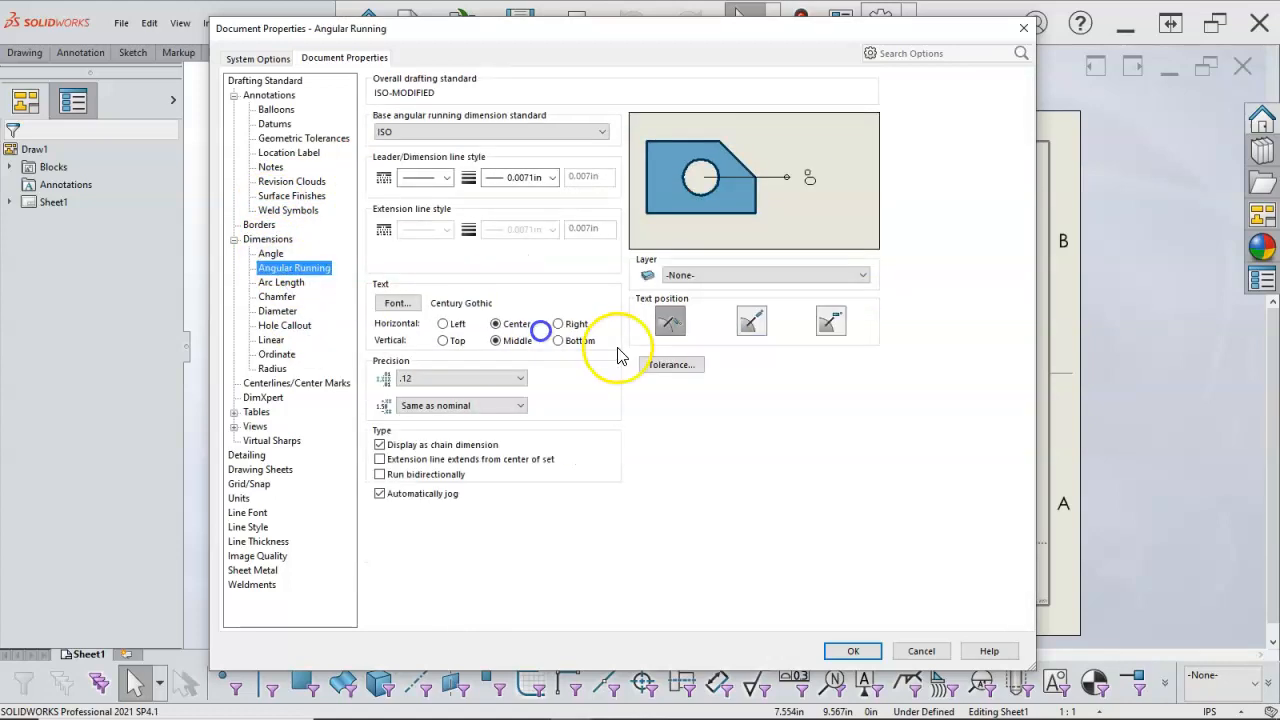
{"action": "left_click", "coordinate": [715, 277]}
{"action": "left_click", "coordinate": [705, 309]}
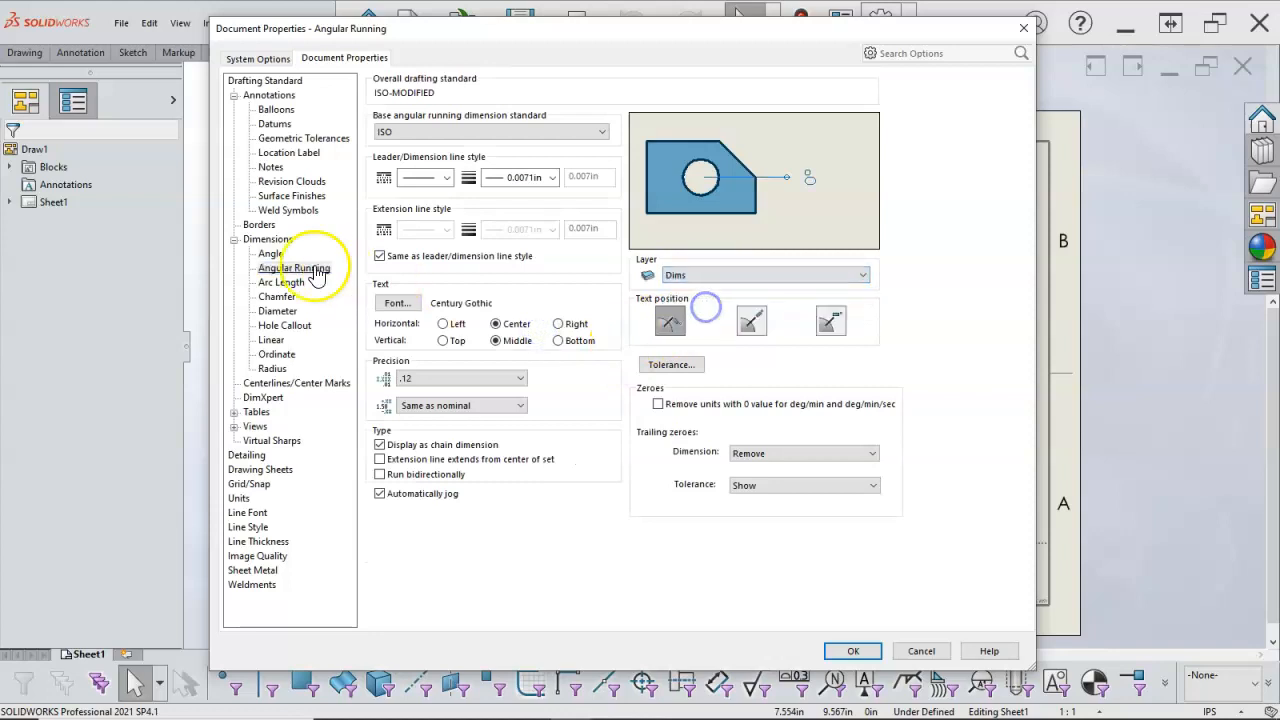
Assign arc length and chamfer dimensions to the Dims layer.
{"action": "left_click", "coordinate": [285, 283]}
{"action": "left_click", "coordinate": [682, 285]}
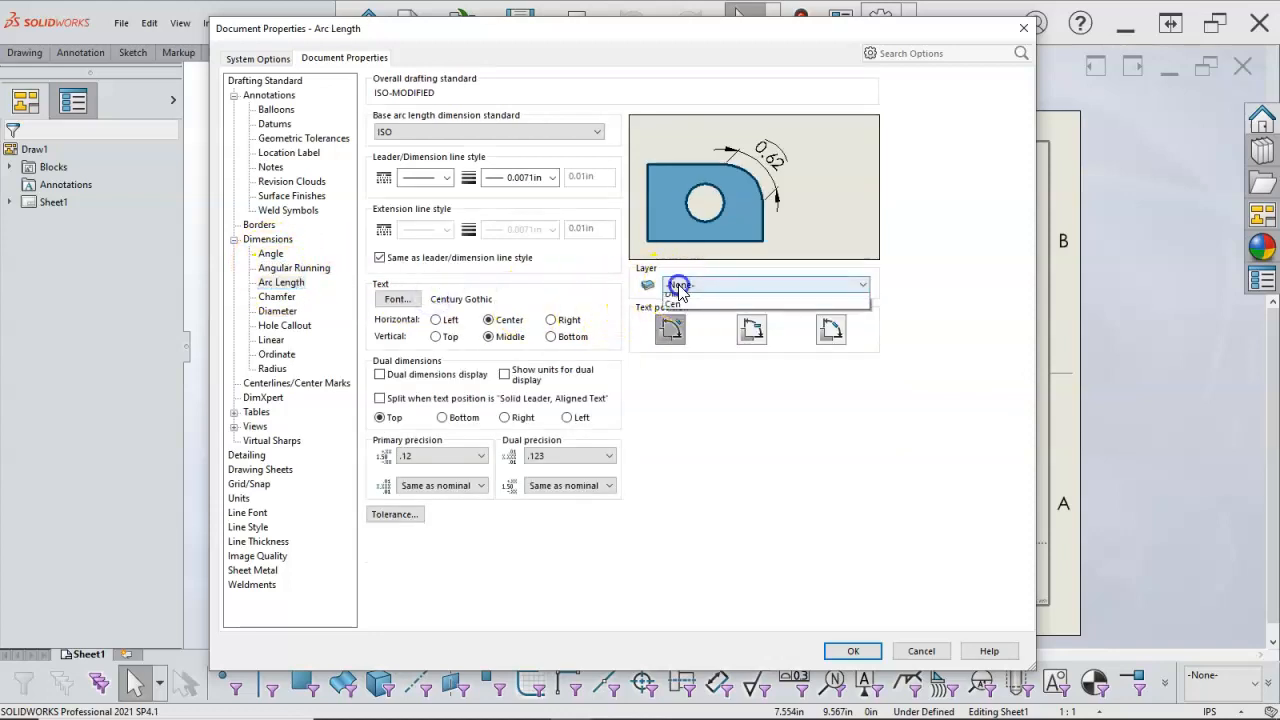
{"action": "left_click", "coordinate": [686, 322]}
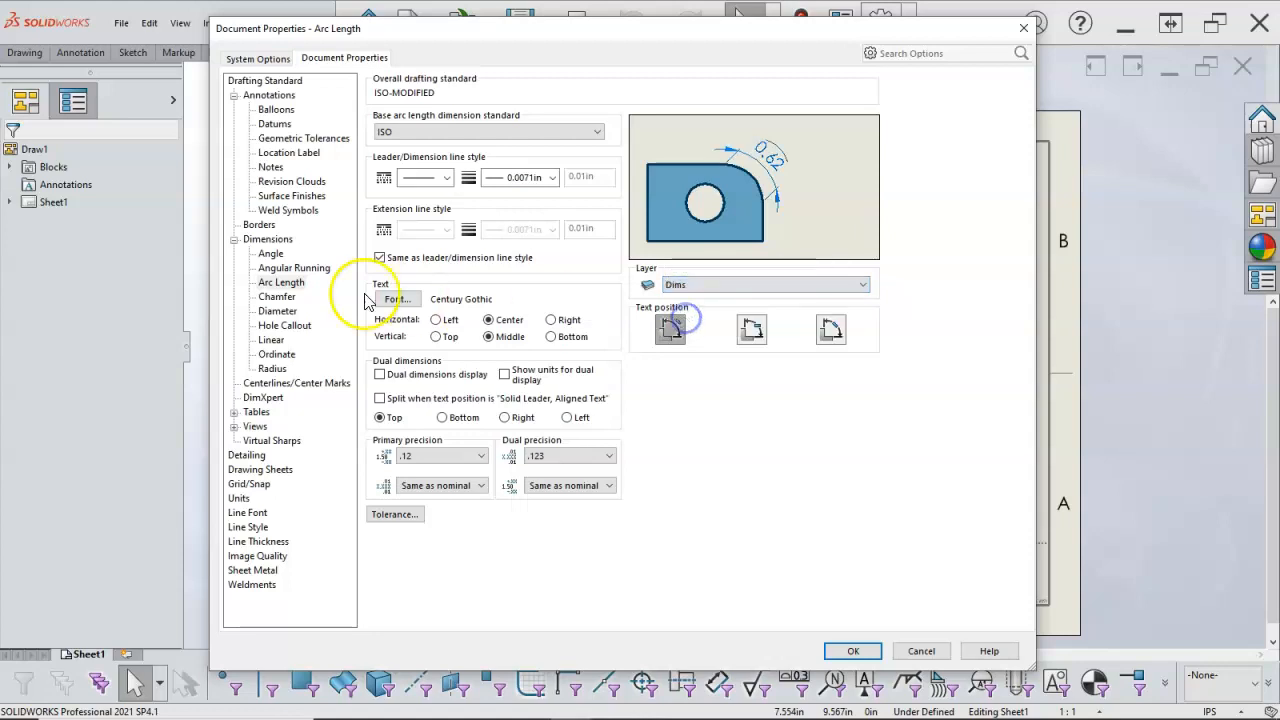
{"action": "left_click", "coordinate": [276, 297]}
{"action": "left_click", "coordinate": [726, 300]}
{"action": "left_click", "coordinate": [718, 324]}
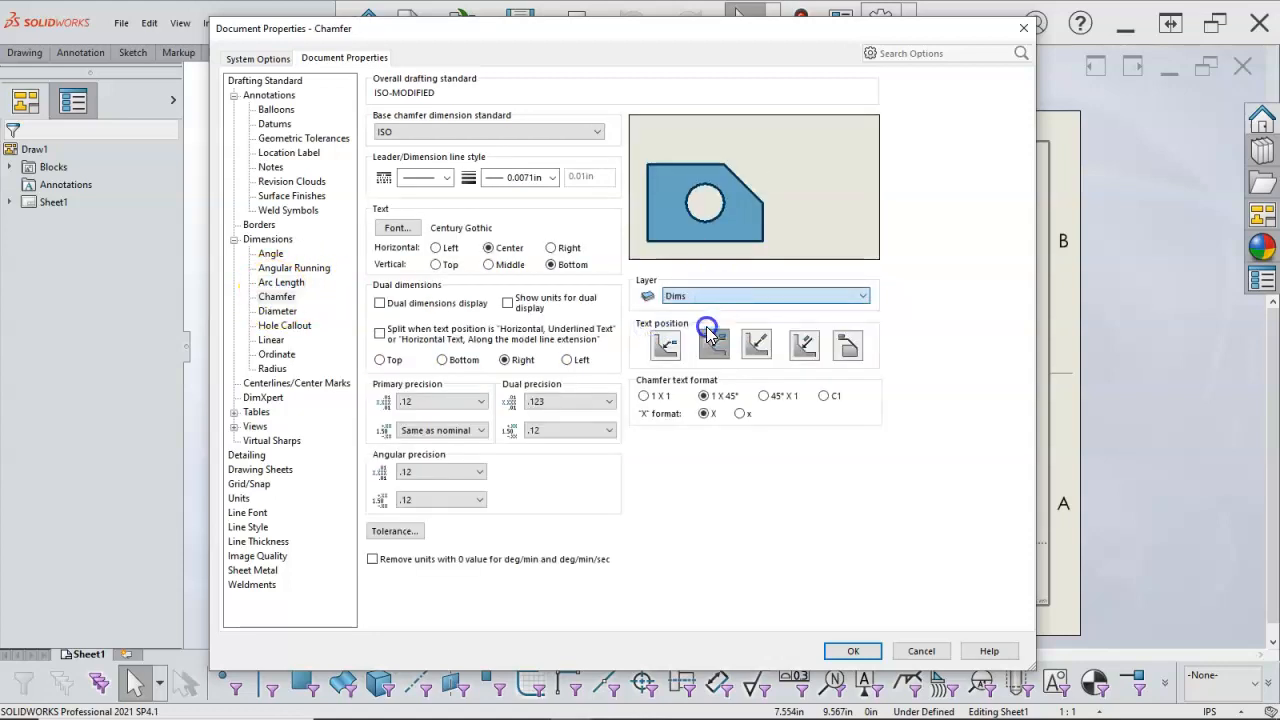
Set the layer to Dims for diameter dimensions and hole callouts.
{"action": "left_click", "coordinate": [278, 312]}
{"action": "left_click", "coordinate": [688, 286]}
{"action": "left_click", "coordinate": [686, 320]}
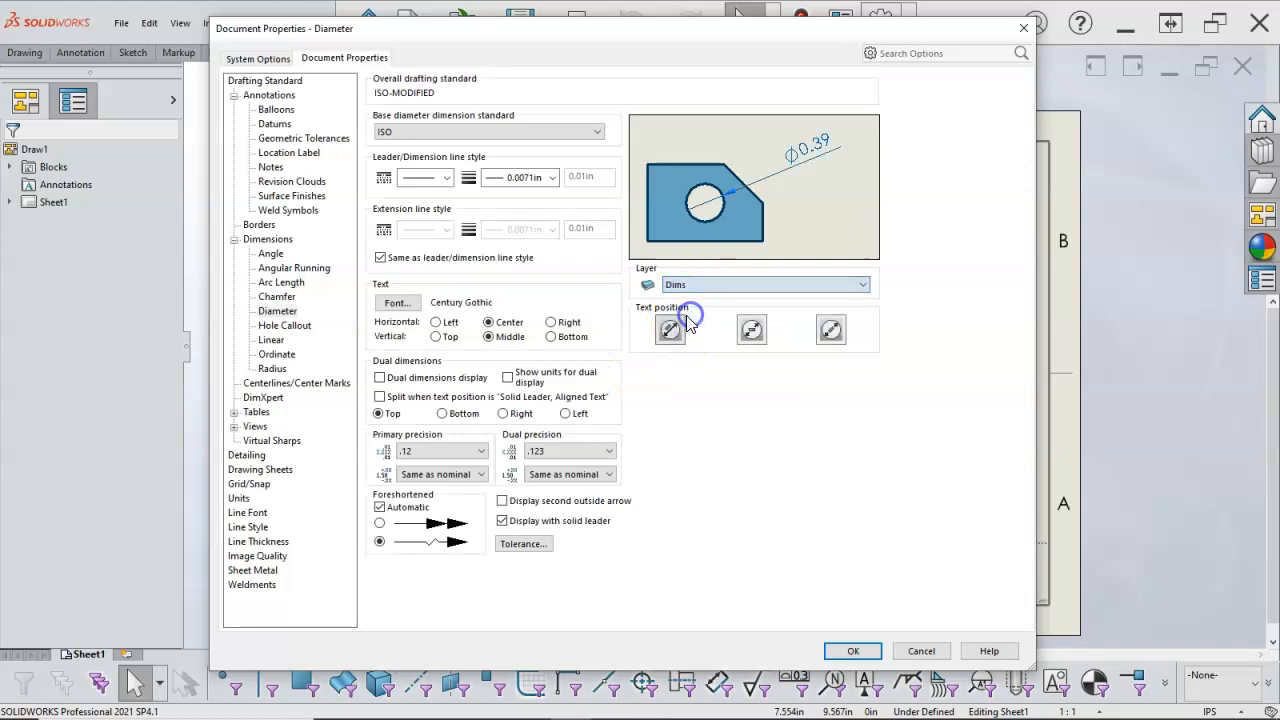
{"action": "left_click", "coordinate": [284, 325]}
{"action": "left_click", "coordinate": [722, 287]}
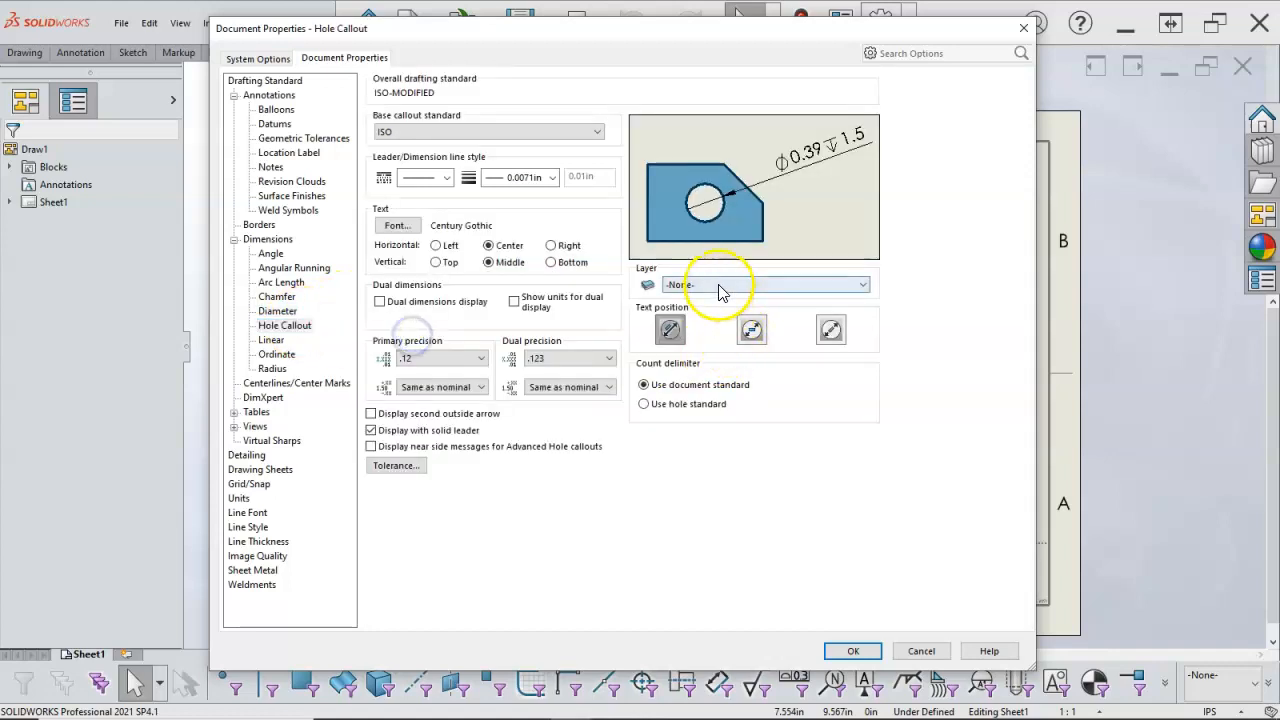
{"action": "left_click", "coordinate": [712, 320]}
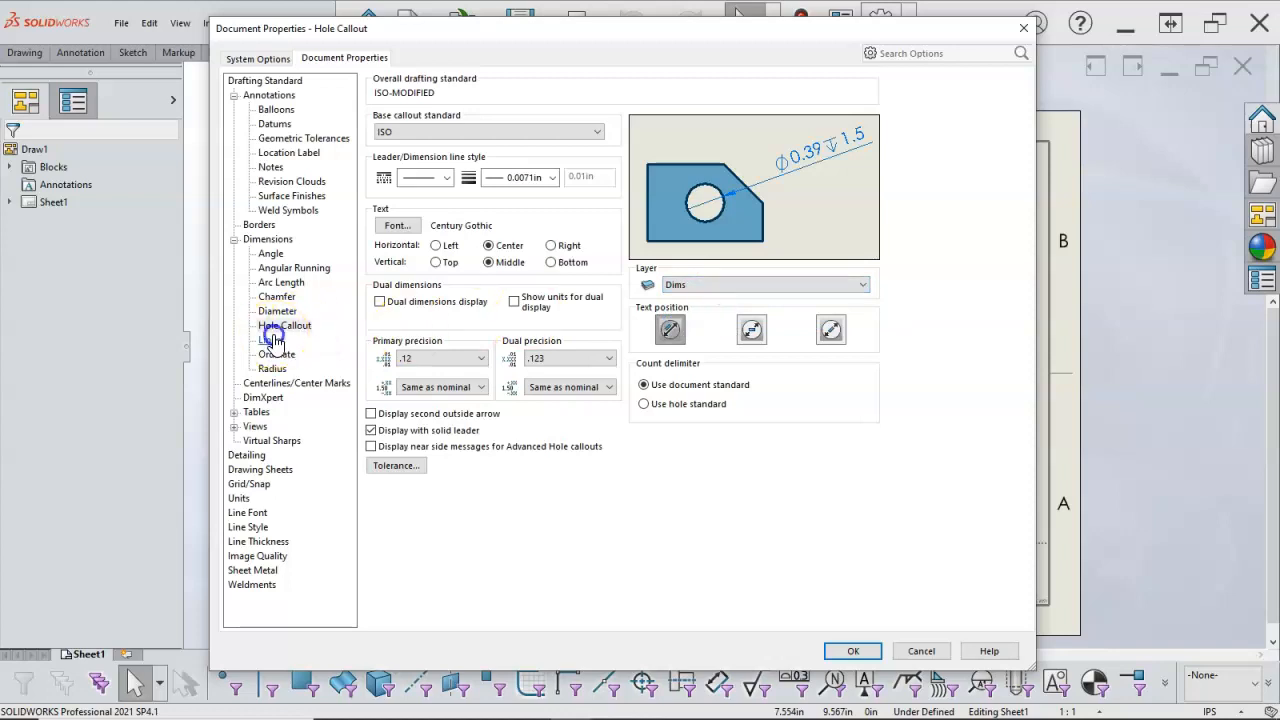
Set the default layer for linear and ordinate dimensions to Dims.
{"action": "left_click", "coordinate": [271, 340]}
{"action": "left_click", "coordinate": [712, 277]}
{"action": "left_click", "coordinate": [720, 316]}
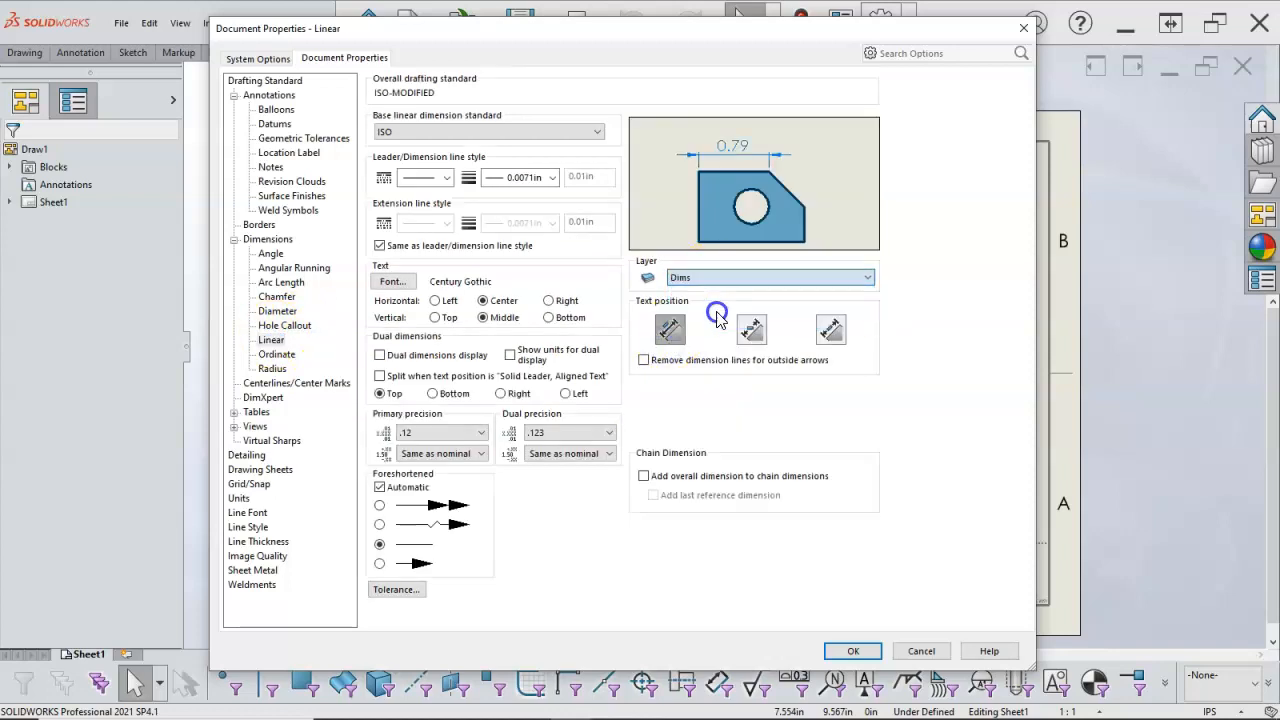
{"action": "left_click", "coordinate": [277, 354]}
{"action": "left_click", "coordinate": [703, 284]}
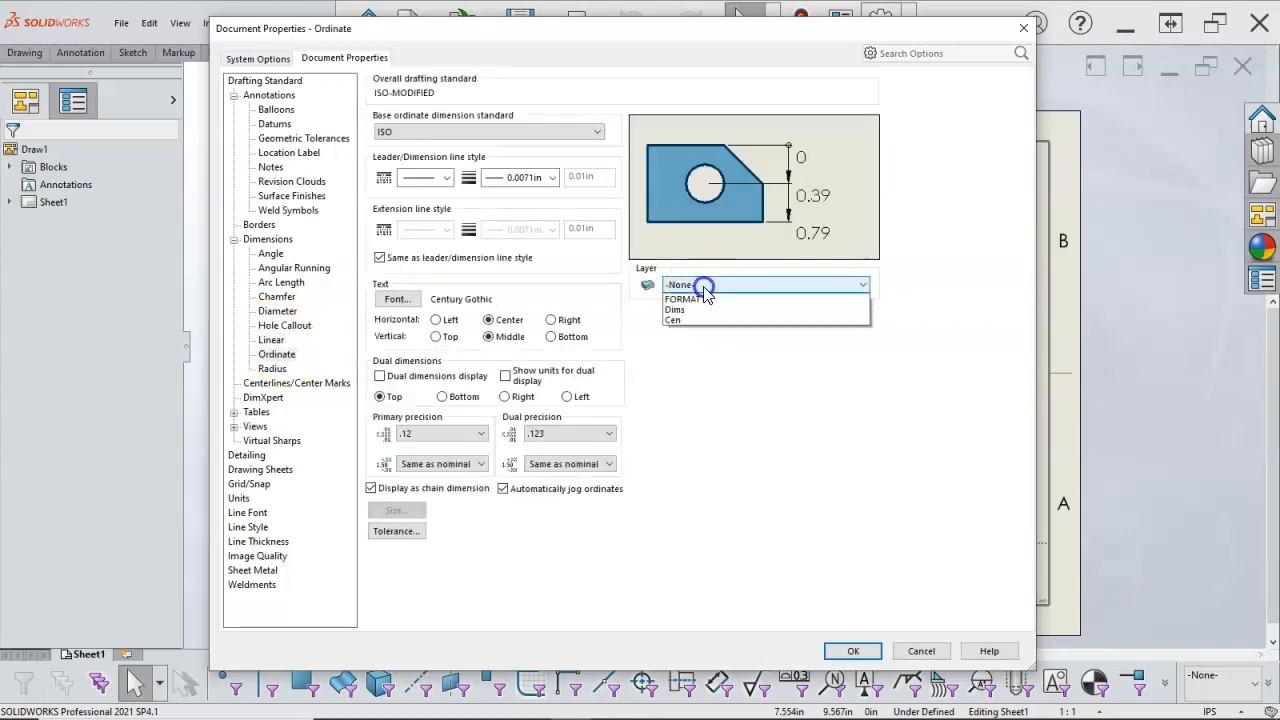
{"action": "left_click", "coordinate": [707, 318]}
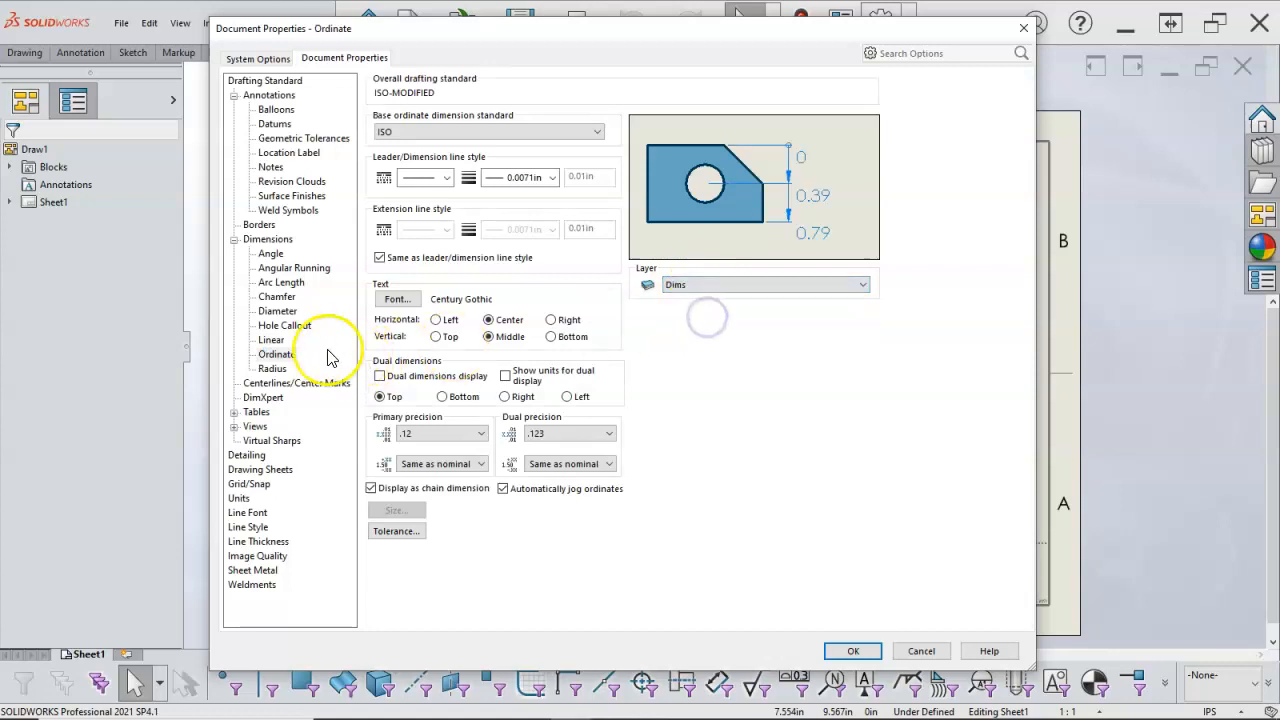
Assign radius dimensions to the Dims layer in the document's dimension settings.
{"action": "left_click", "coordinate": [273, 368]}
{"action": "left_click", "coordinate": [681, 285]}
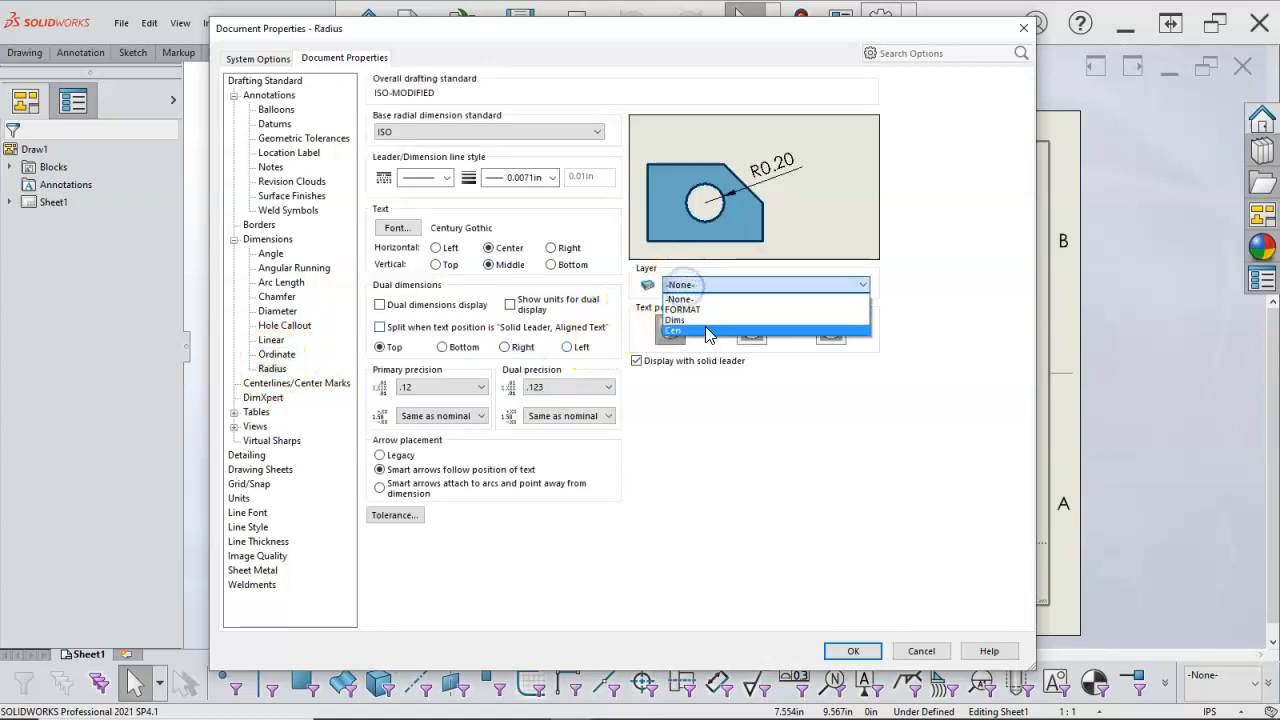
{"action": "left_click", "coordinate": [705, 321]}
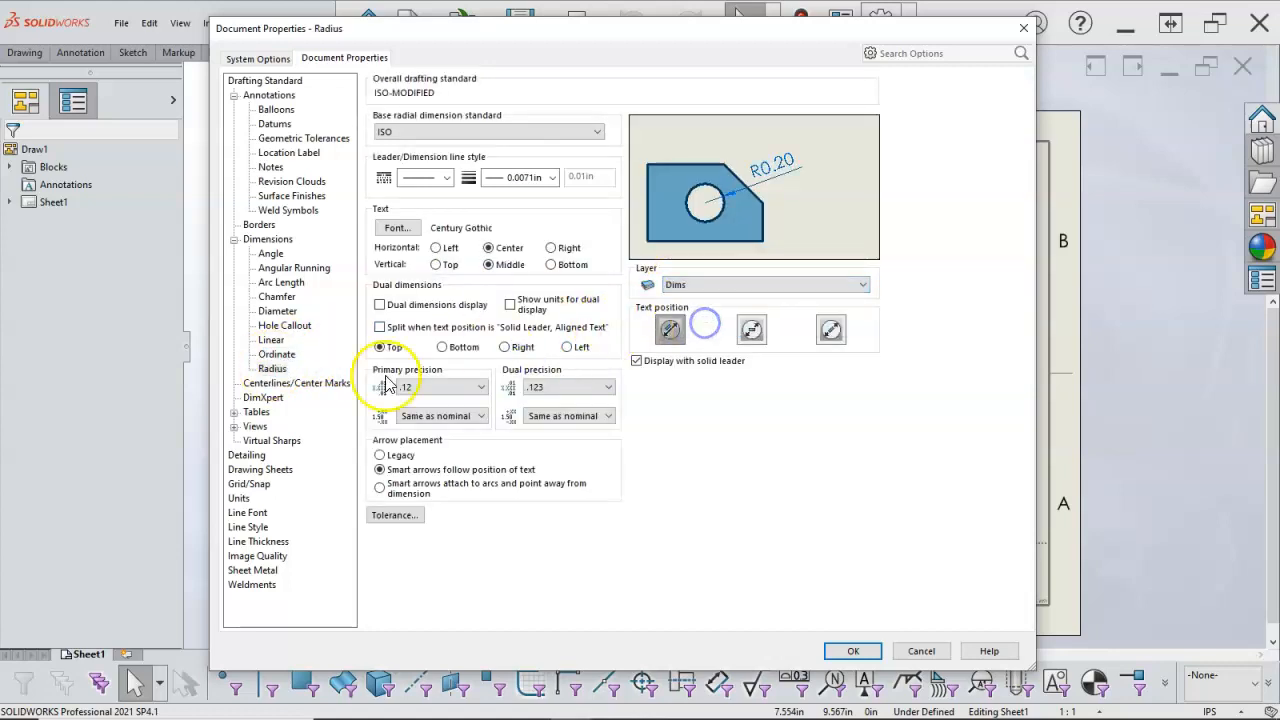
Set both the centerline layer and the center mark layer to Cen.
{"action": "left_click", "coordinate": [298, 383]}
{"action": "left_click", "coordinate": [700, 131]}
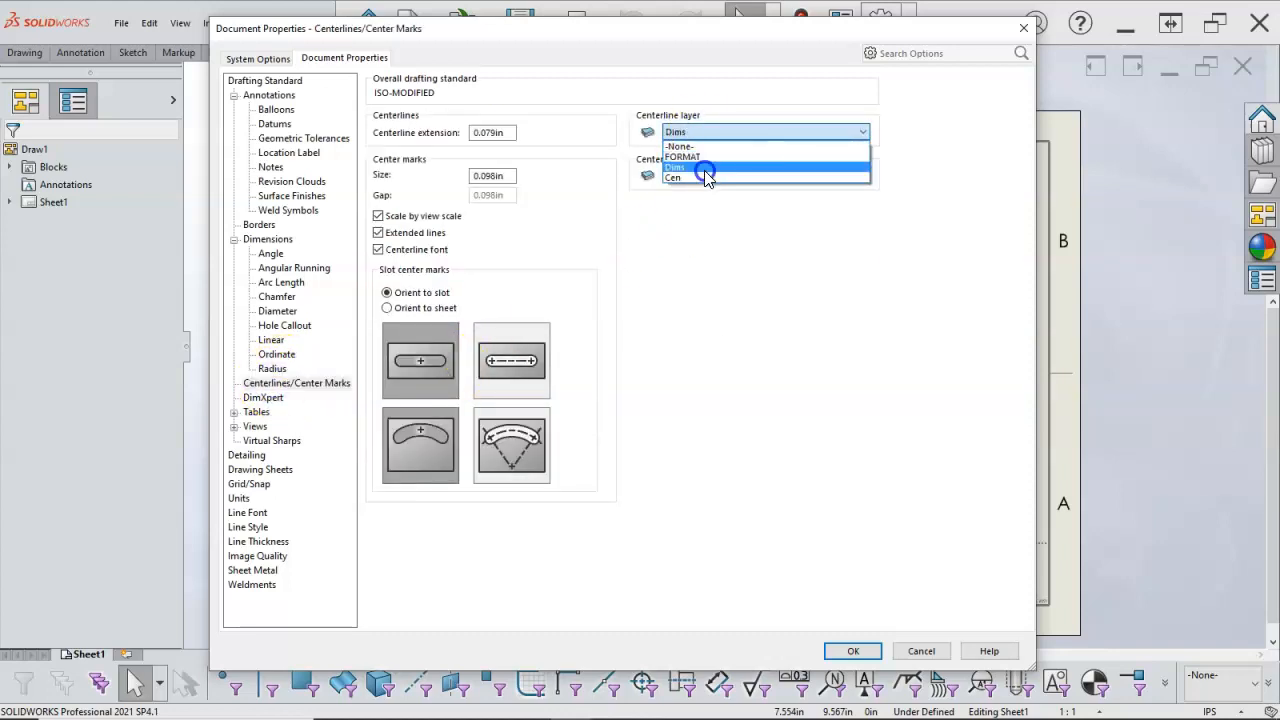
{"action": "left_click", "coordinate": [705, 171]}
{"action": "left_click", "coordinate": [705, 172]}
{"action": "left_click", "coordinate": [699, 136]}
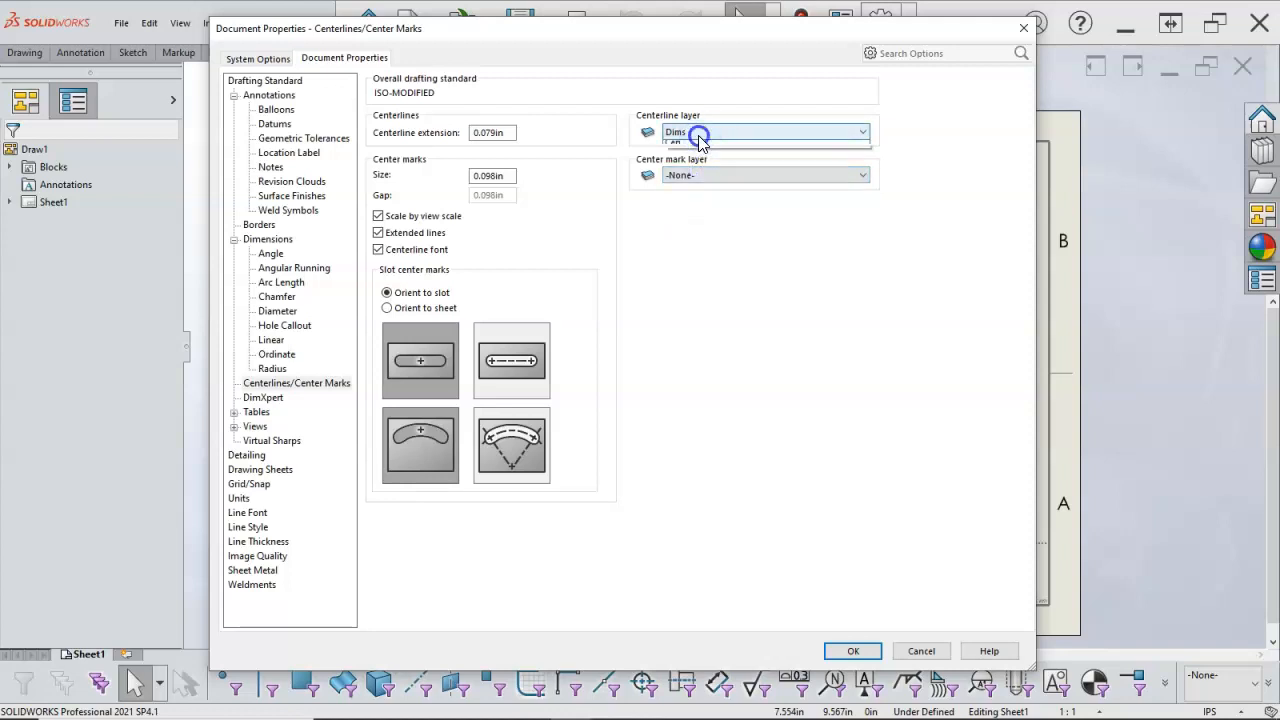
{"action": "left_click", "coordinate": [700, 132]}
{"action": "left_click", "coordinate": [696, 173]}
{"action": "left_click", "coordinate": [696, 174]}
{"action": "left_click", "coordinate": [683, 220]}
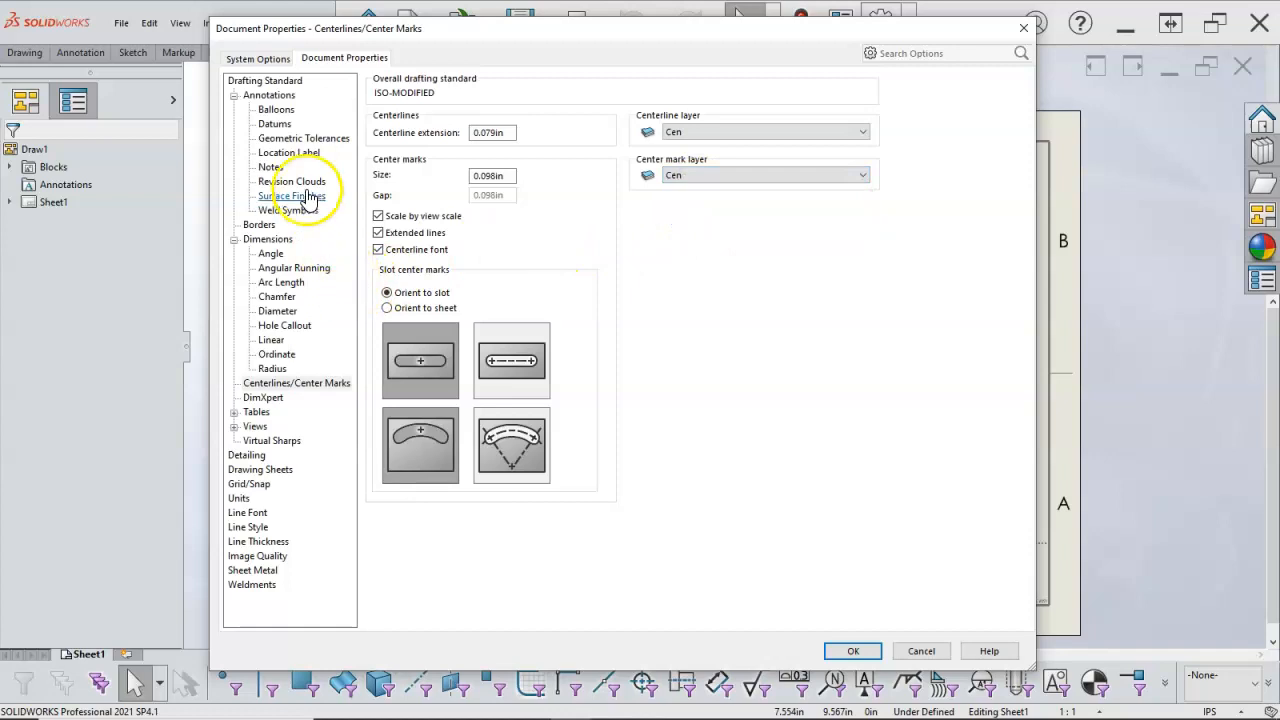
Save the drafting standard as an external .sldstd file in the SW2021 System folder, adding a prefix to the ISO-MODIFIED file name.
{"action": "left_click", "coordinate": [280, 82]}
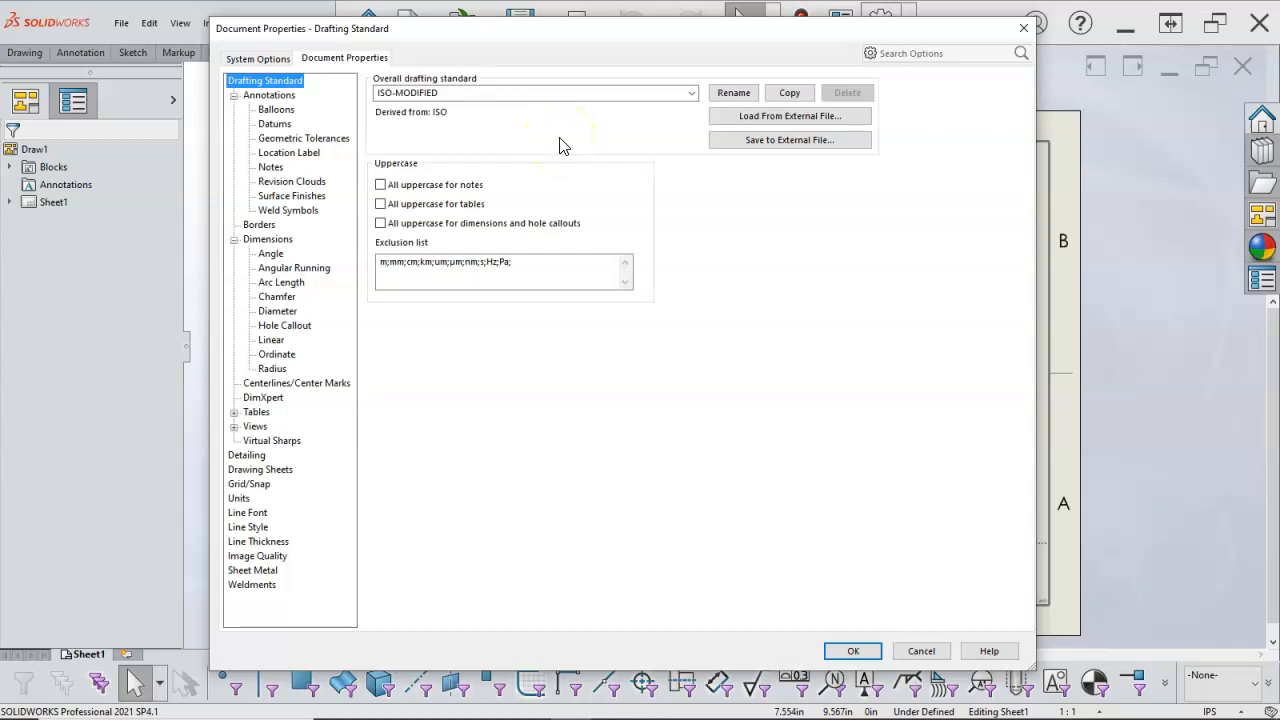
{"action": "left_click", "coordinate": [750, 140]}
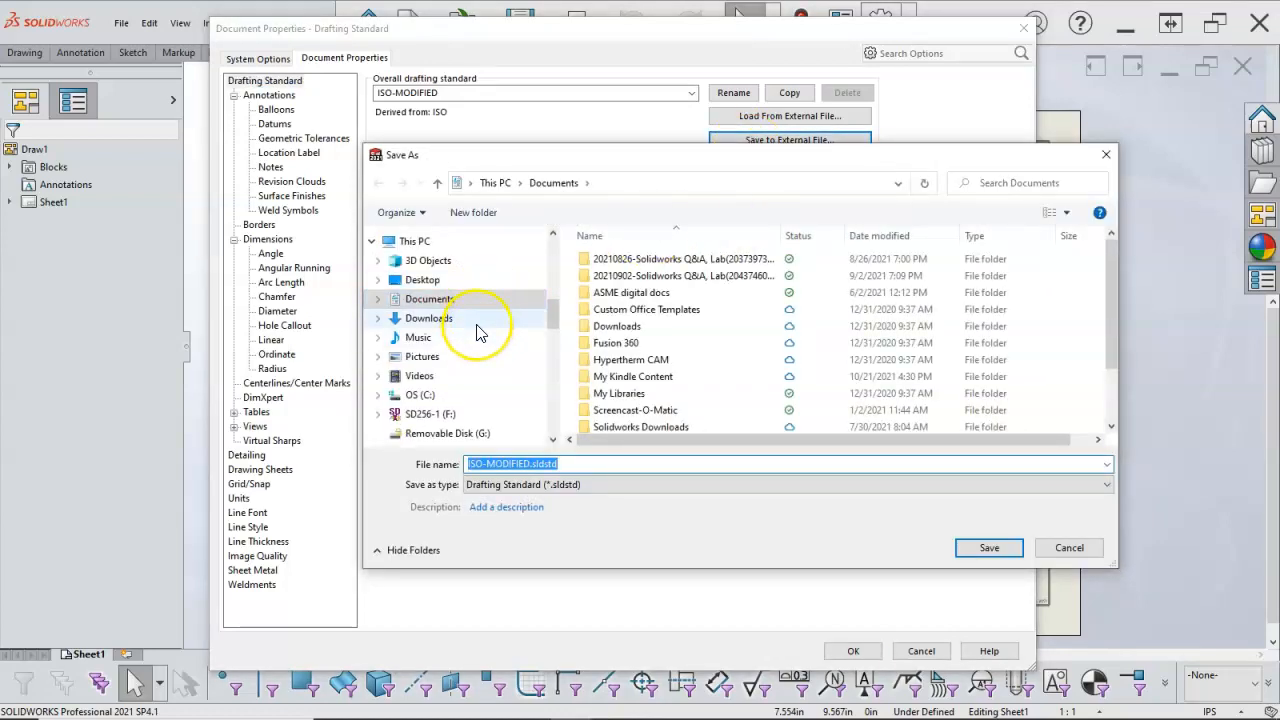
{"action": "scroll", "coordinate": [477, 332], "scroll_direction": "up", "scroll_amount": 6}
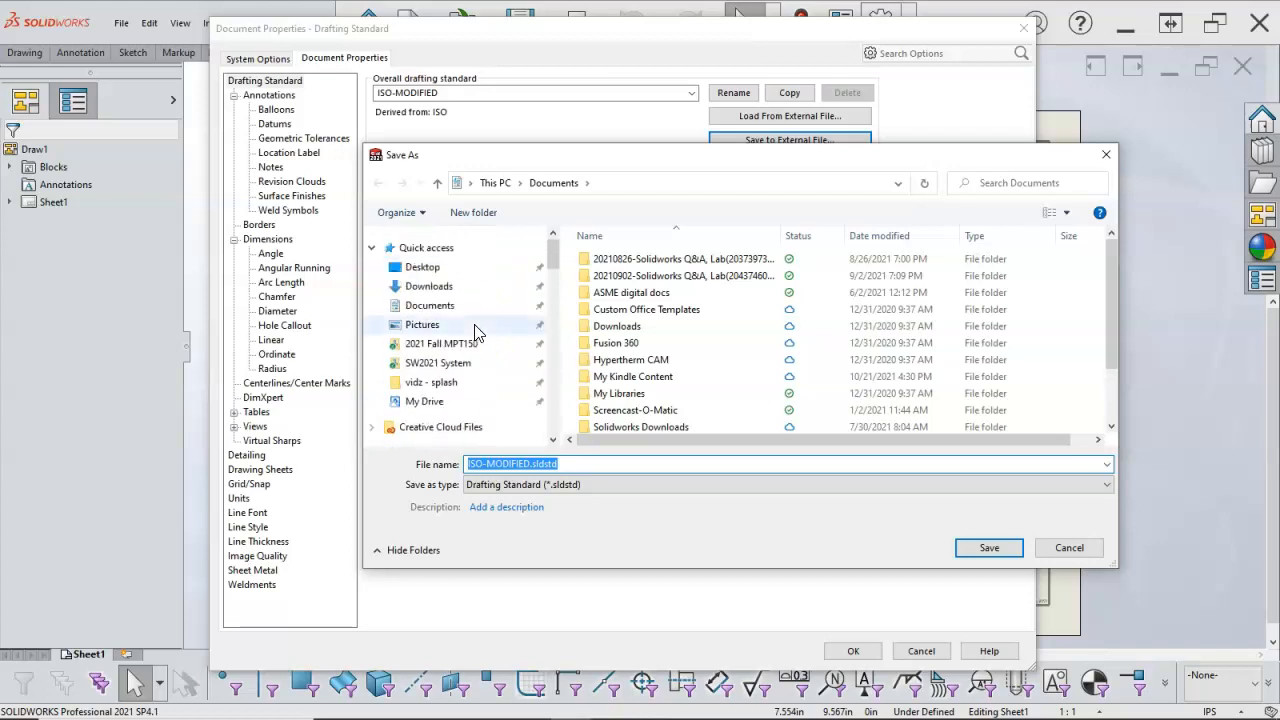
{"action": "left_click", "coordinate": [452, 362]}
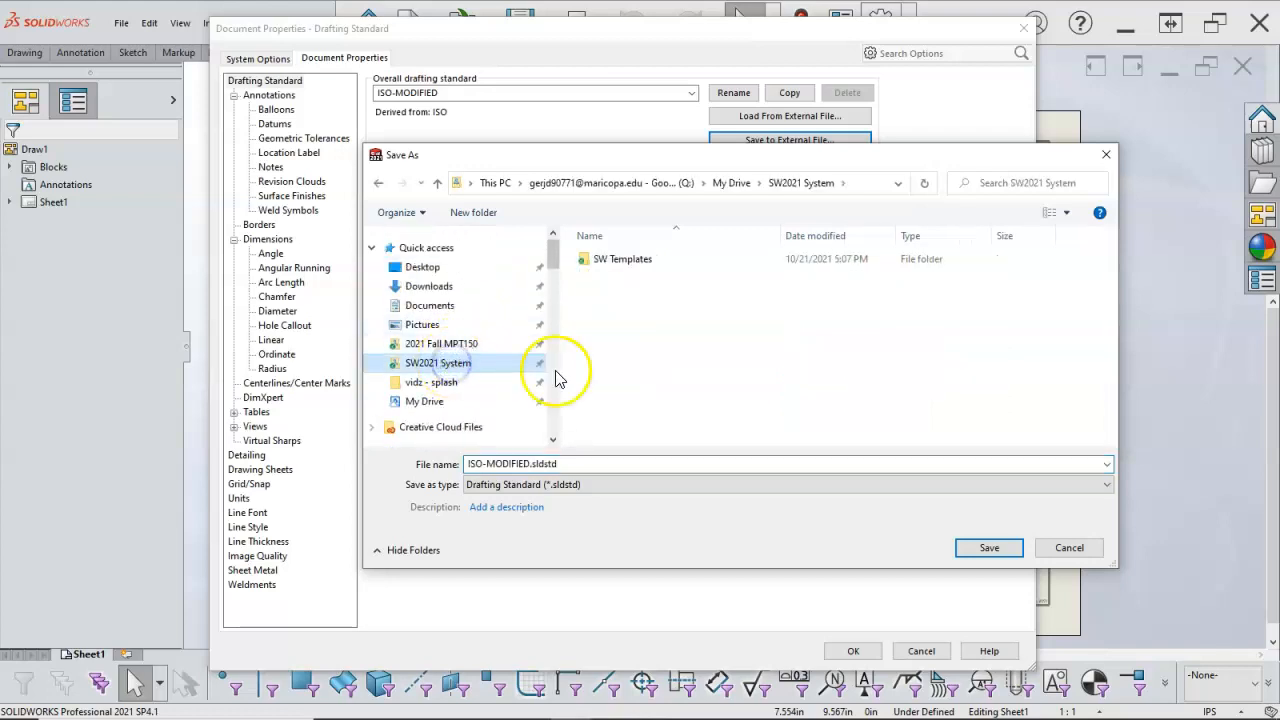
{"action": "double_click", "coordinate": [466, 464]}
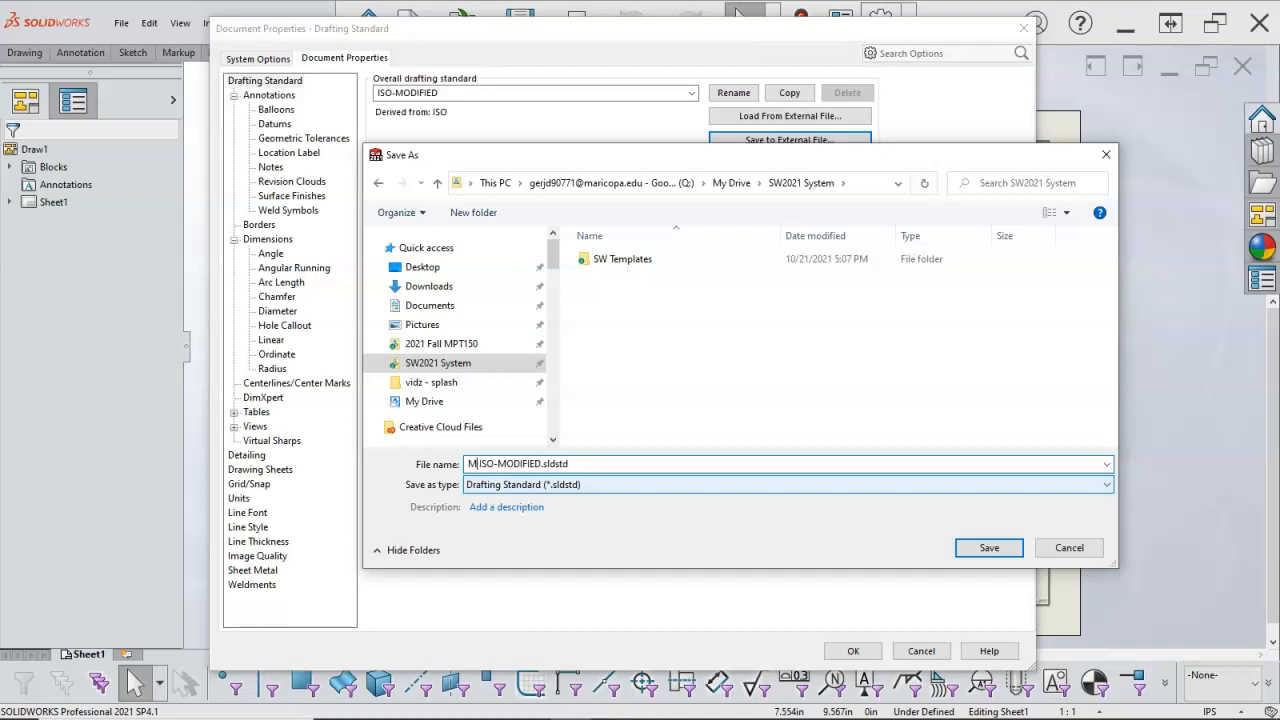
{"action": "left_click", "coordinate": [966, 549]}
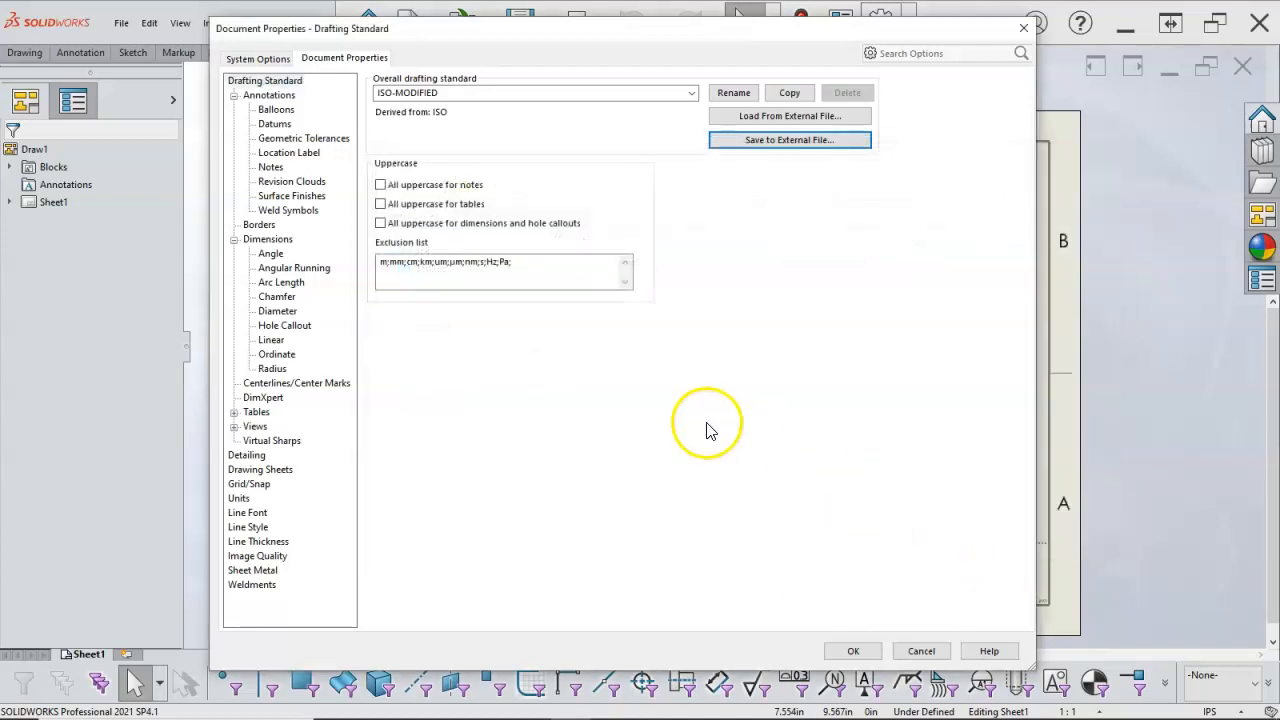
Accept the document properties and set the drawing's current layer to -Per Standard-.
{"action": "left_click", "coordinate": [850, 652]}
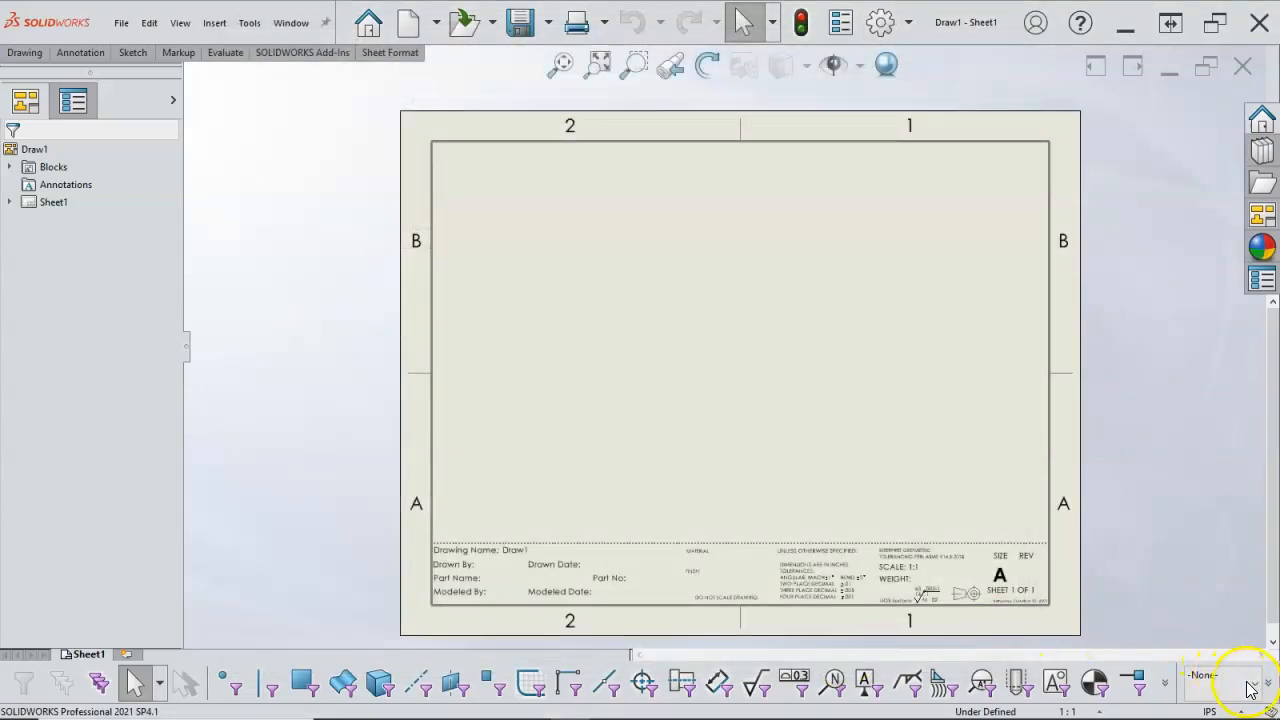
{"action": "left_click", "coordinate": [1253, 683]}
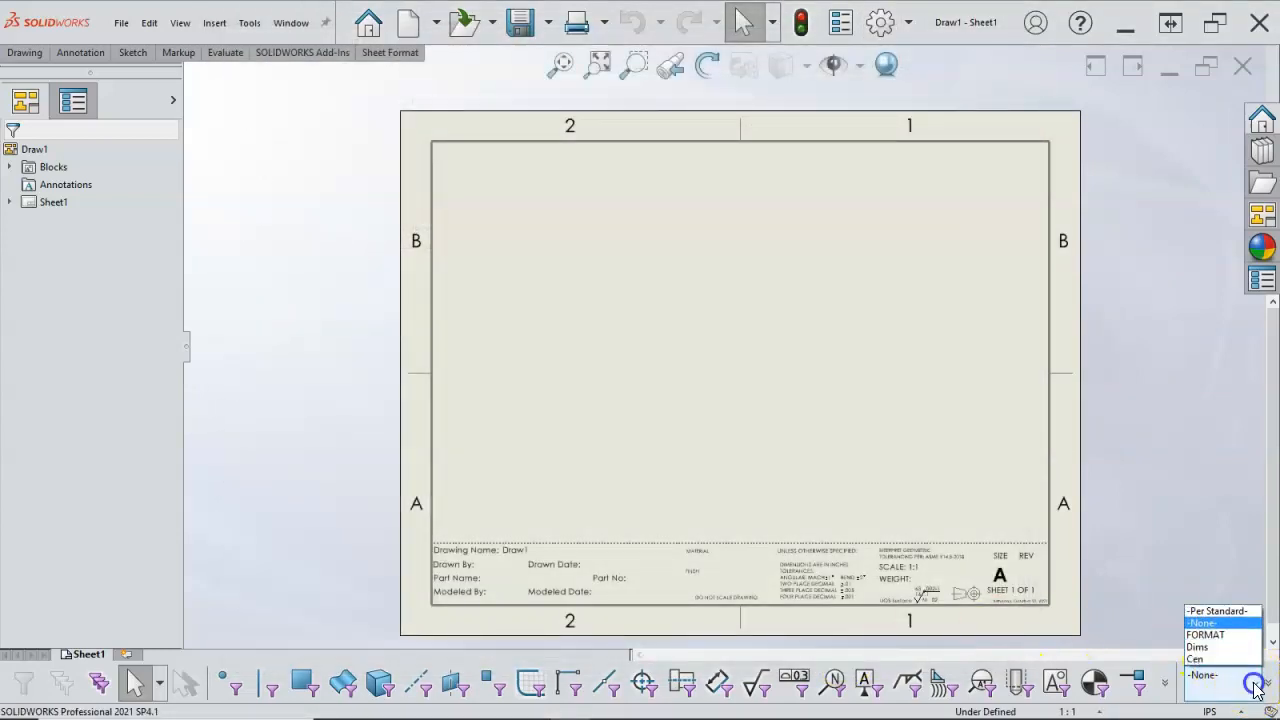
{"action": "left_click", "coordinate": [1217, 612]}
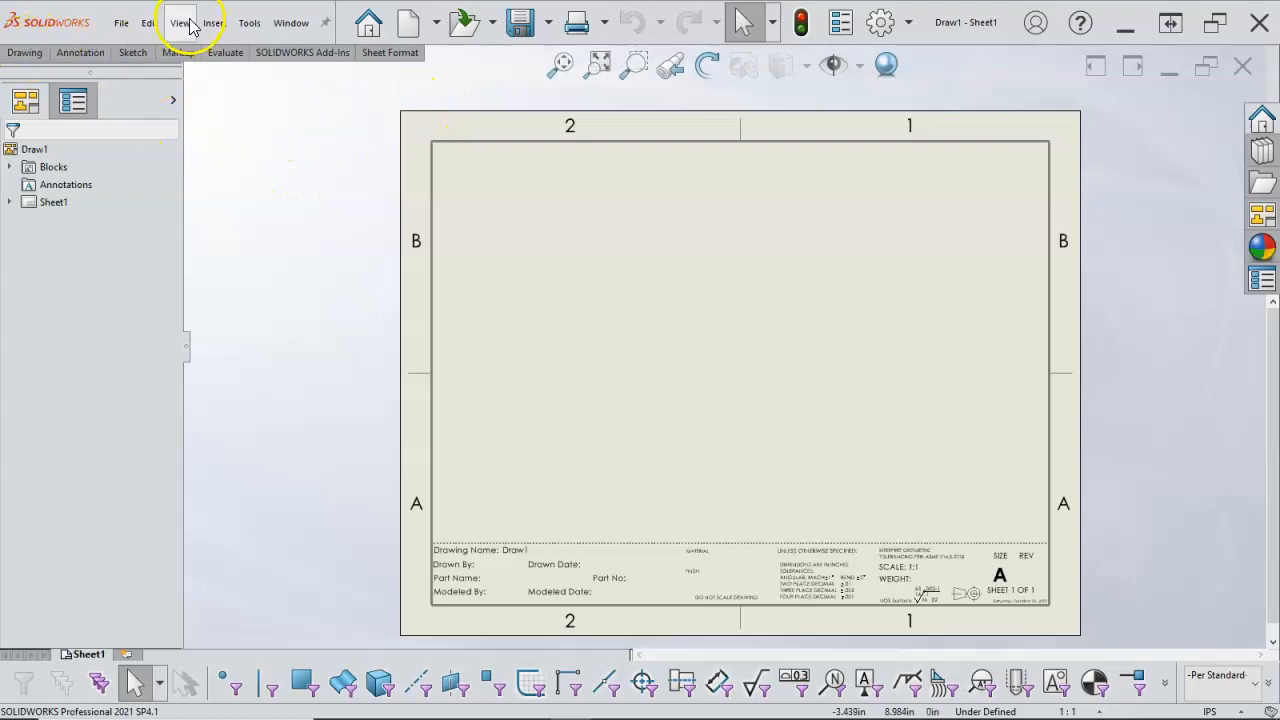
{"action": "left_click", "coordinate": [121, 22]}
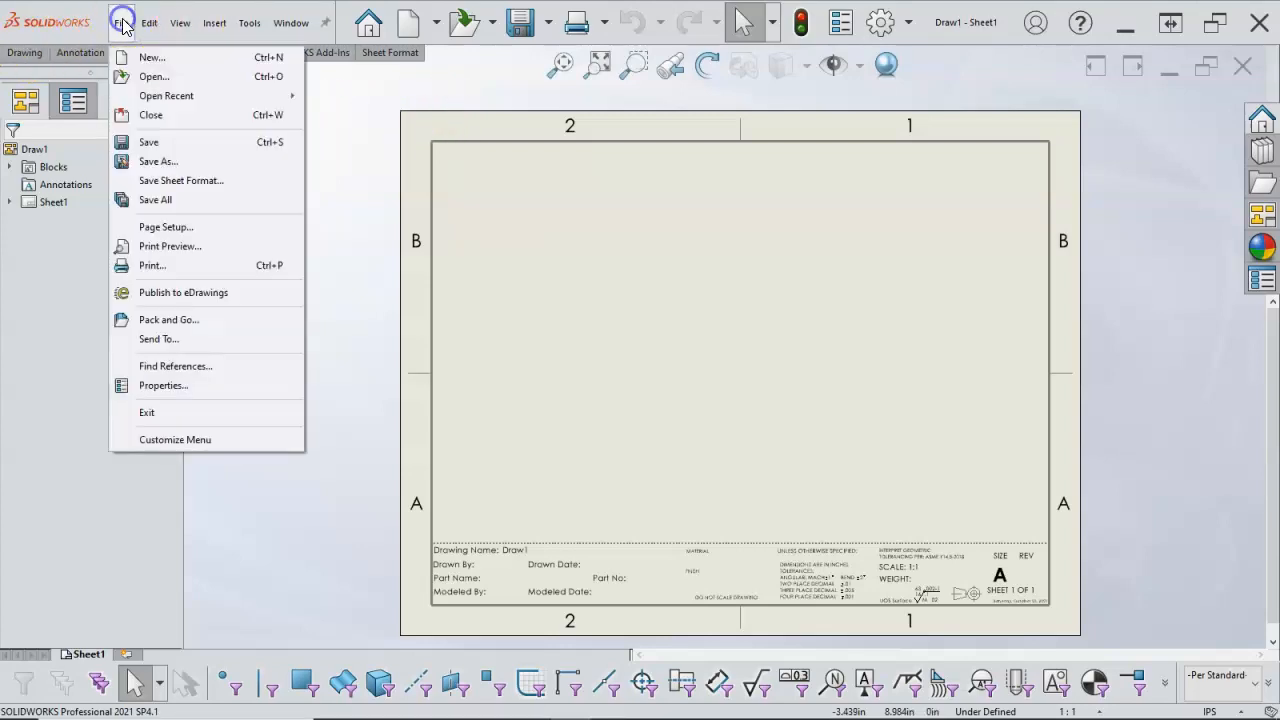
{"action": "mouse_move", "coordinate": [147, 98]}
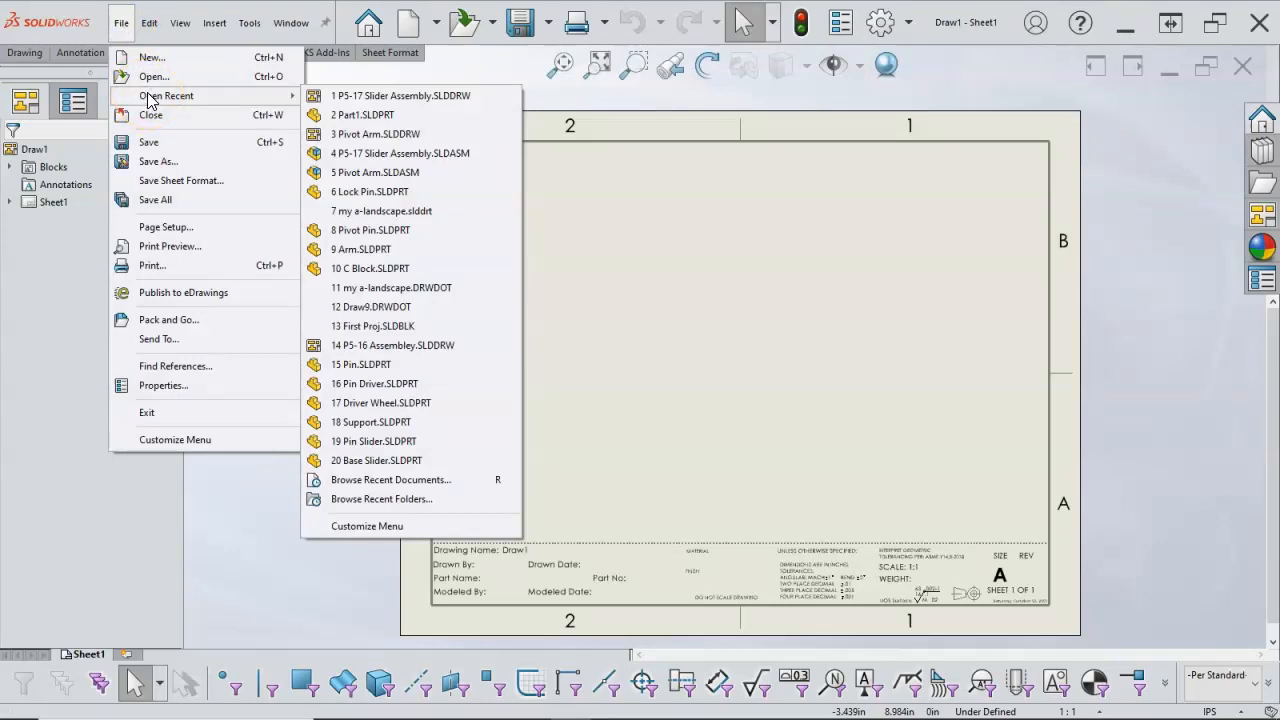
{"action": "left_click", "coordinate": [314, 155]}
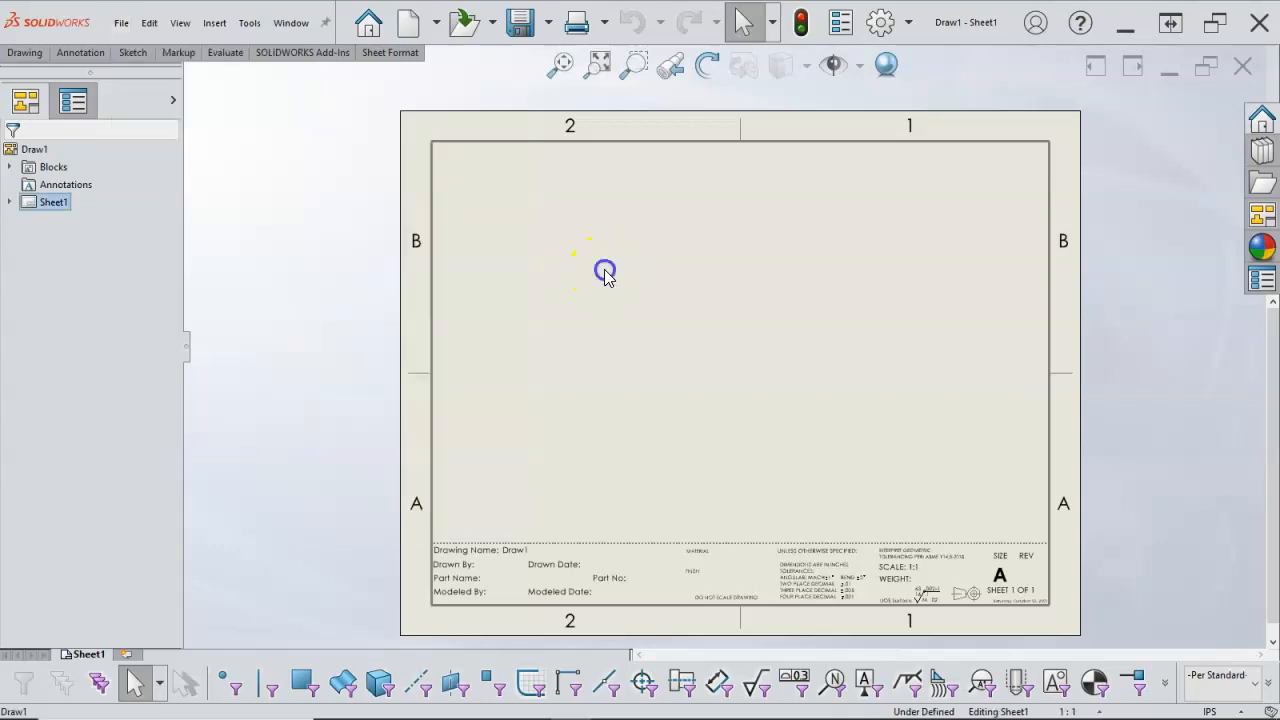
Start a model view using C Block.SLDPRT from the Assignment6 folder inside 2021 Fall MPT150.
{"action": "left_click", "coordinate": [25, 88]}
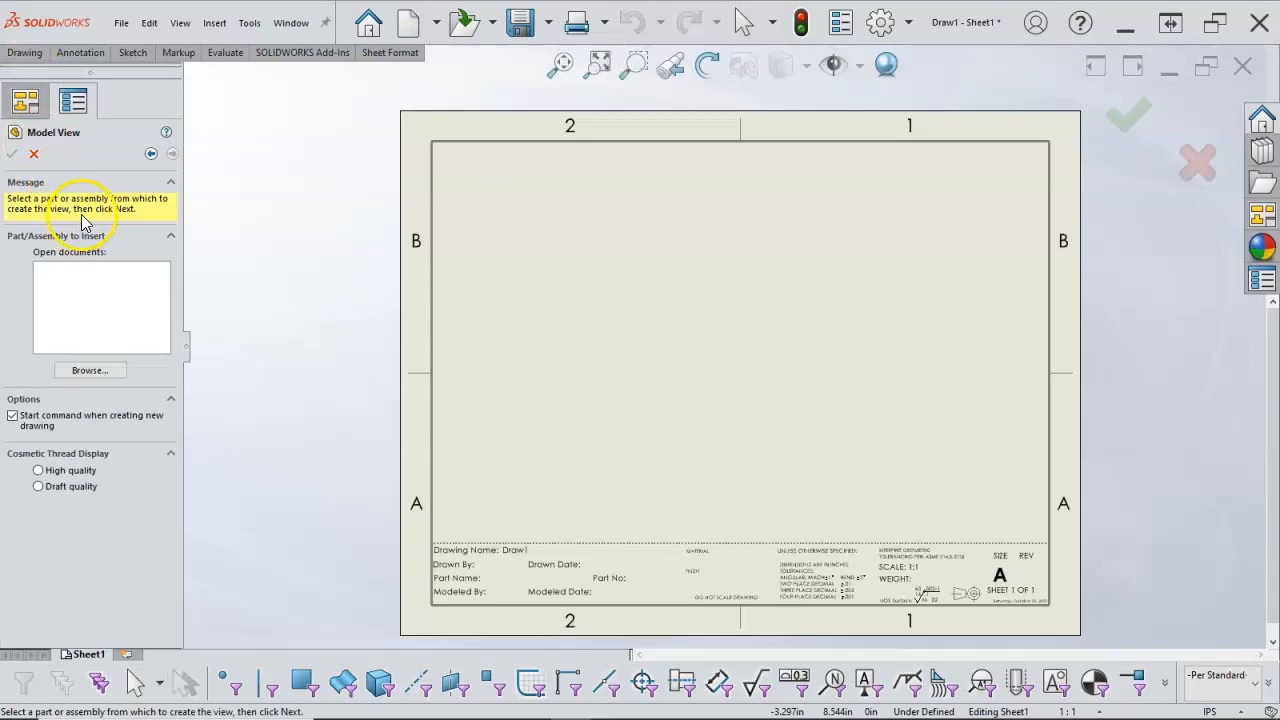
{"action": "left_click", "coordinate": [100, 371]}
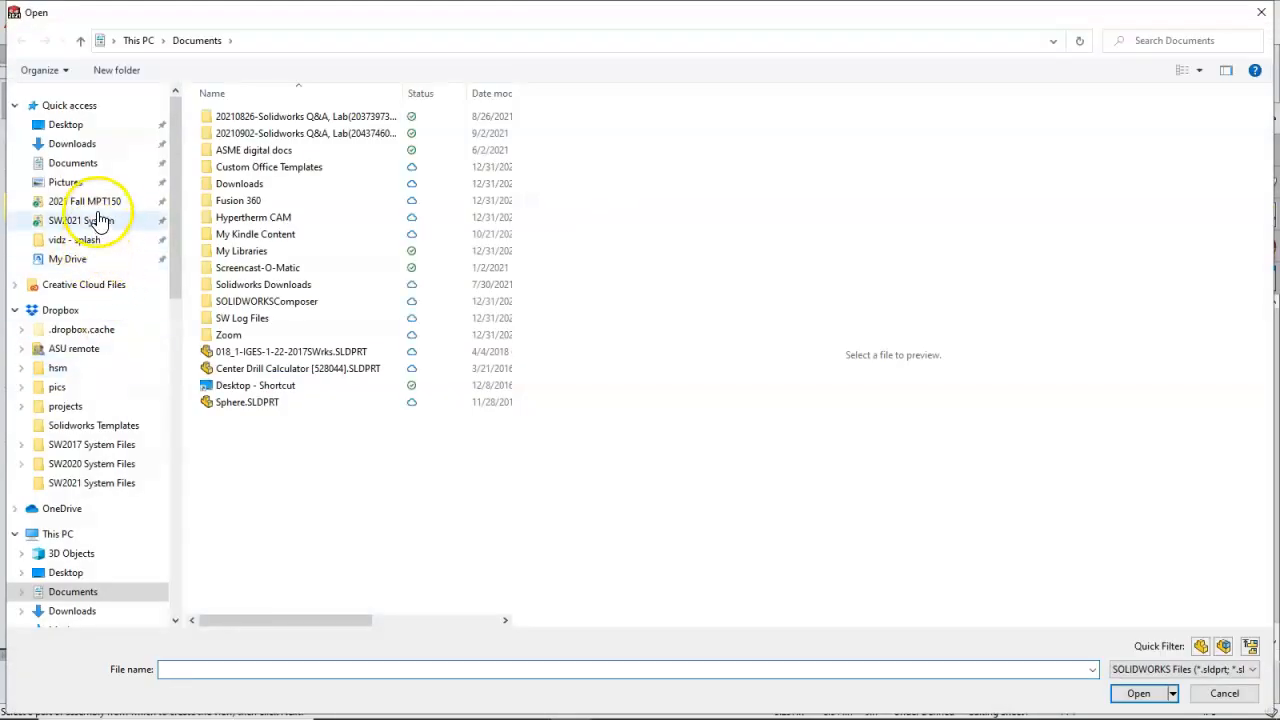
{"action": "left_click", "coordinate": [90, 203]}
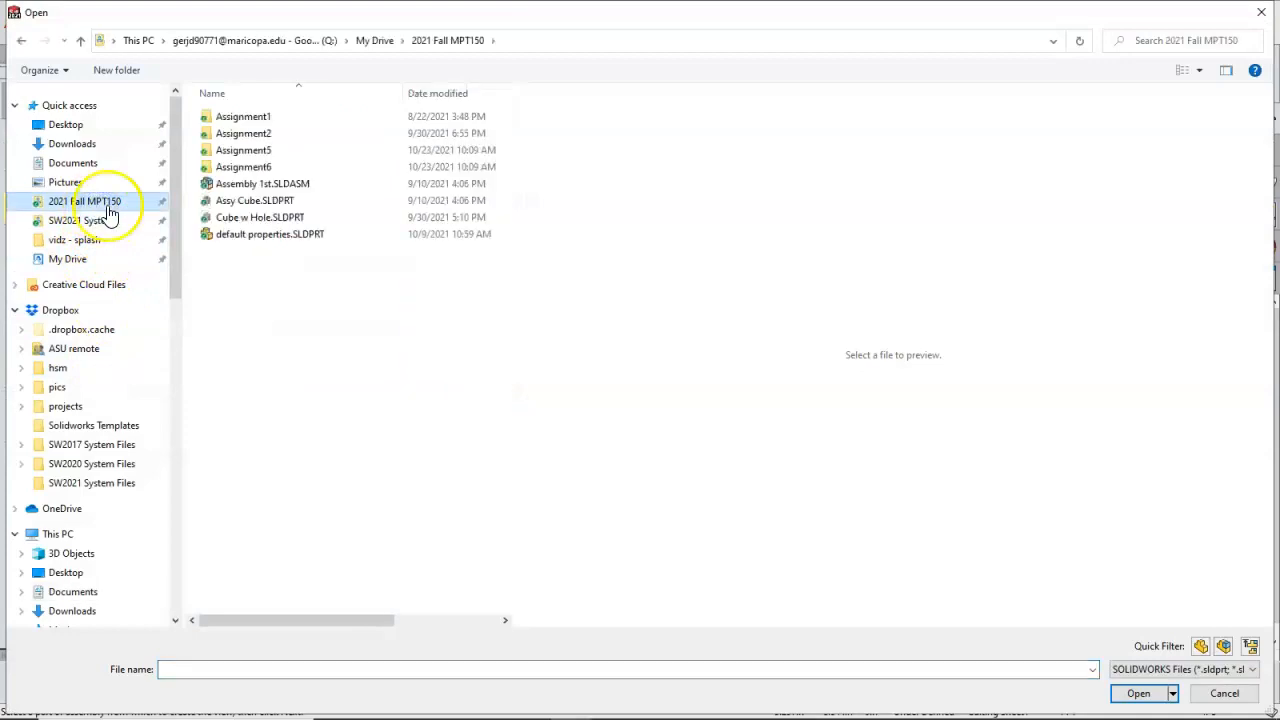
{"action": "double_click", "coordinate": [255, 167]}
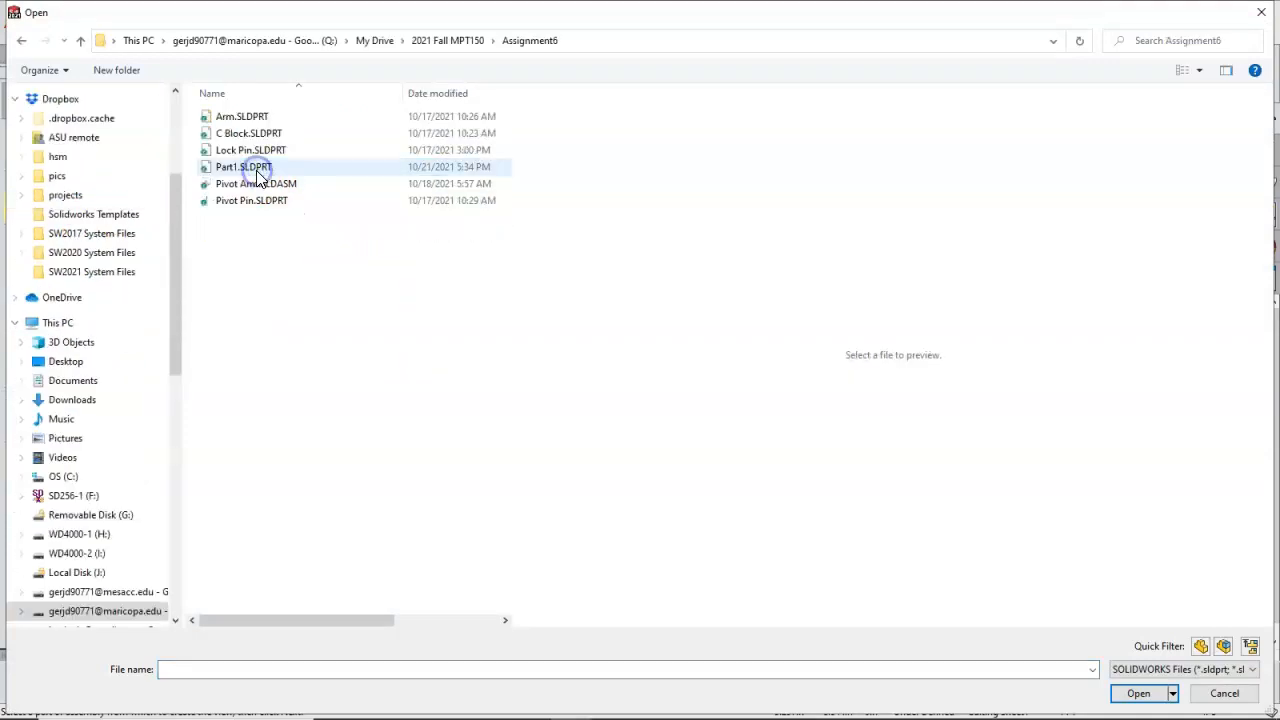
{"action": "left_click", "coordinate": [252, 134]}
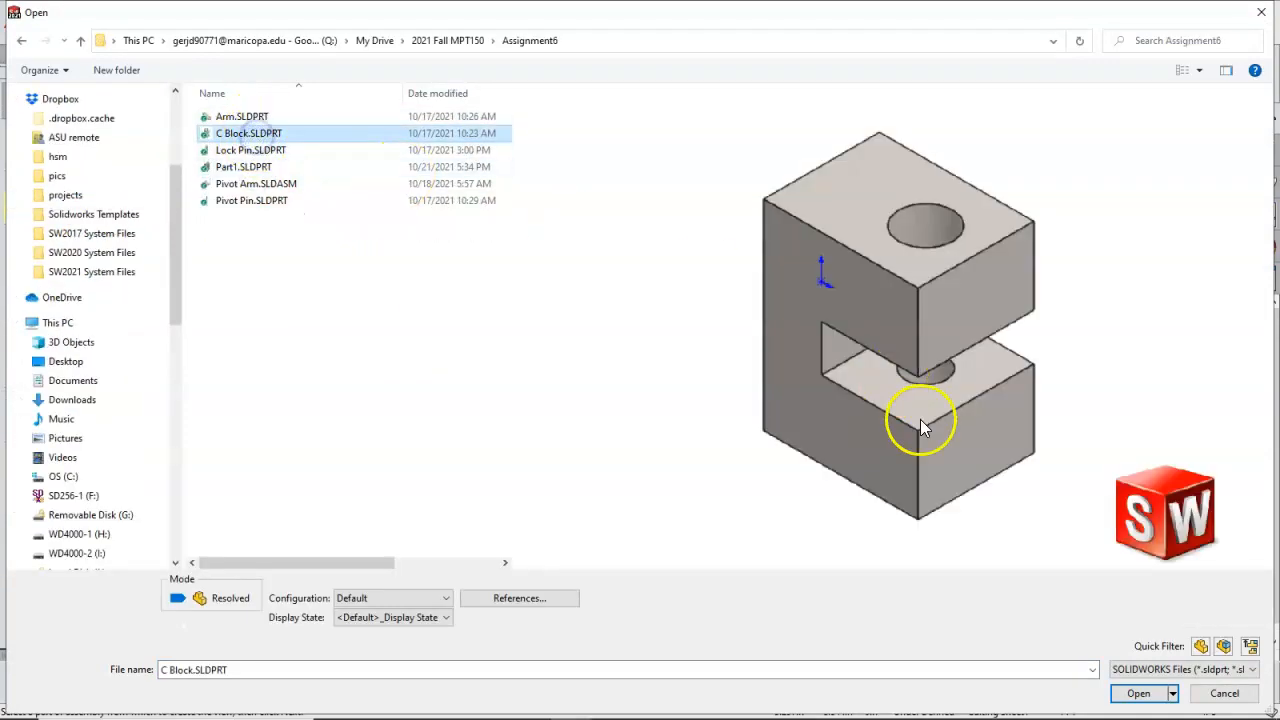
{"action": "left_click", "coordinate": [1110, 698]}
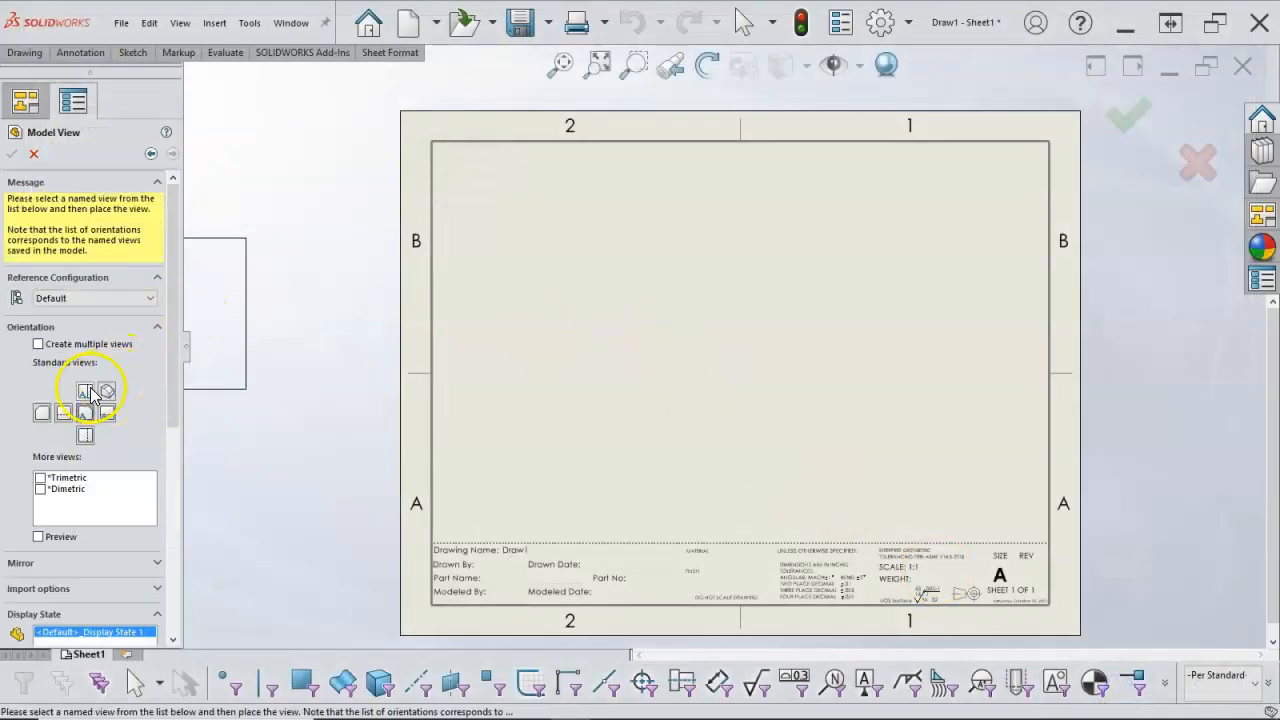
Place front, top, right and isometric views of the C Block together on the sheet and hide the origins.
{"action": "left_click", "coordinate": [40, 344]}
{"action": "left_click", "coordinate": [85, 412]}
{"action": "left_click", "coordinate": [107, 433]}
{"action": "left_click", "coordinate": [12, 153]}
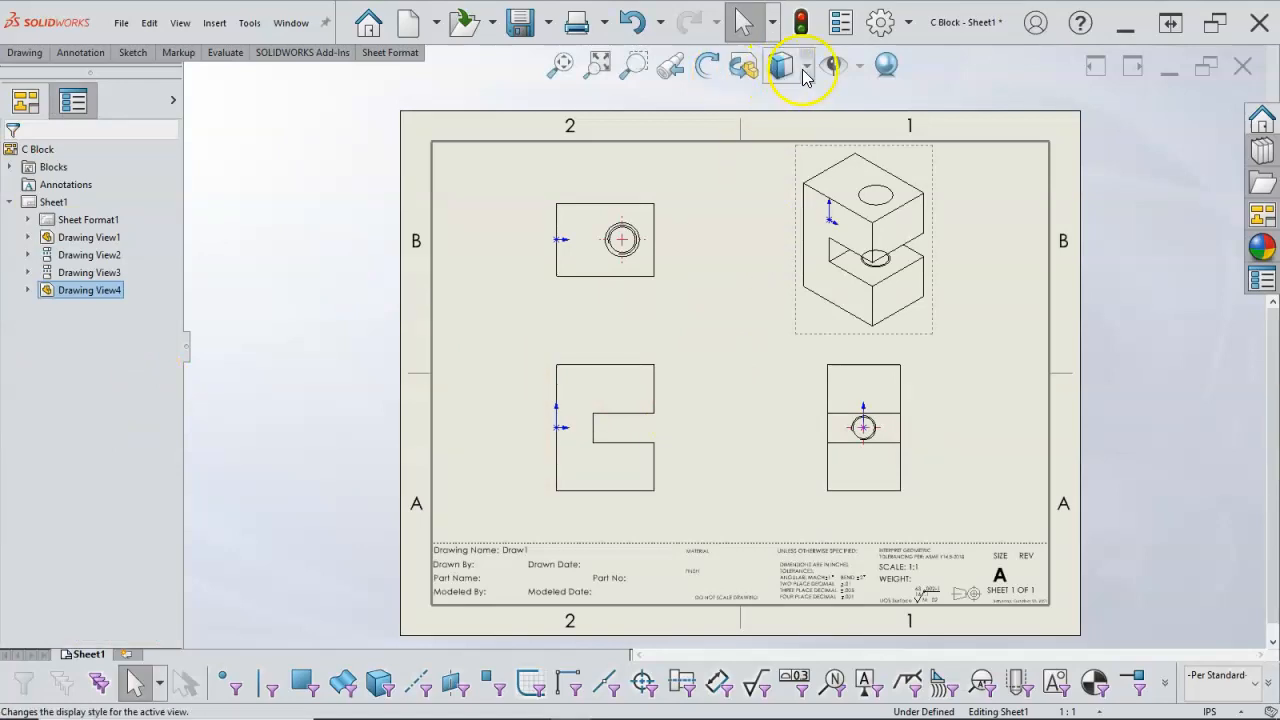
{"action": "left_click", "coordinate": [862, 68]}
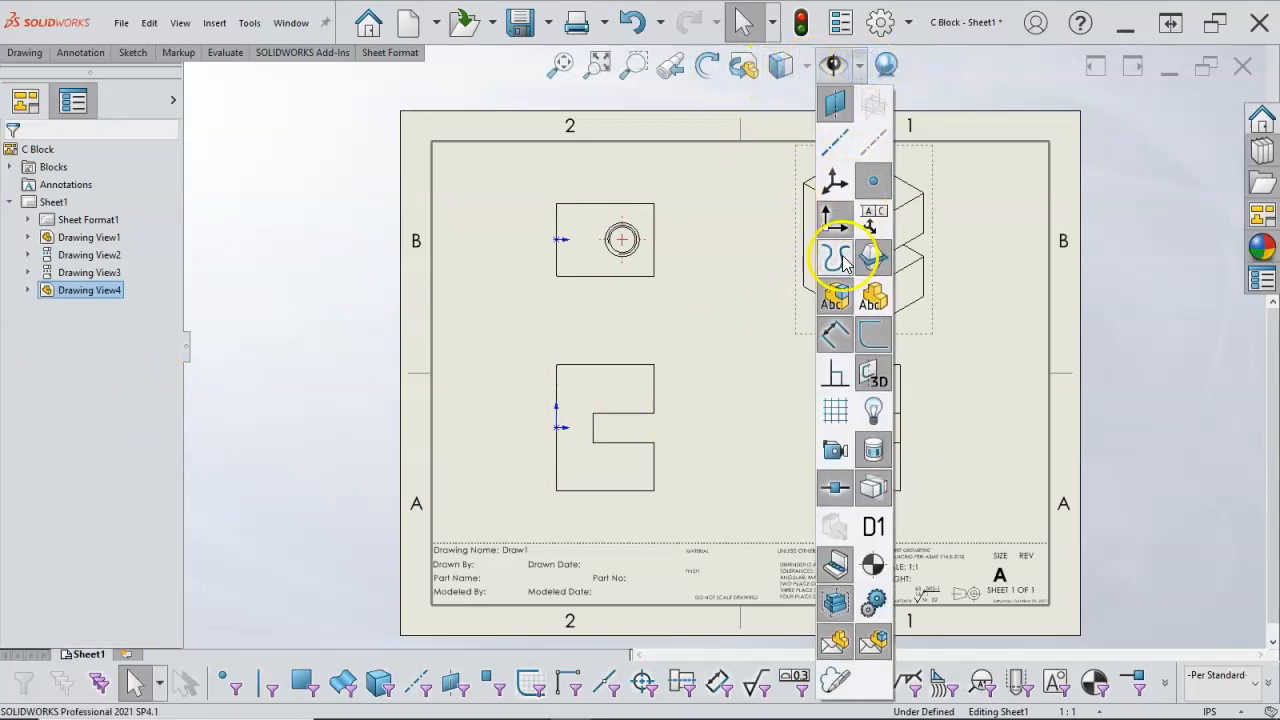
{"action": "left_click", "coordinate": [832, 214]}
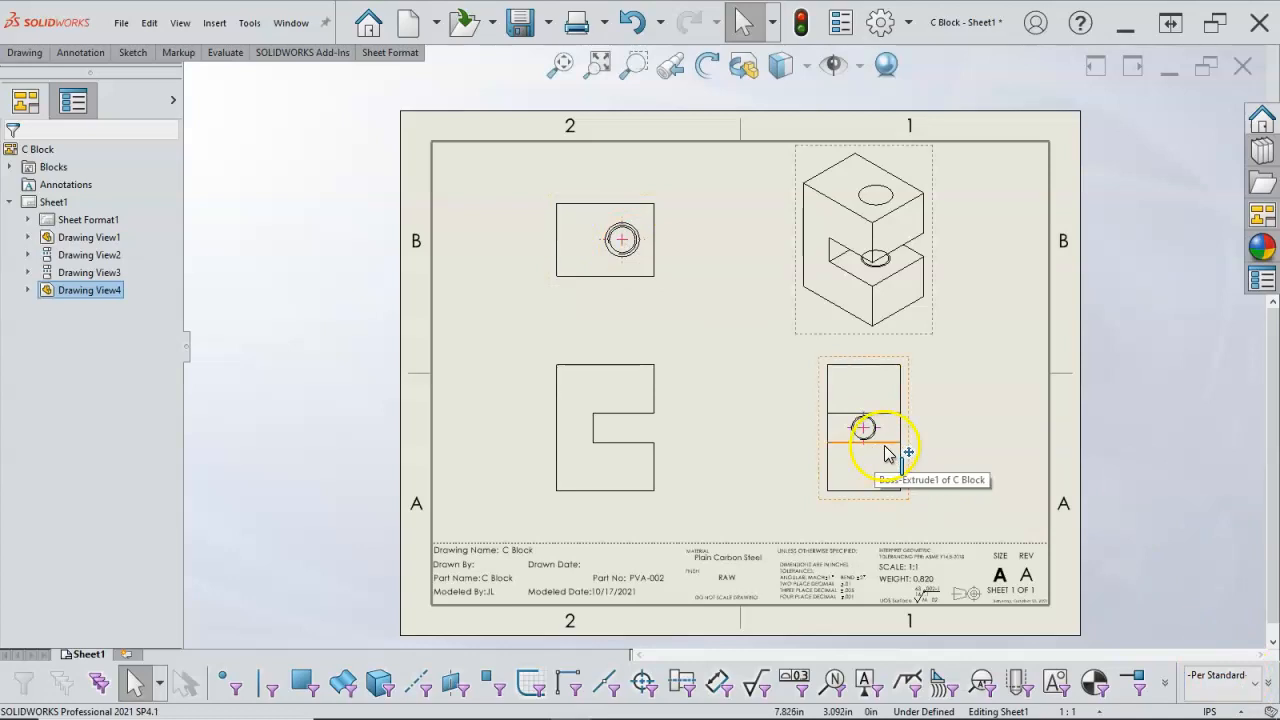
Dimension the overall height and overall width of the C-shaped front view with Smart Dimension.
{"action": "right_click", "coordinate": [684, 346]}
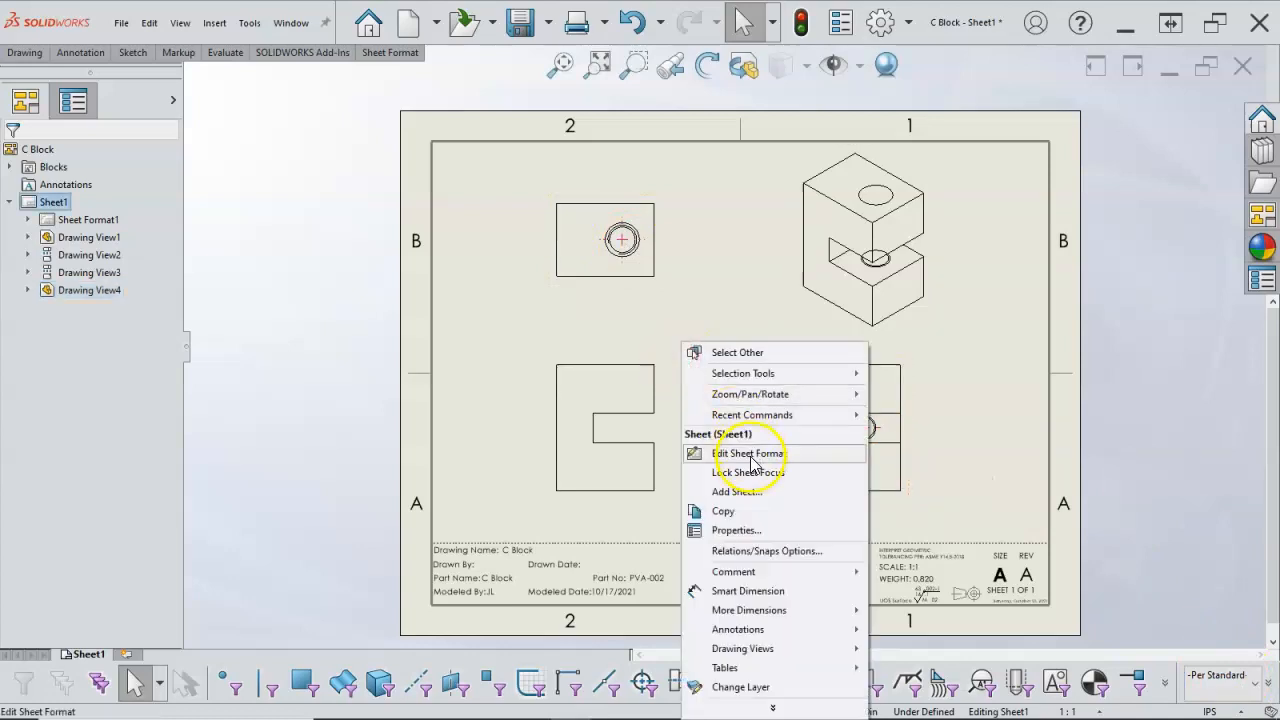
{"action": "left_click", "coordinate": [730, 591]}
{"action": "left_click", "coordinate": [557, 440]}
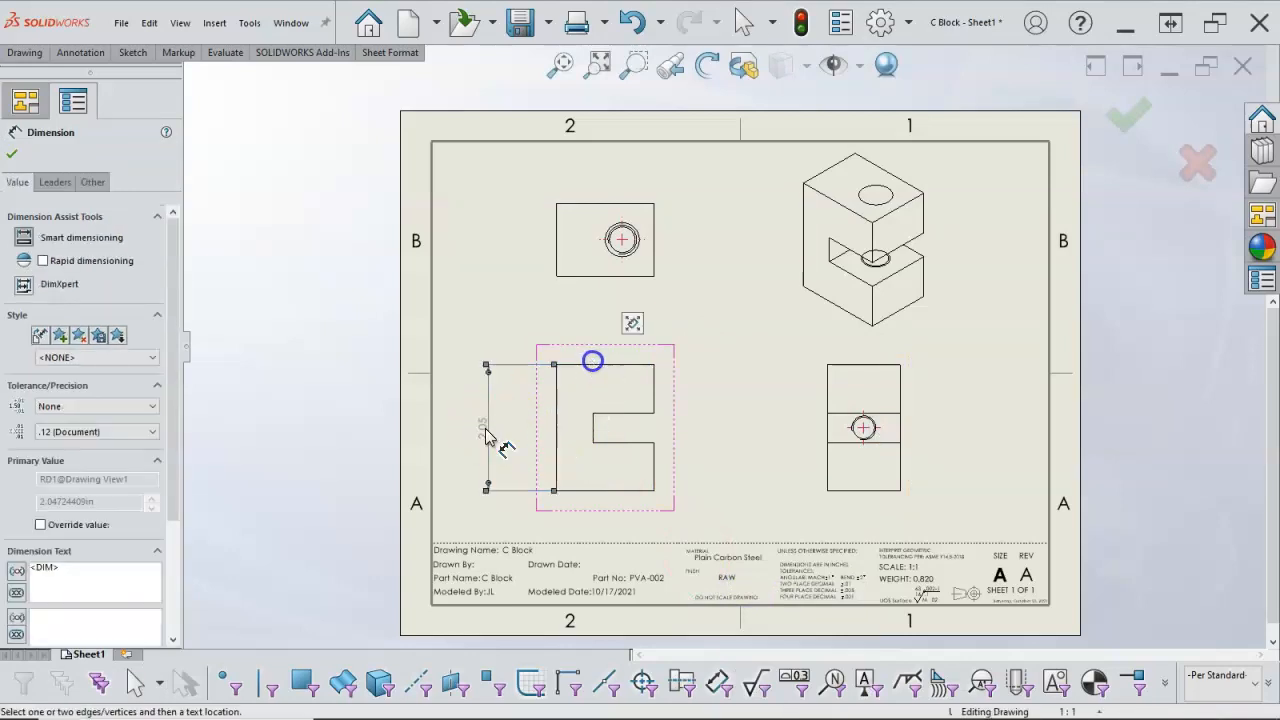
{"action": "left_click", "coordinate": [485, 435]}
{"action": "left_click", "coordinate": [594, 364]}
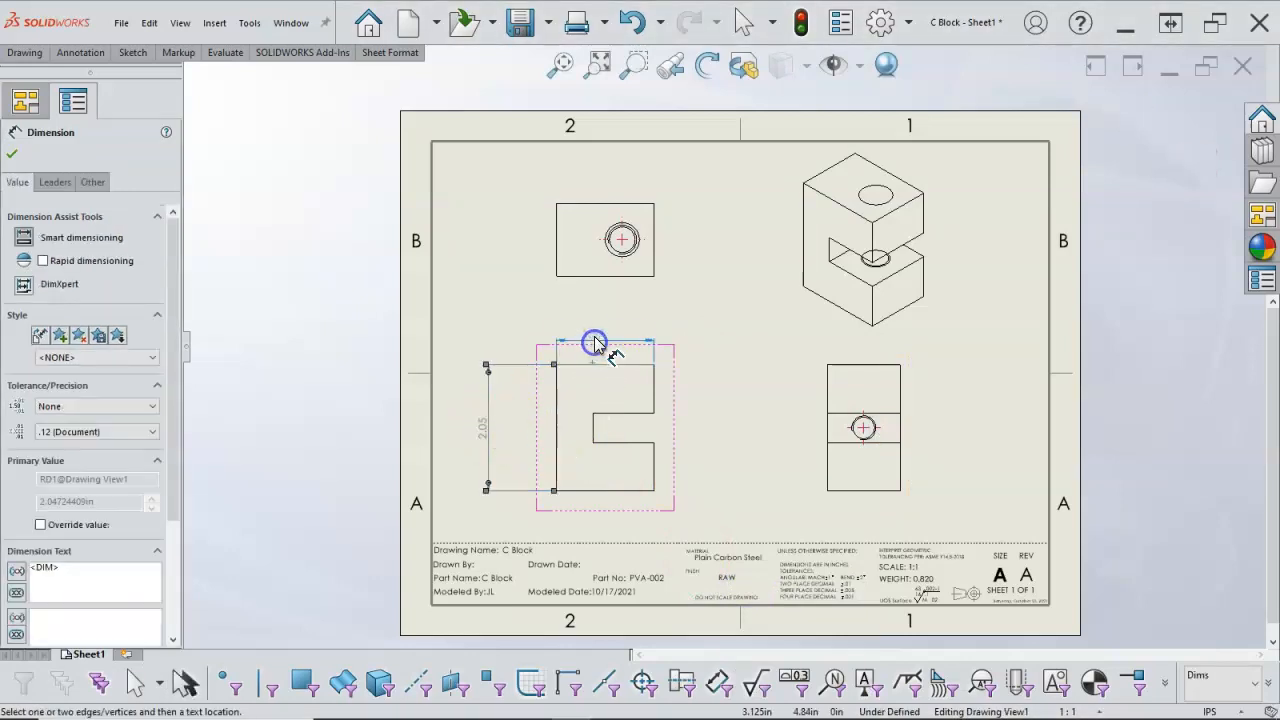
{"action": "right_click", "coordinate": [690, 362]}
{"action": "left_click", "coordinate": [722, 423]}
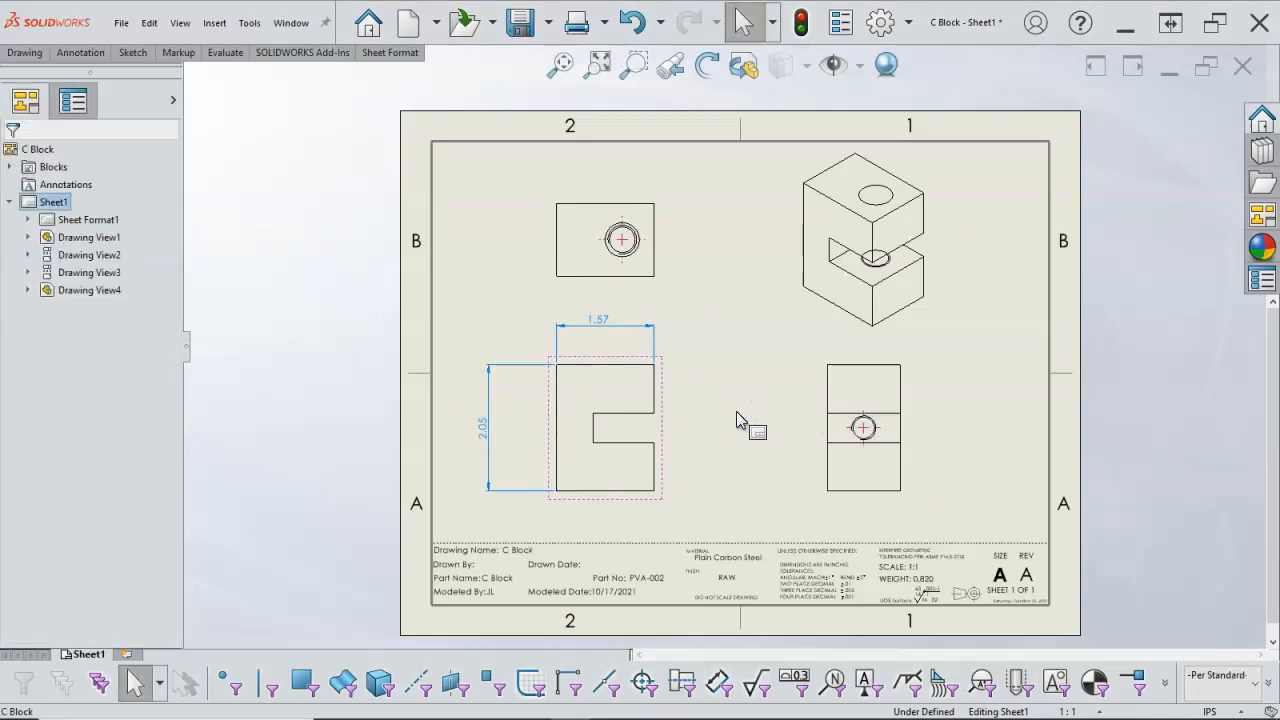
Check which layer the front view's width dimension is assigned to in its properties.
{"action": "right_click", "coordinate": [731, 368]}
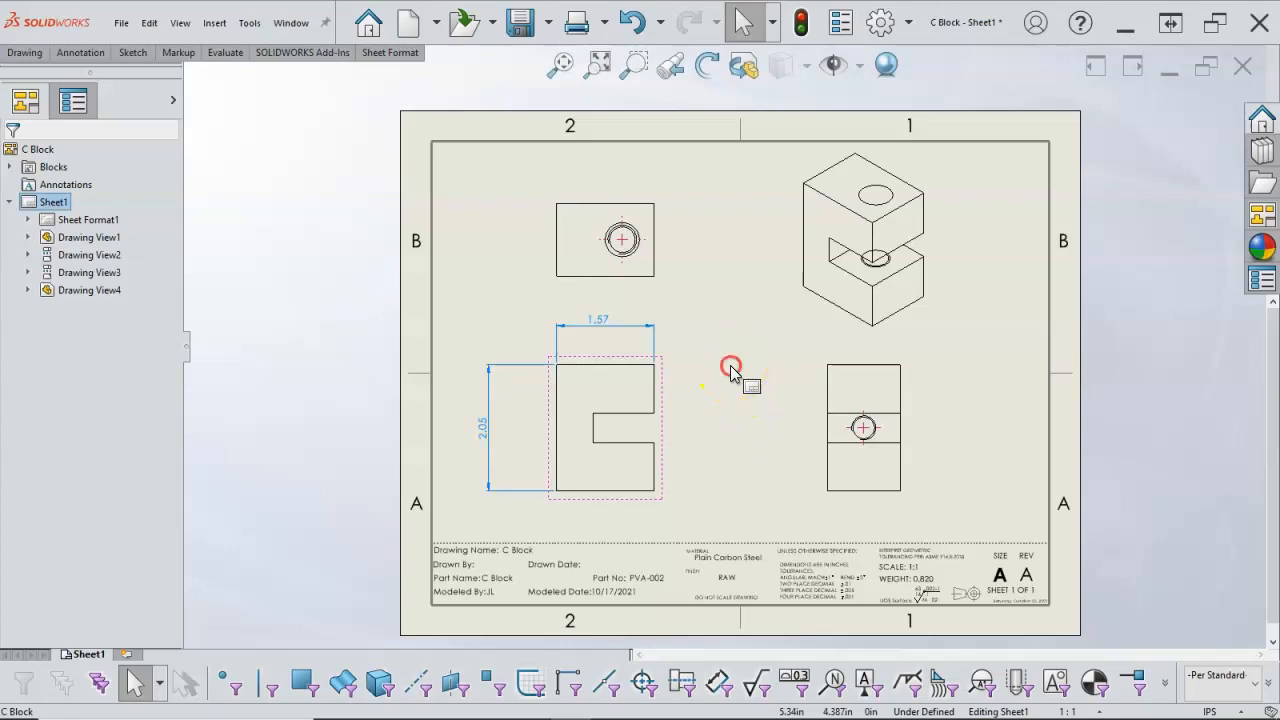
{"action": "left_click", "coordinate": [706, 313]}
{"action": "left_click", "coordinate": [598, 321]}
{"action": "left_click", "coordinate": [91, 182]}
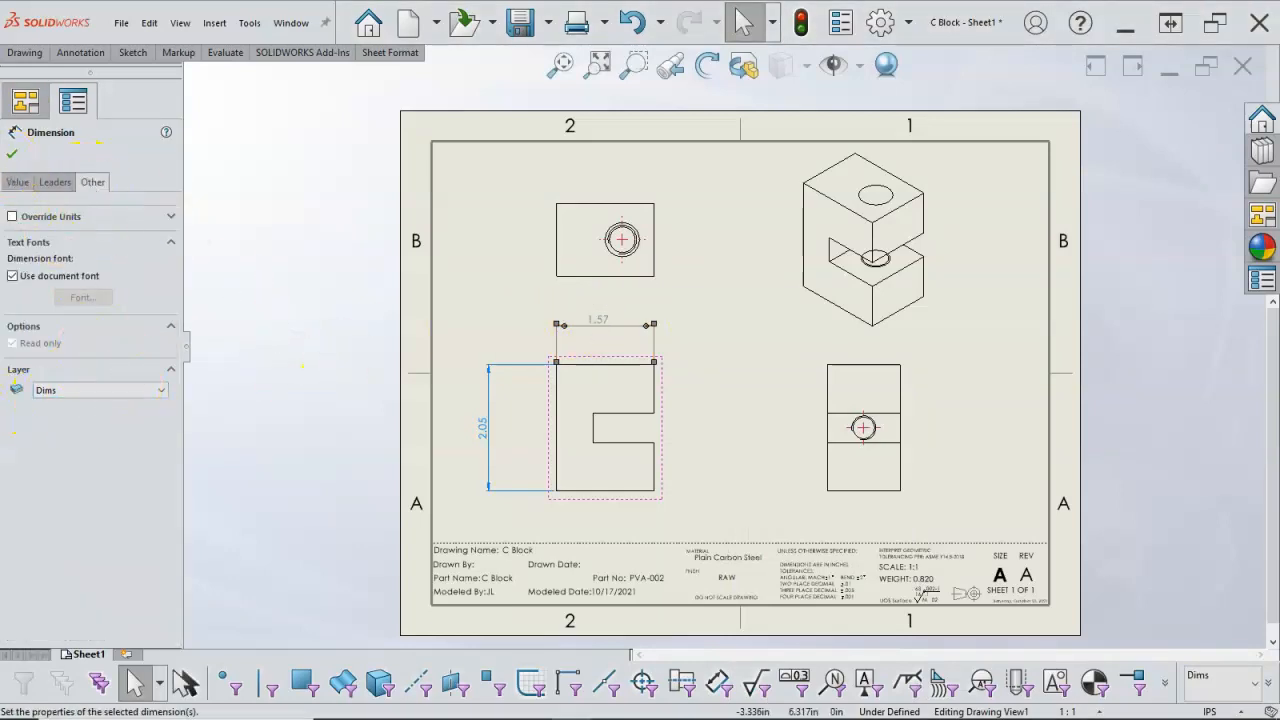
{"action": "left_click", "coordinate": [575, 288]}
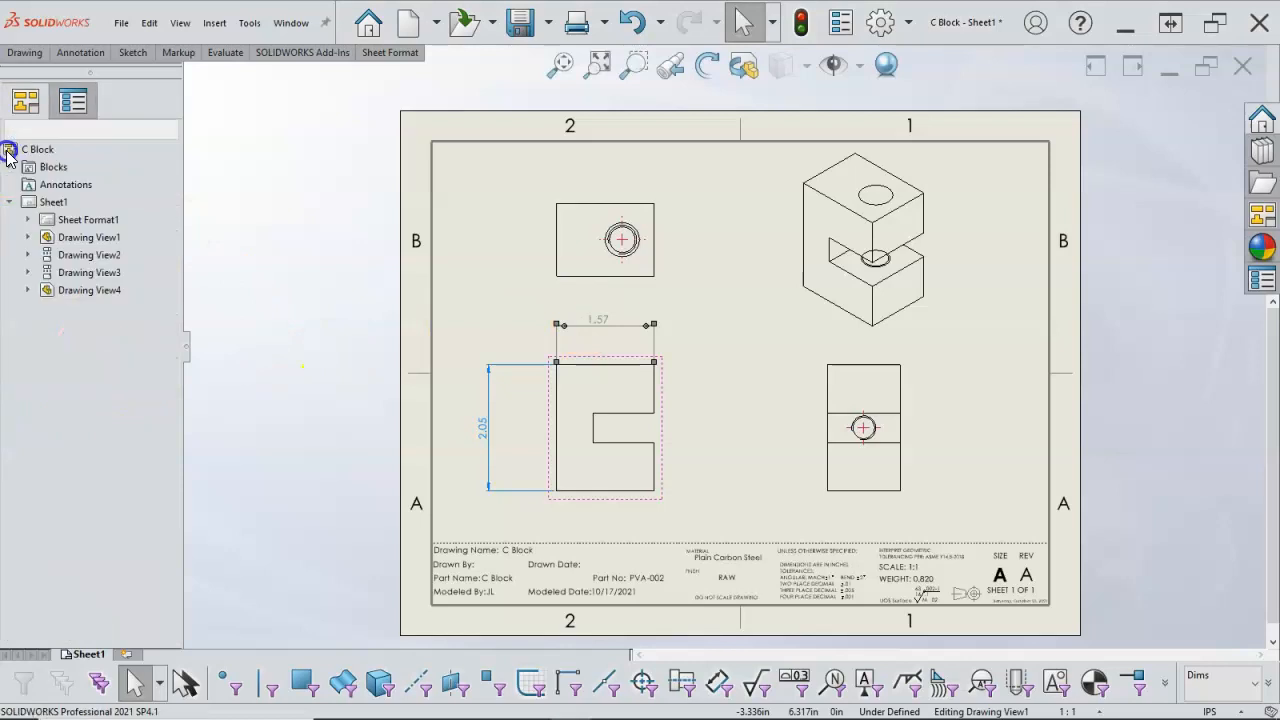
Dimension the threaded hole in the top view, placing the text above and to the right of the view.
{"action": "right_click", "coordinate": [690, 285]}
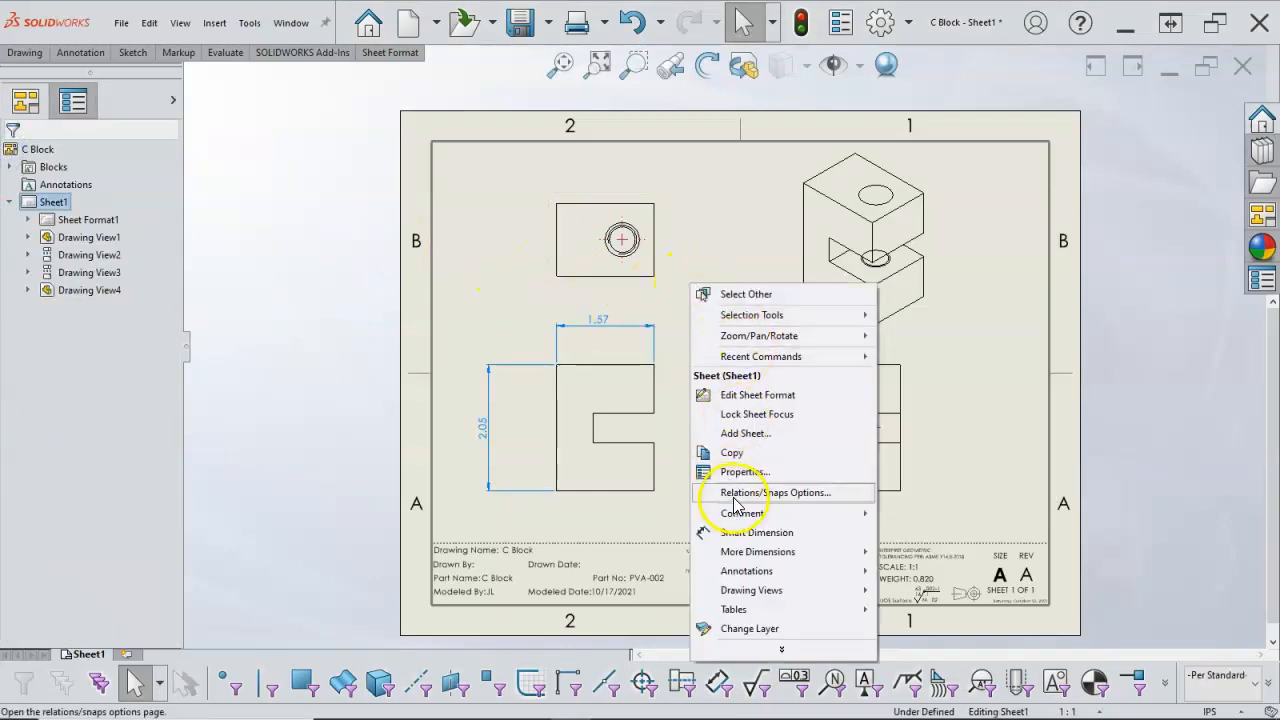
{"action": "left_click", "coordinate": [755, 532]}
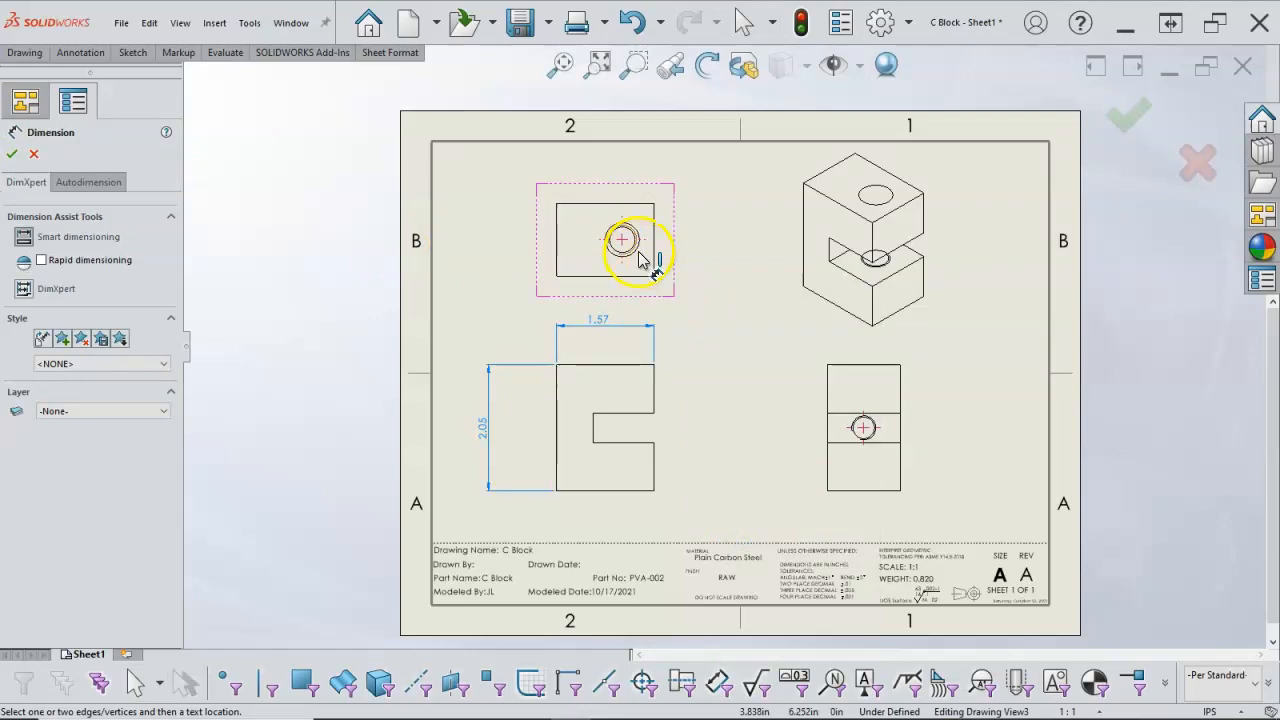
{"action": "left_click", "coordinate": [634, 246]}
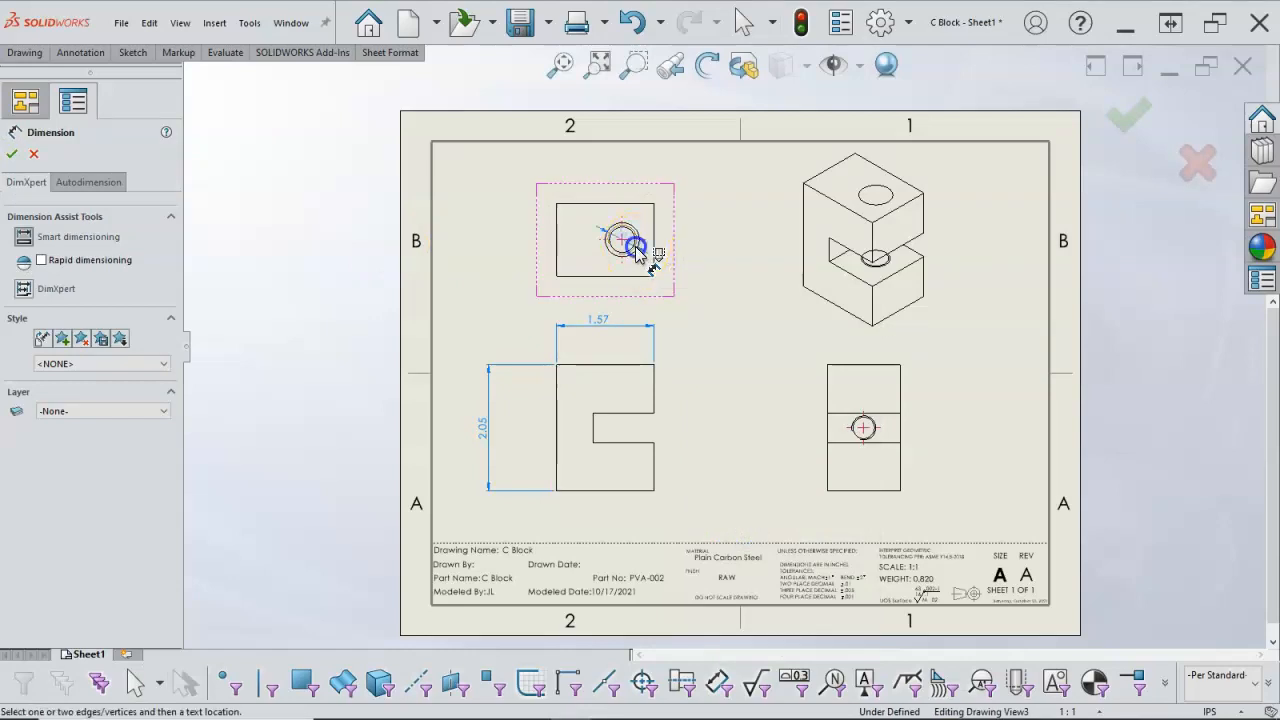
{"action": "left_click", "coordinate": [736, 195]}
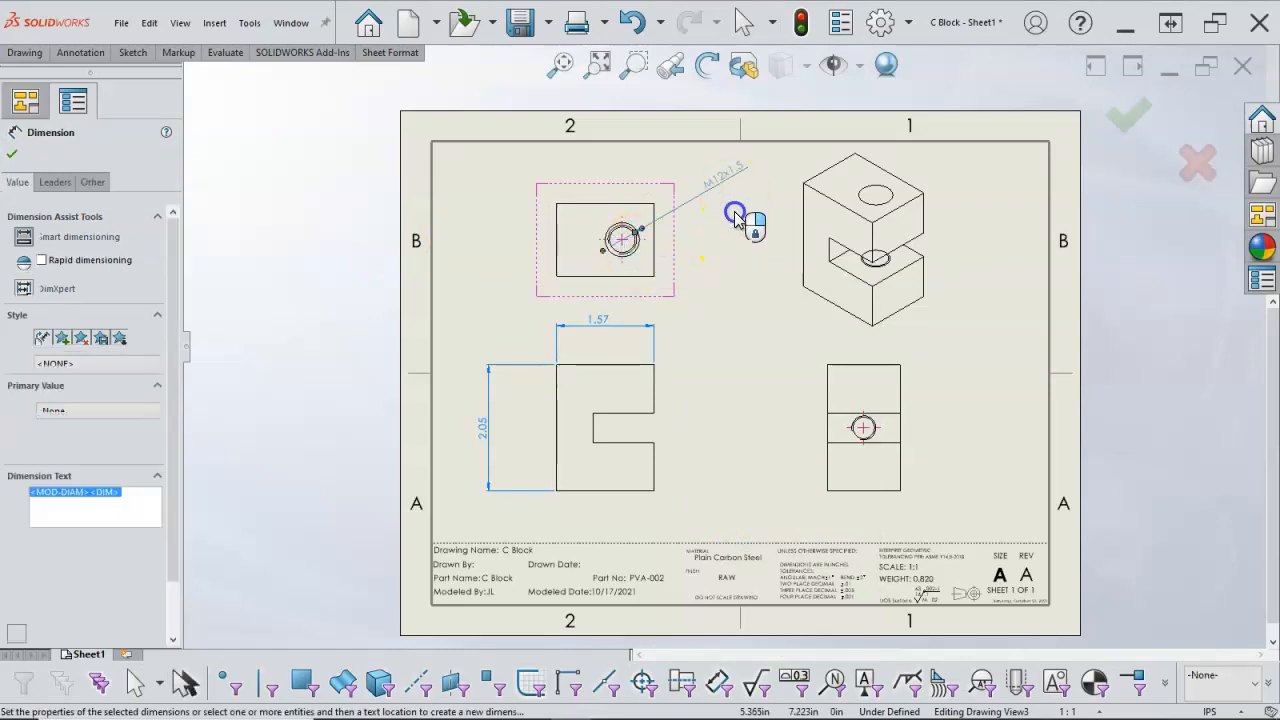
{"action": "left_click", "coordinate": [640, 248]}
{"action": "left_click", "coordinate": [712, 302]}
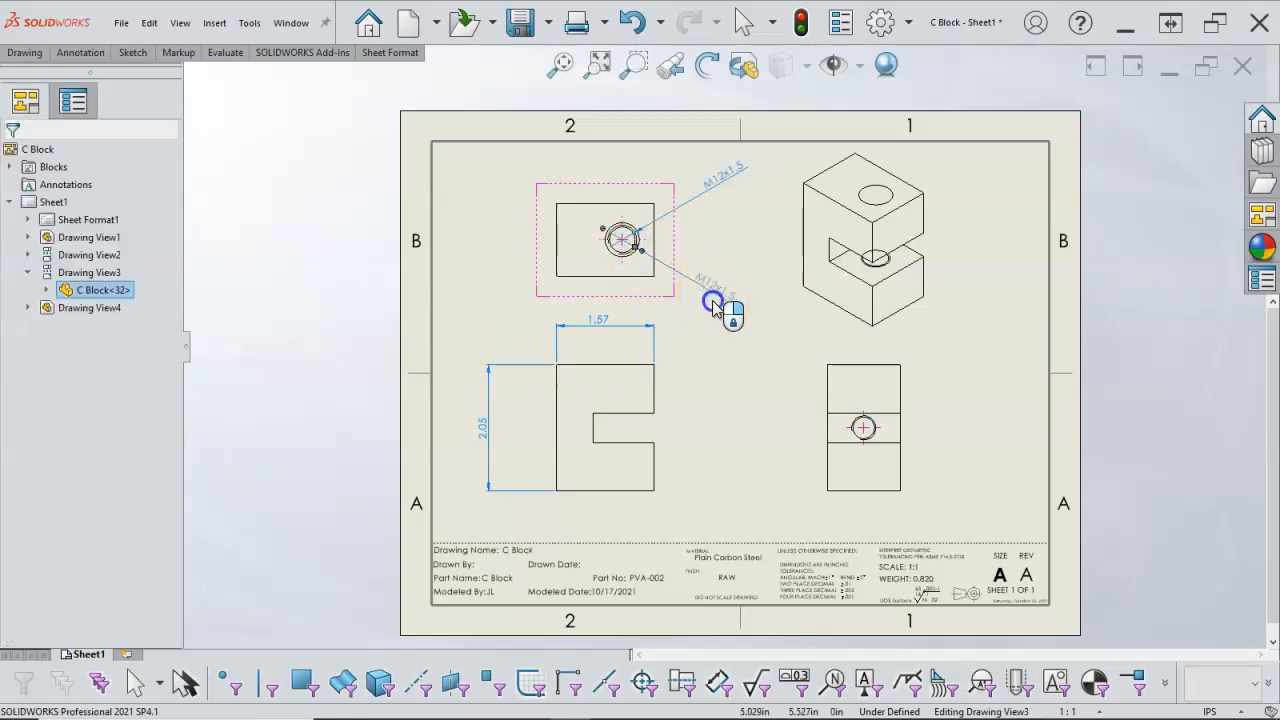
{"action": "key", "text": "Escape"}
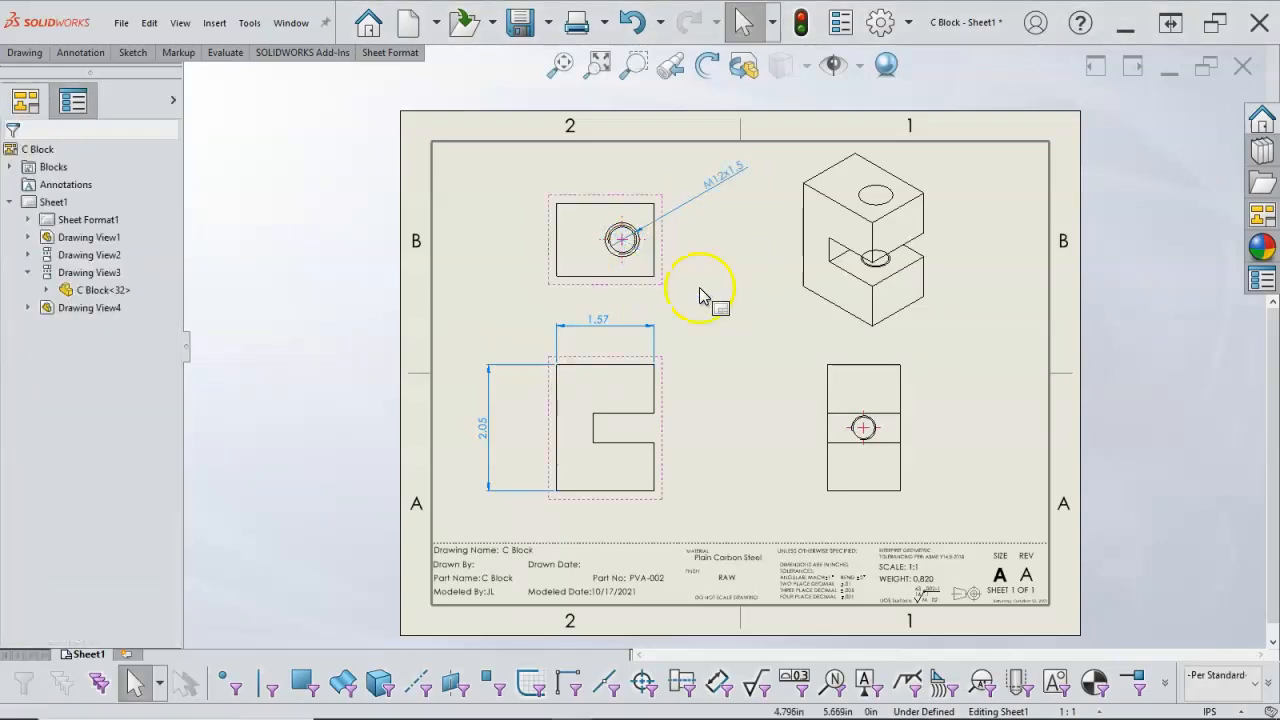
Dimension the diameter of the outermost hole circle in the top view, placing the text below and to the right.
{"action": "scroll", "coordinate": [625, 245], "scroll_direction": "down", "scroll_amount": 5}
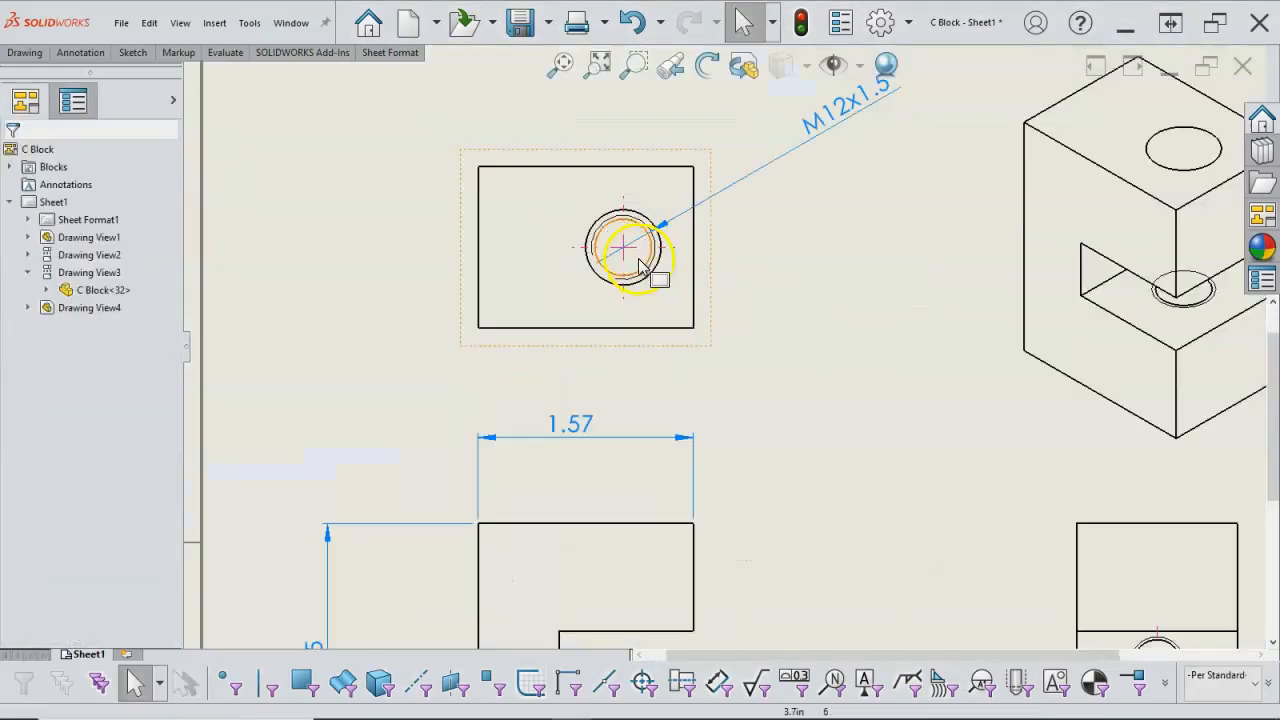
{"action": "right_click", "coordinate": [749, 291]}
{"action": "left_click", "coordinate": [808, 538]}
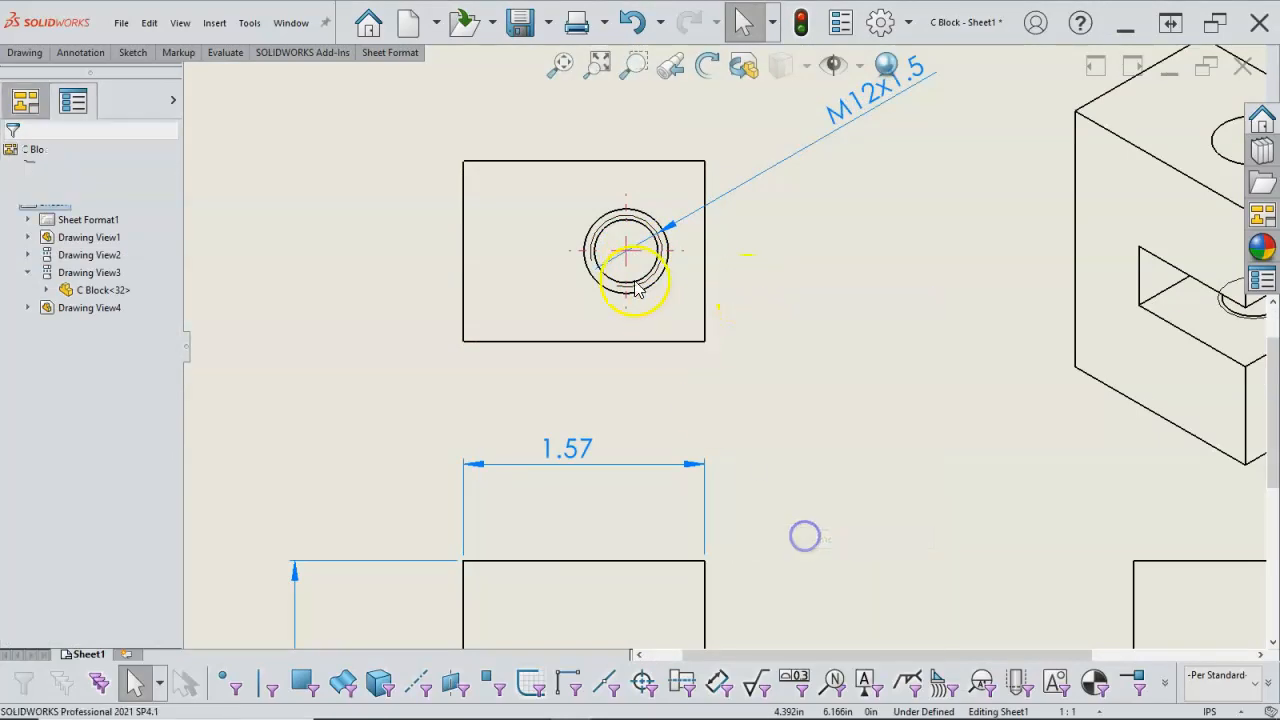
{"action": "left_click", "coordinate": [651, 288]}
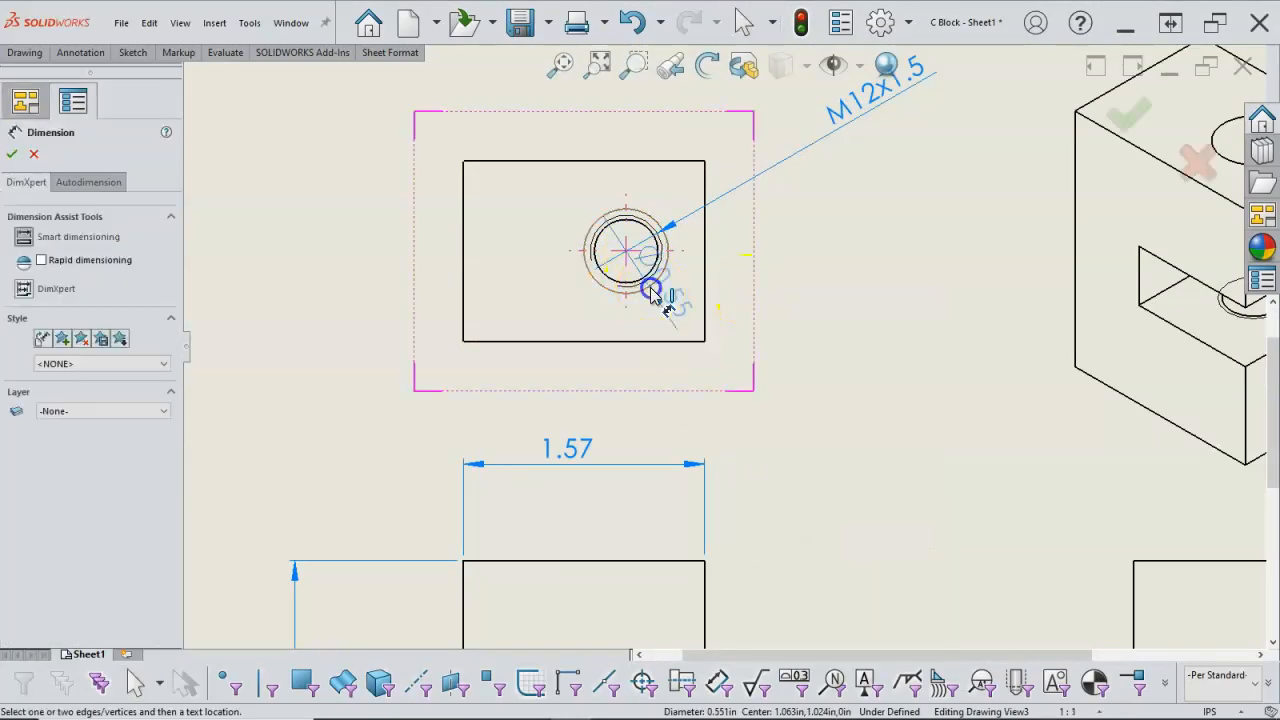
{"action": "left_click", "coordinate": [829, 349]}
{"action": "scroll", "coordinate": [829, 345], "scroll_direction": "up", "scroll_amount": 5}
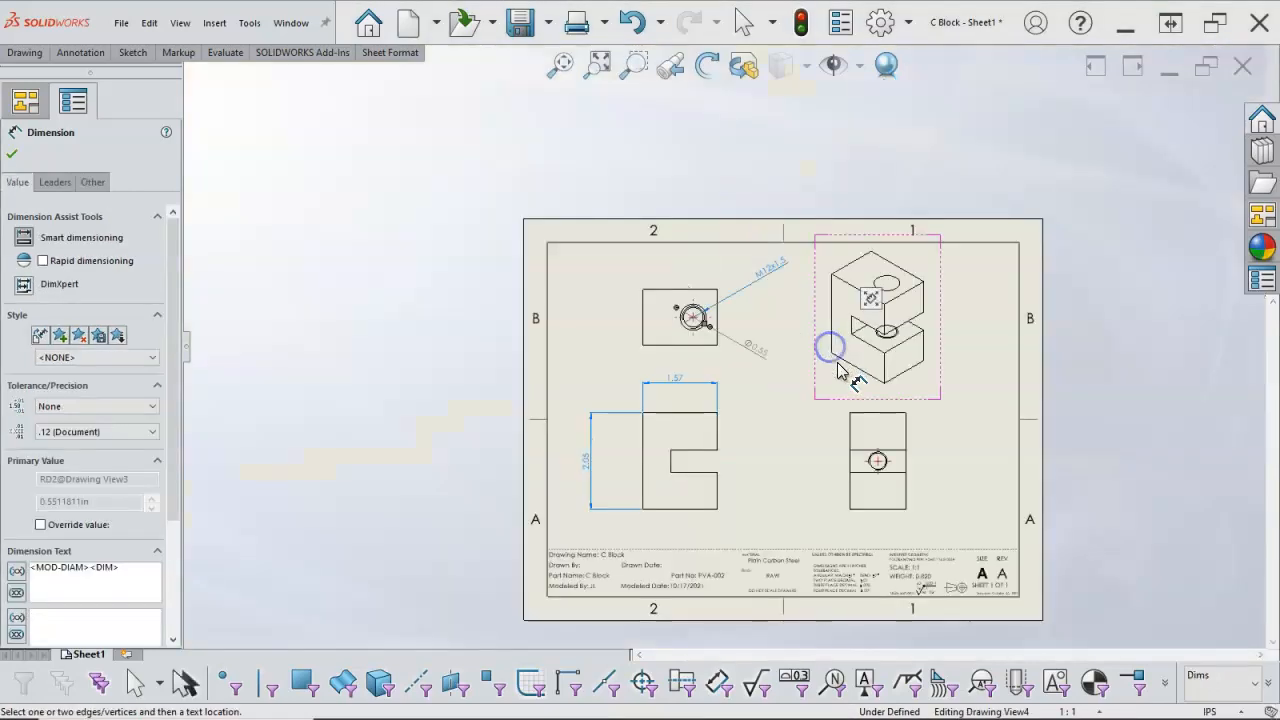
{"action": "scroll", "coordinate": [705, 335], "scroll_direction": "down", "scroll_amount": 4}
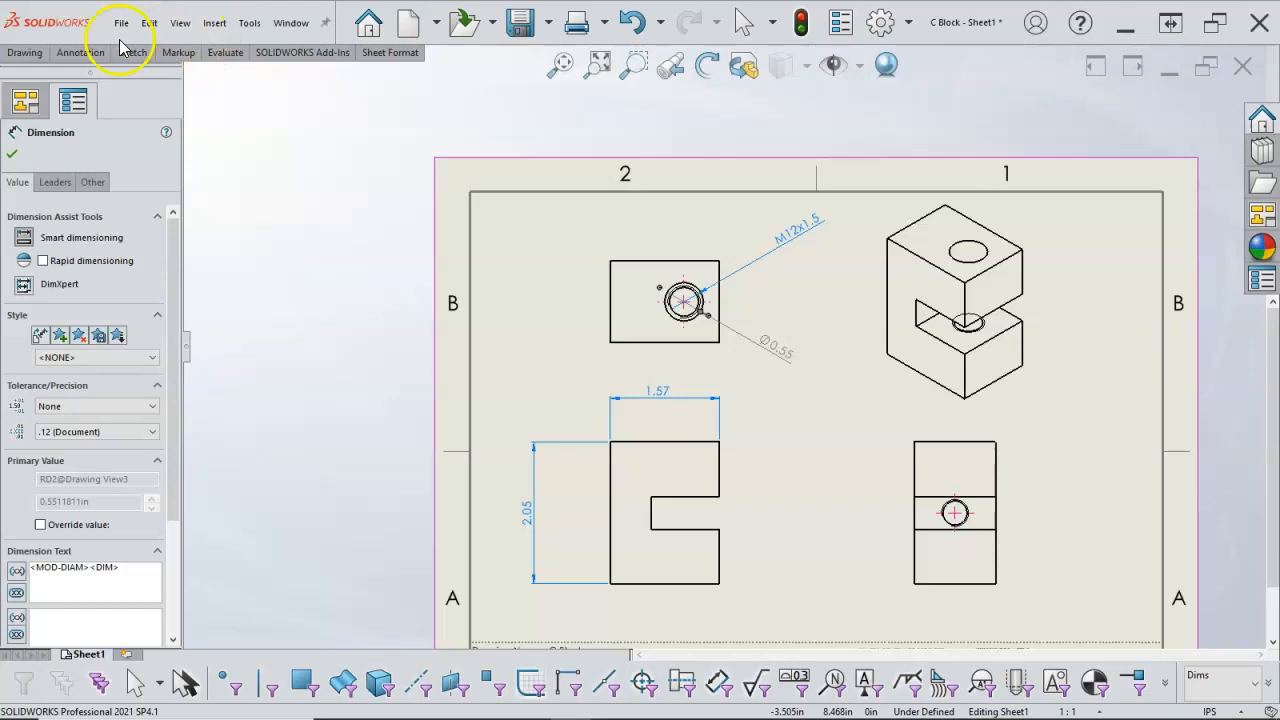
Add a hole callout to the outermost hole circle in the top view, placing it below and to the left.
{"action": "left_click", "coordinate": [80, 52]}
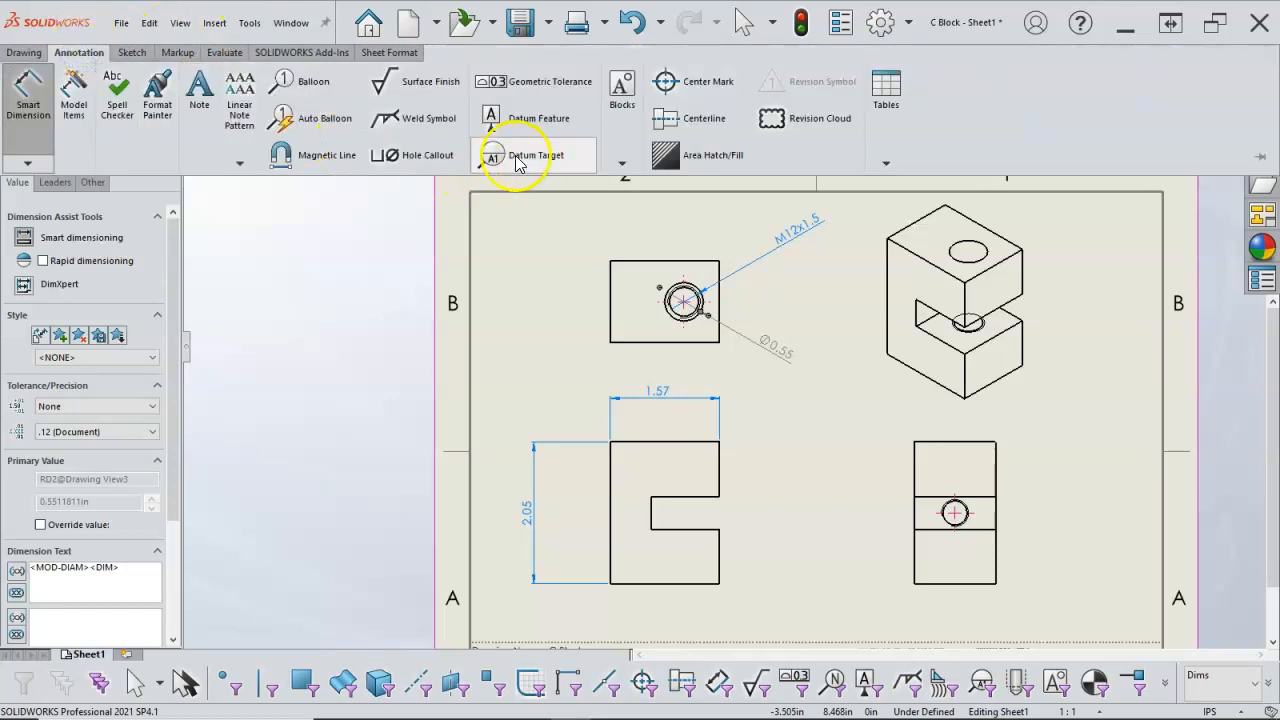
{"action": "left_click", "coordinate": [614, 314]}
{"action": "scroll", "coordinate": [620, 314], "scroll_direction": "down", "scroll_amount": 2}
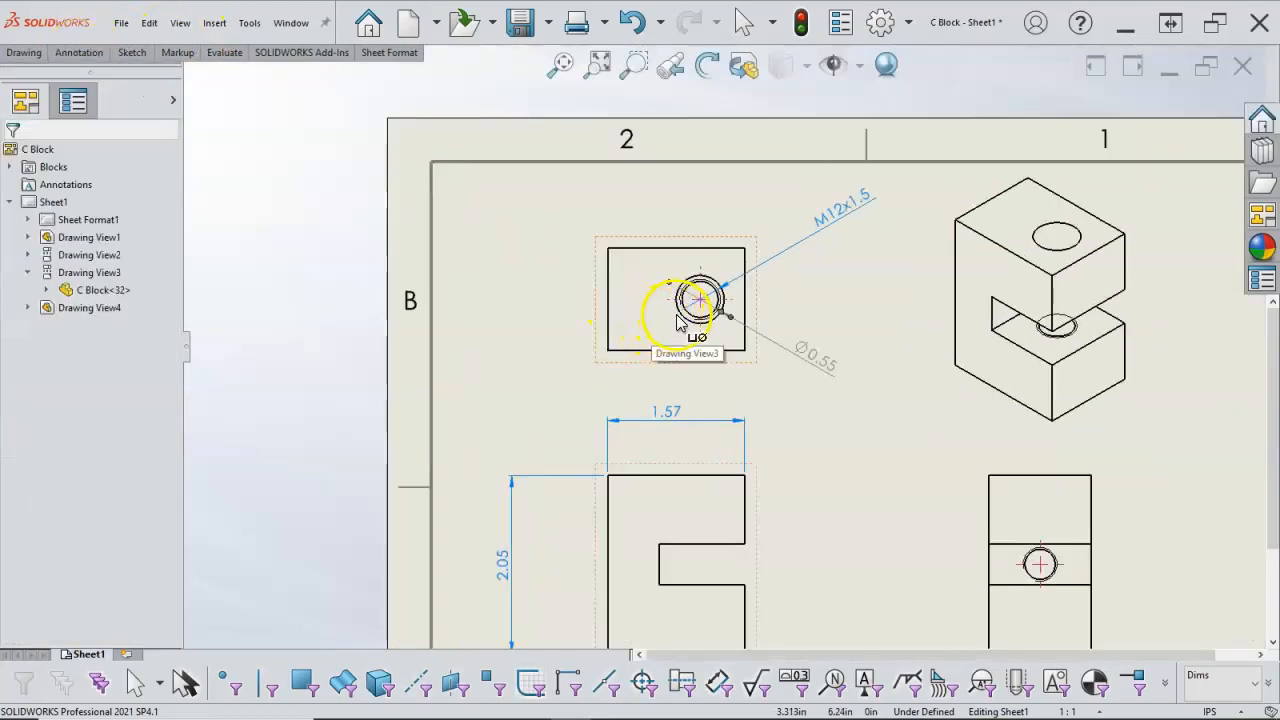
{"action": "left_click", "coordinate": [688, 292]}
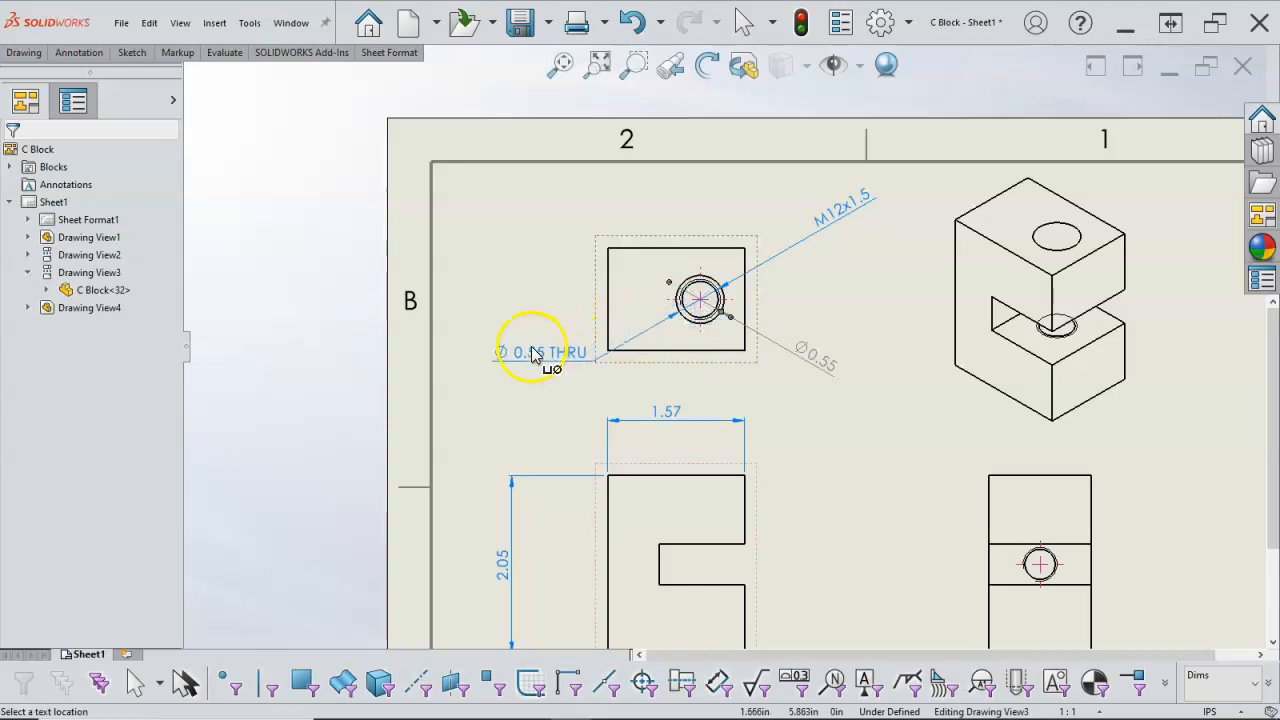
{"action": "left_click", "coordinate": [510, 355]}
{"action": "right_click", "coordinate": [790, 403]}
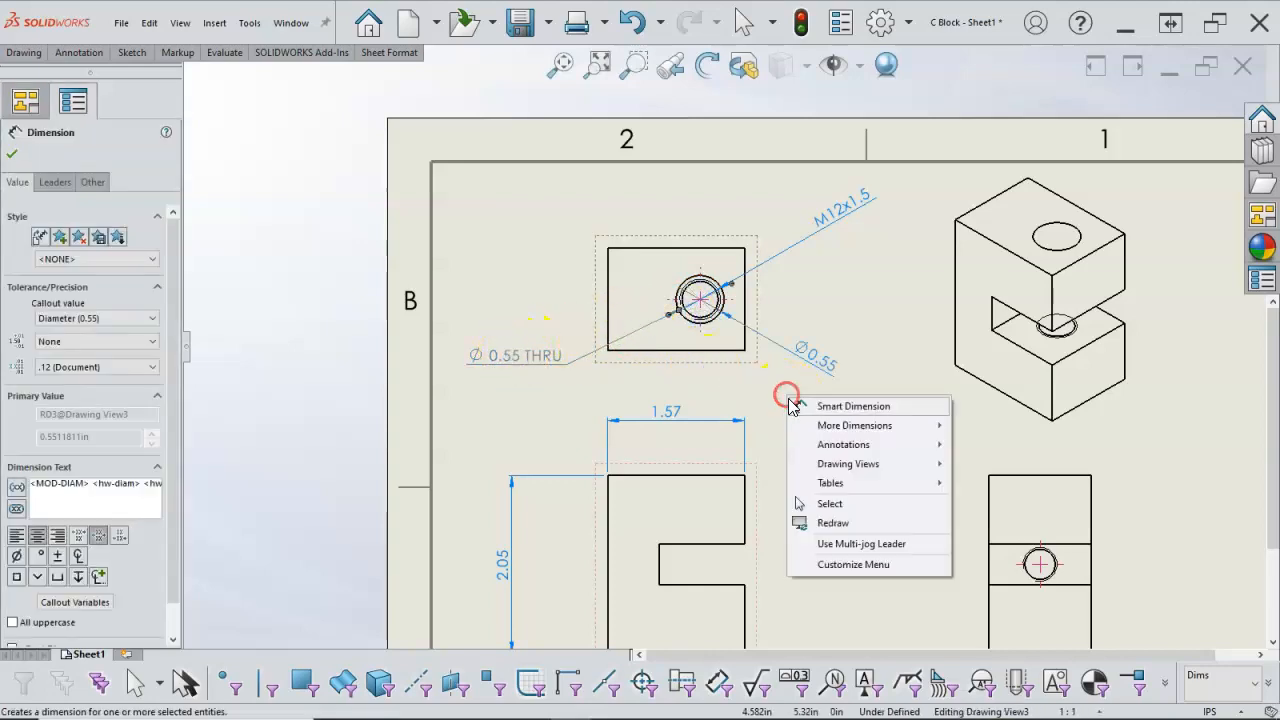
{"action": "left_click", "coordinate": [845, 504]}
Delete the plain diameter dimension from the top view's hole, keeping the hole callout.
{"action": "left_click_drag", "start_coordinate": [827, 387], "coordinate": [825, 367]}
{"action": "key", "text": "Delete"}
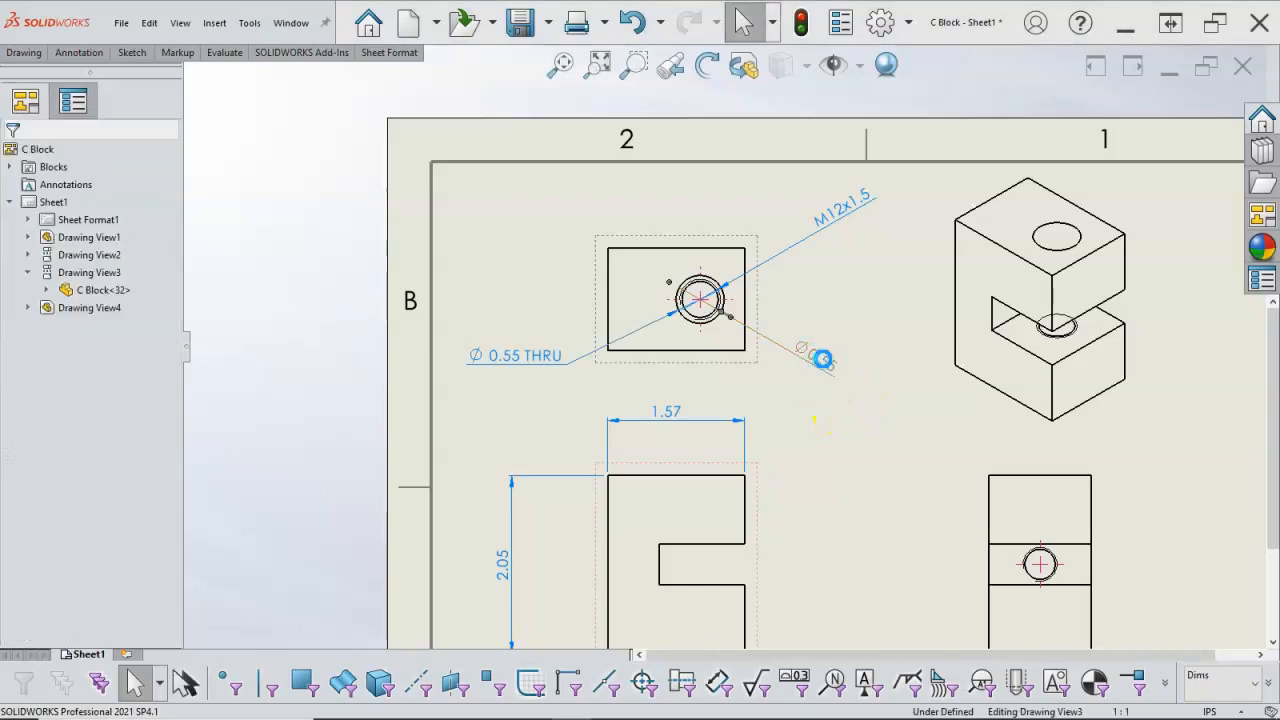
{"action": "left_click", "coordinate": [823, 403]}
{"action": "scroll", "coordinate": [824, 362], "scroll_direction": "up", "scroll_amount": 5}
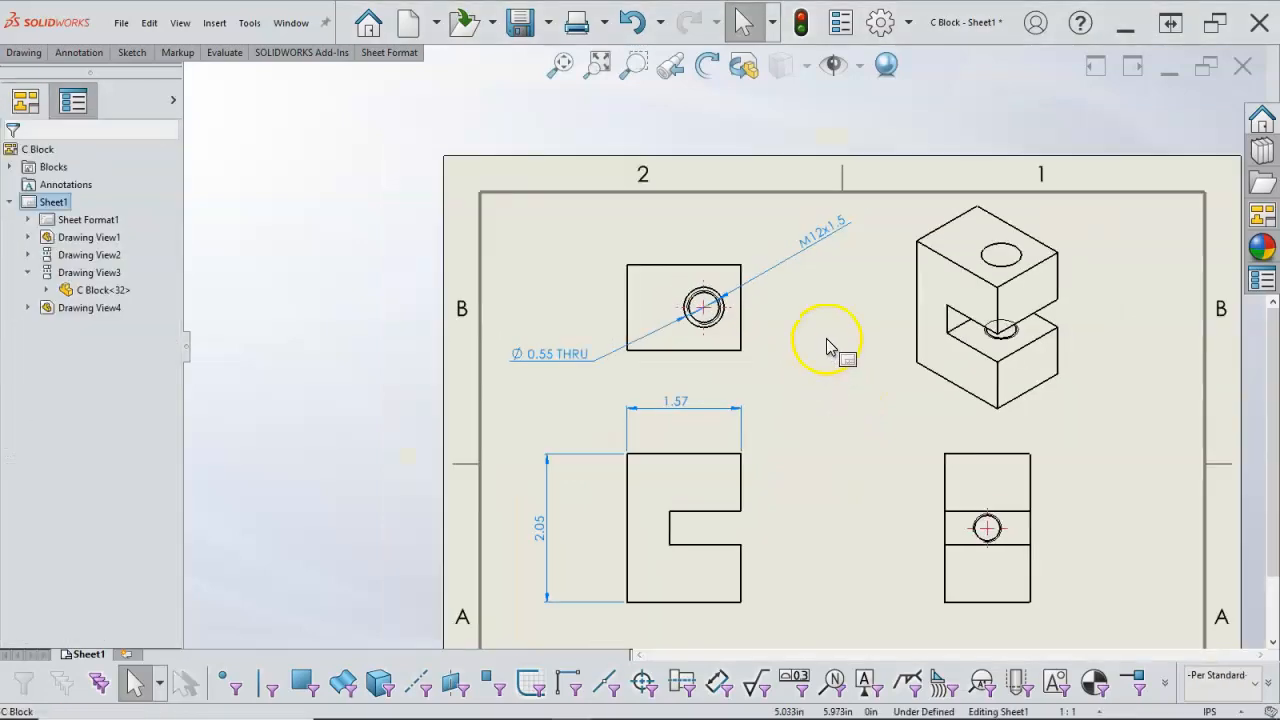
{"action": "scroll", "coordinate": [785, 421], "scroll_direction": "down", "scroll_amount": 1}
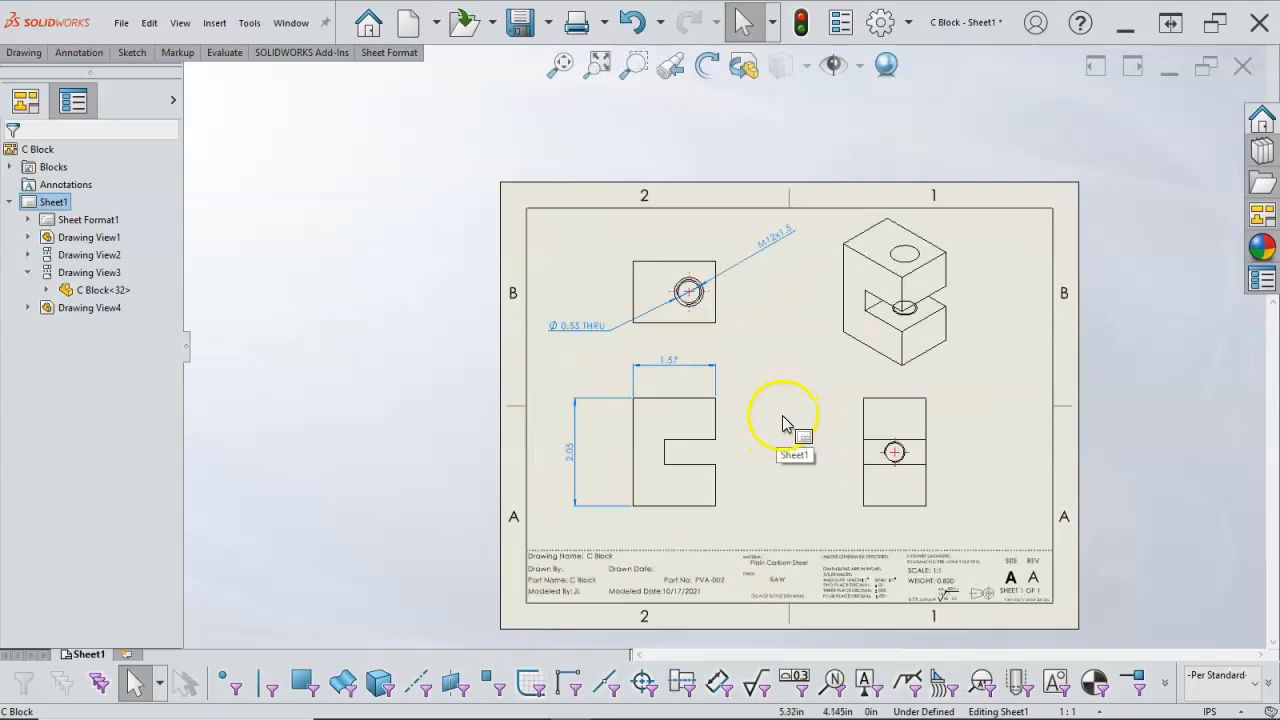
Add an angular dimension between the slot's lower edge and the adjoining outer vertical edge in the front view, placing it outside the part.
{"action": "right_click", "coordinate": [779, 403]}
{"action": "left_click", "coordinate": [836, 277]}
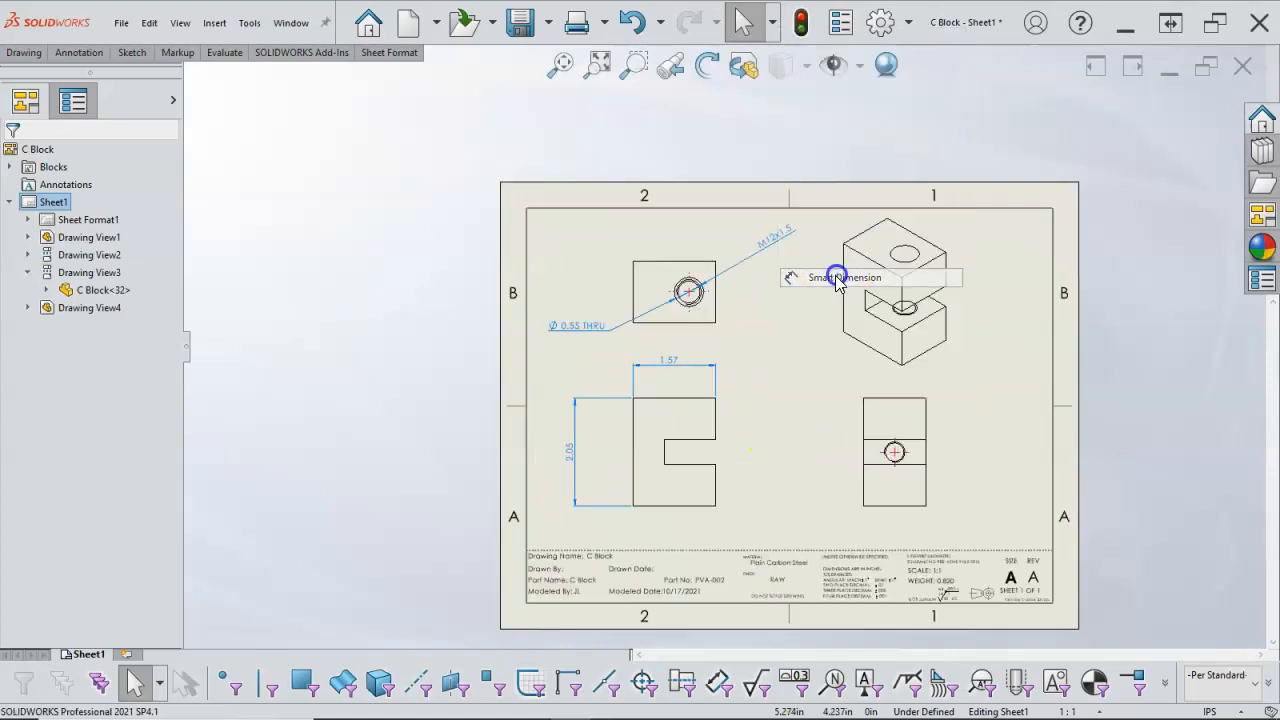
{"action": "left_click", "coordinate": [703, 465]}
{"action": "left_click", "coordinate": [790, 499]}
{"action": "left_click", "coordinate": [820, 494]}
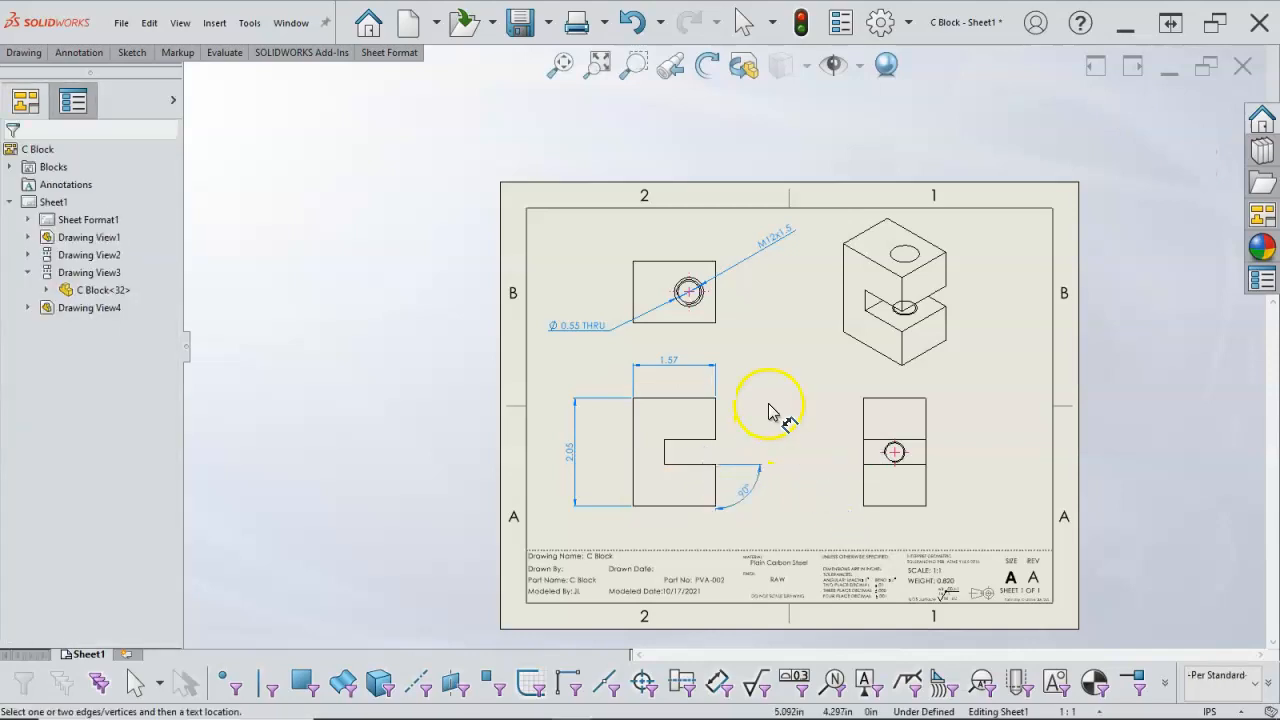
{"action": "right_click", "coordinate": [770, 410]}
{"action": "left_click", "coordinate": [812, 472]}
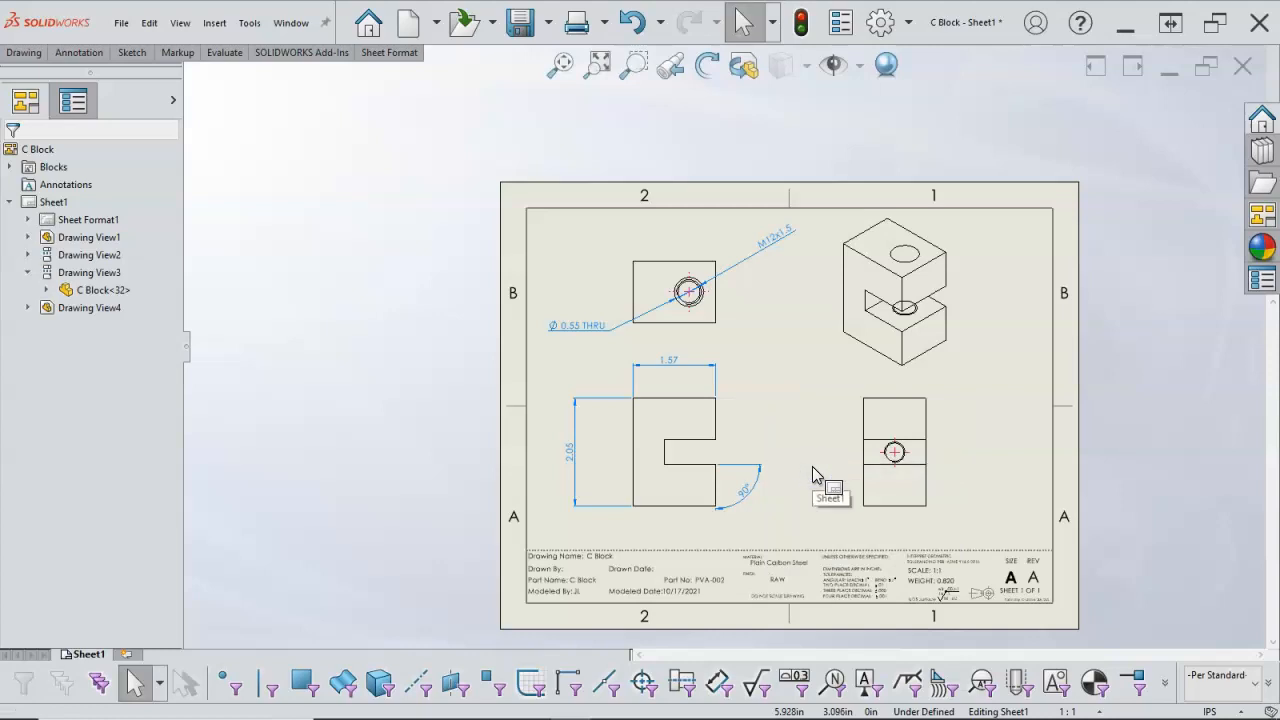
{"action": "scroll", "coordinate": [812, 462], "scroll_direction": "down", "scroll_amount": 1}
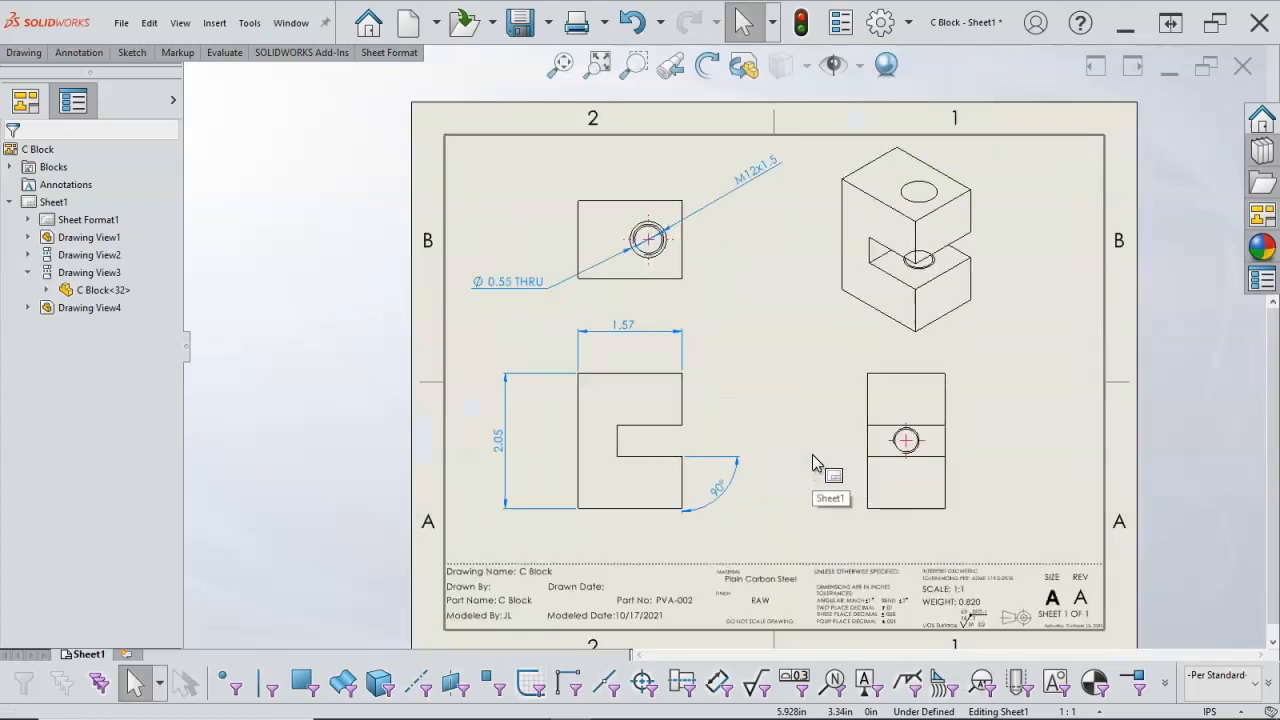
Place a surface finish symbol on the slot's lower edge in the front view and end the command.
{"action": "right_click", "coordinate": [785, 405]}
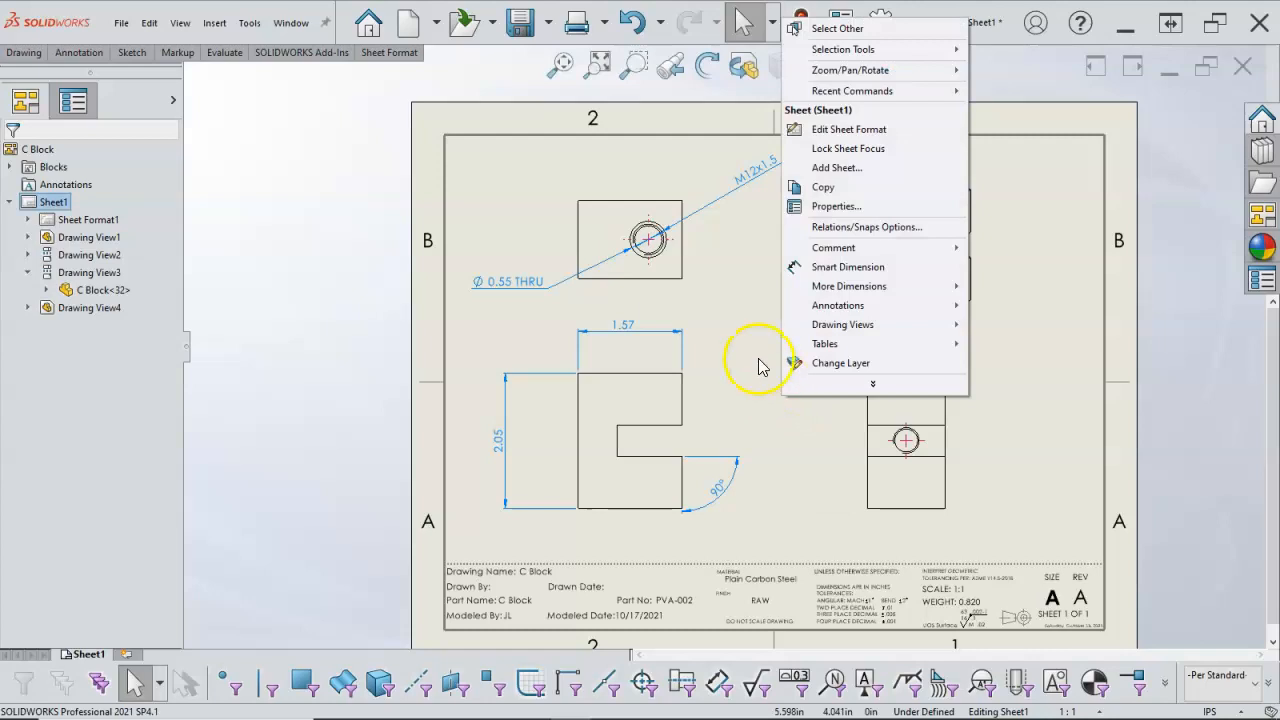
{"action": "left_click", "coordinate": [745, 283]}
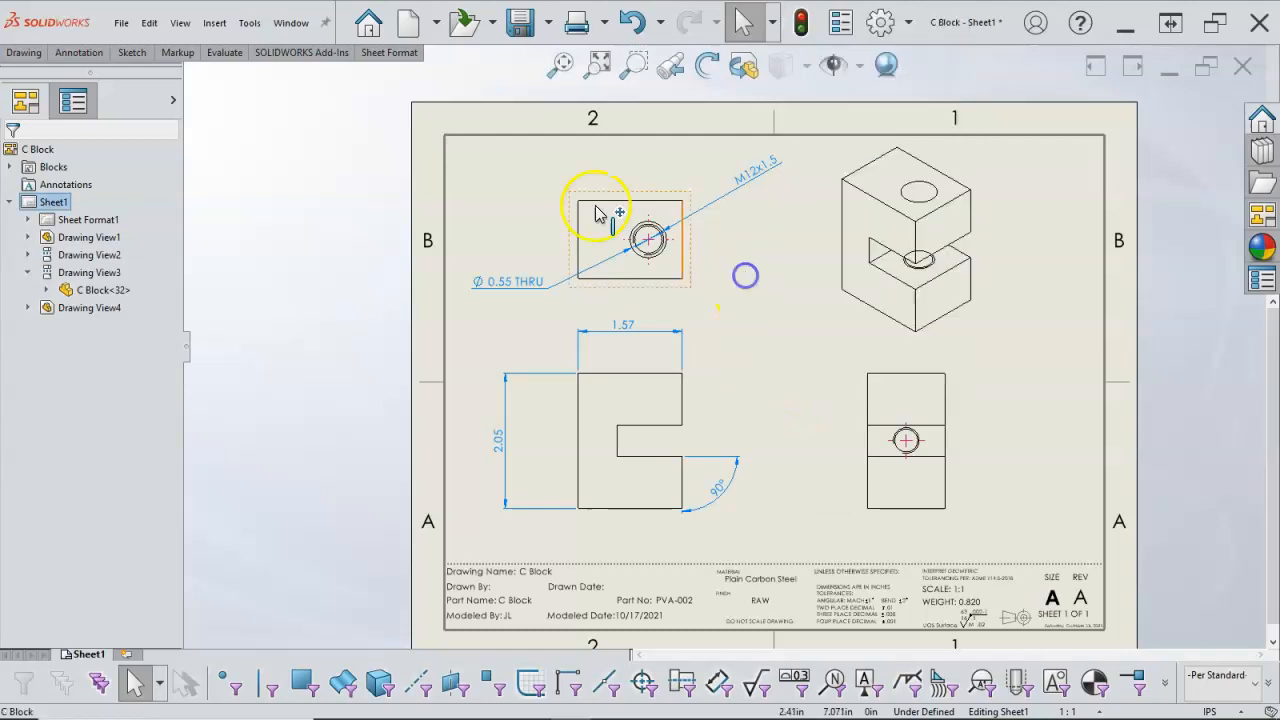
{"action": "left_click", "coordinate": [68, 55]}
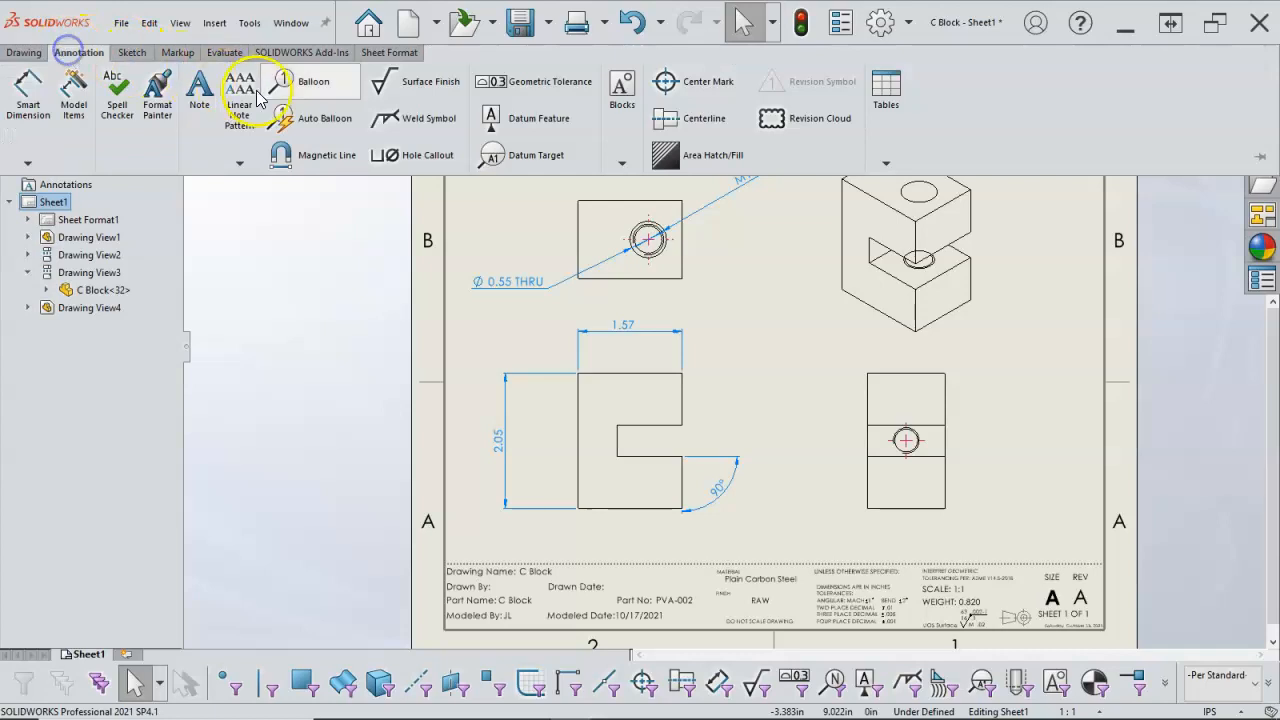
{"action": "left_click", "coordinate": [383, 82]}
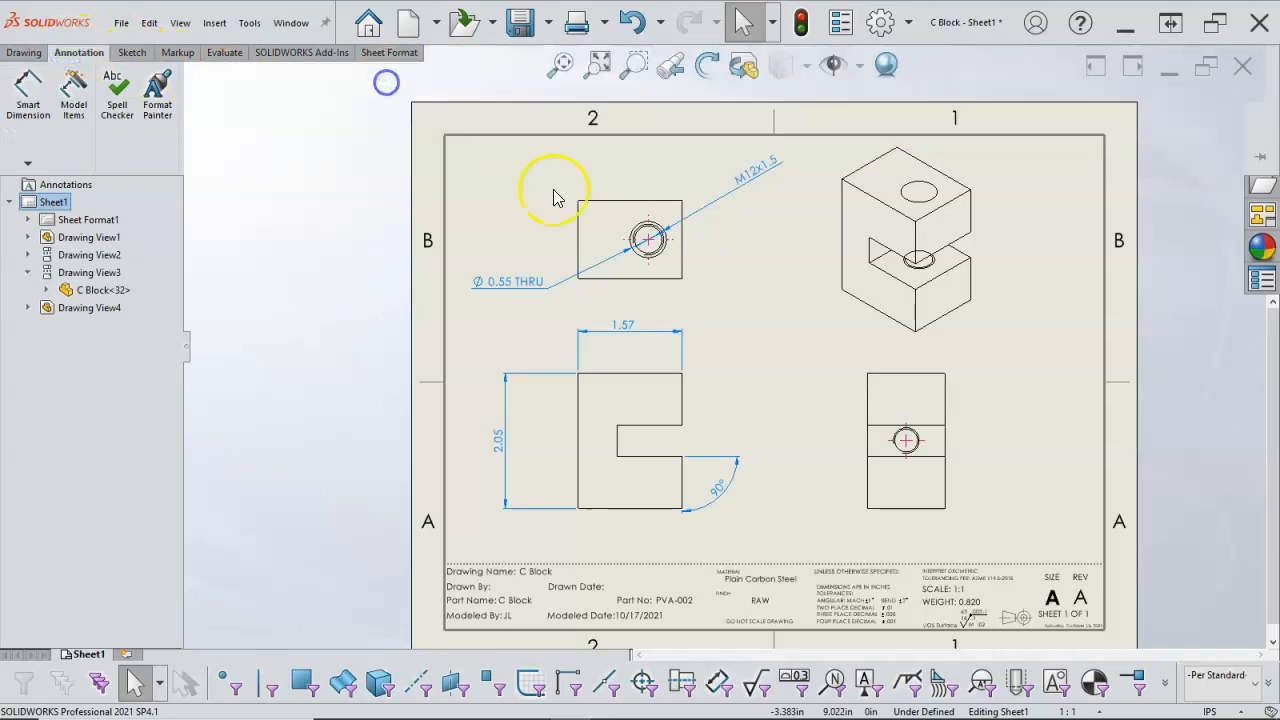
{"action": "left_click", "coordinate": [646, 460]}
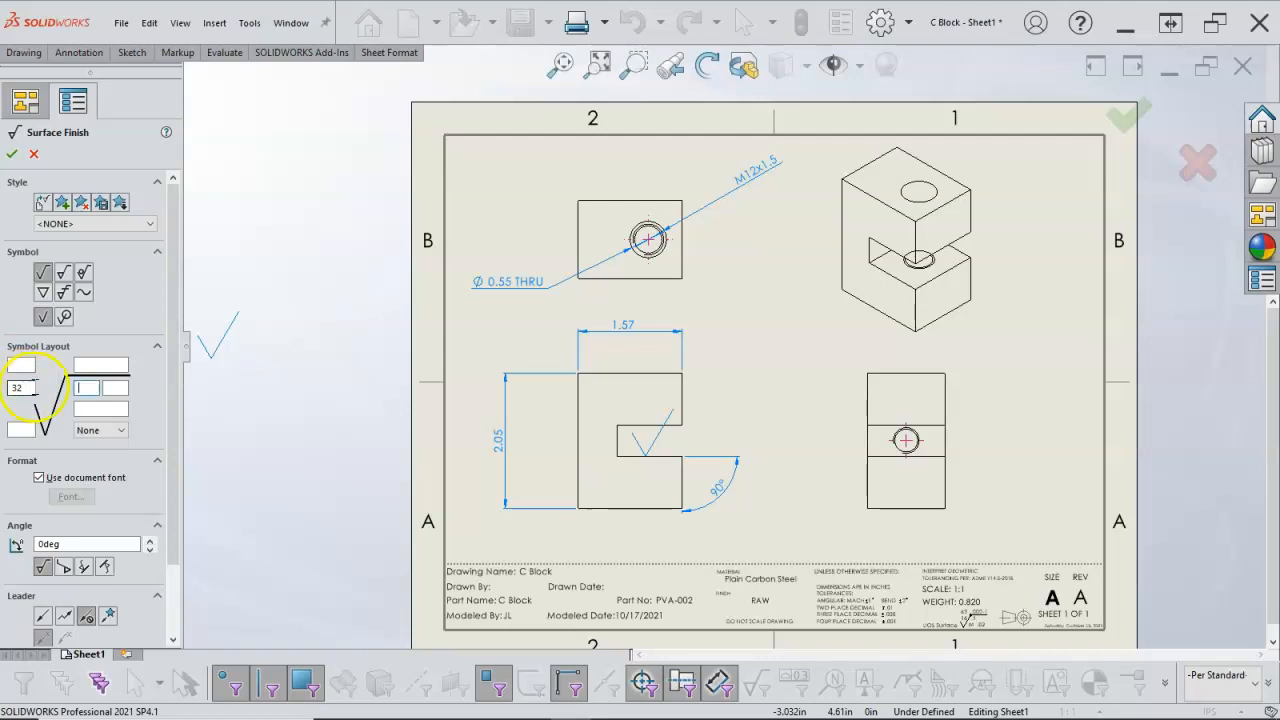
{"action": "left_click", "coordinate": [33, 154]}
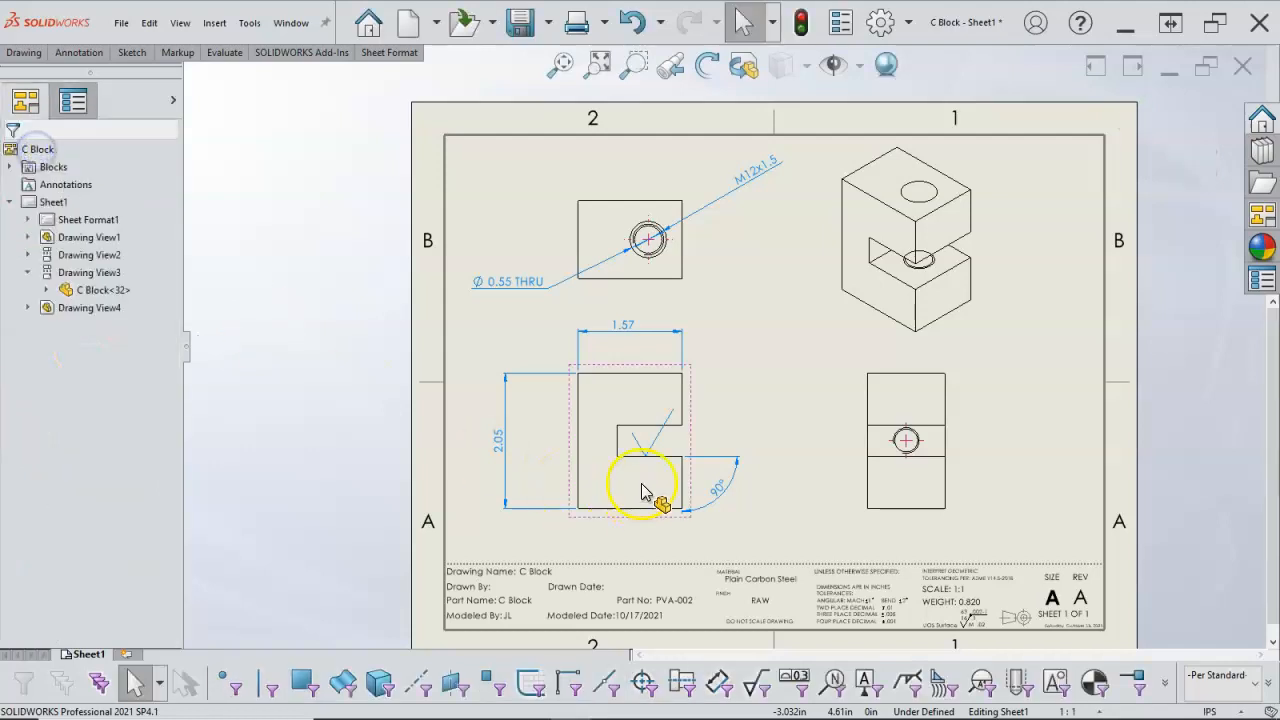
Set the roughness value of the slot's surface finish symbol to 16, leaving the lay direction at None.
{"action": "left_click", "coordinate": [654, 441]}
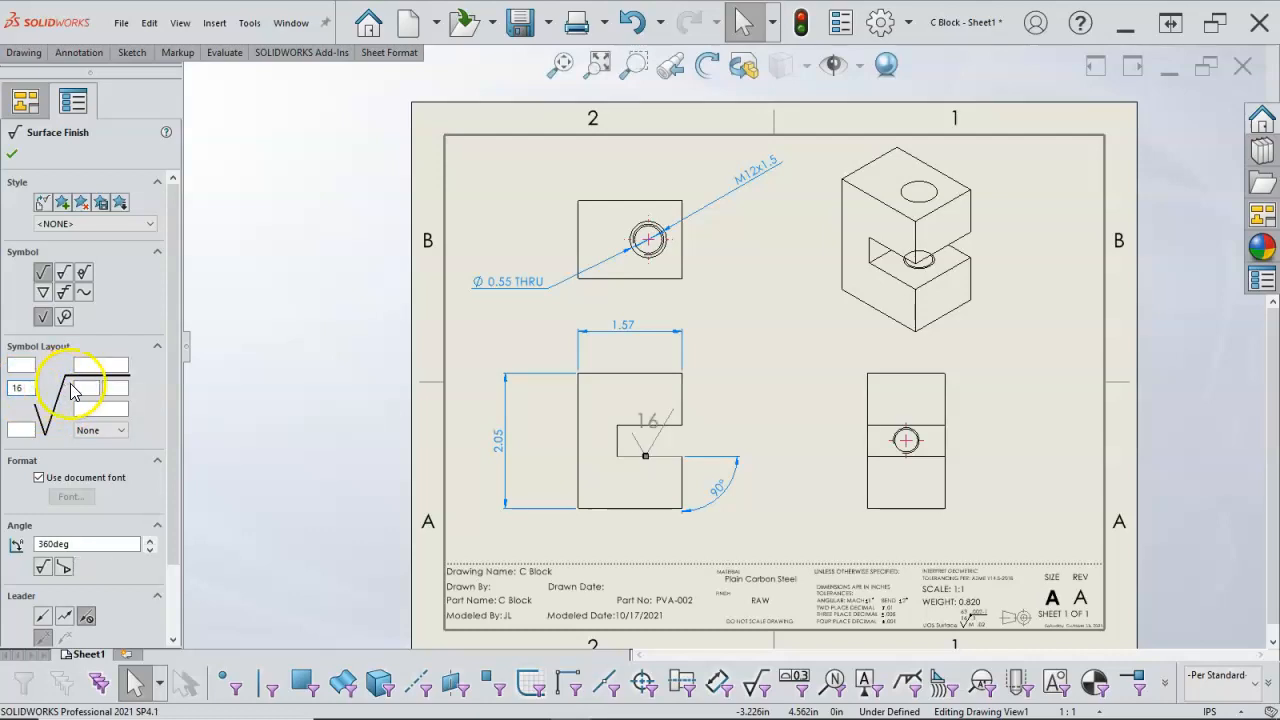
{"action": "left_click", "coordinate": [118, 430]}
{"action": "left_click", "coordinate": [115, 430]}
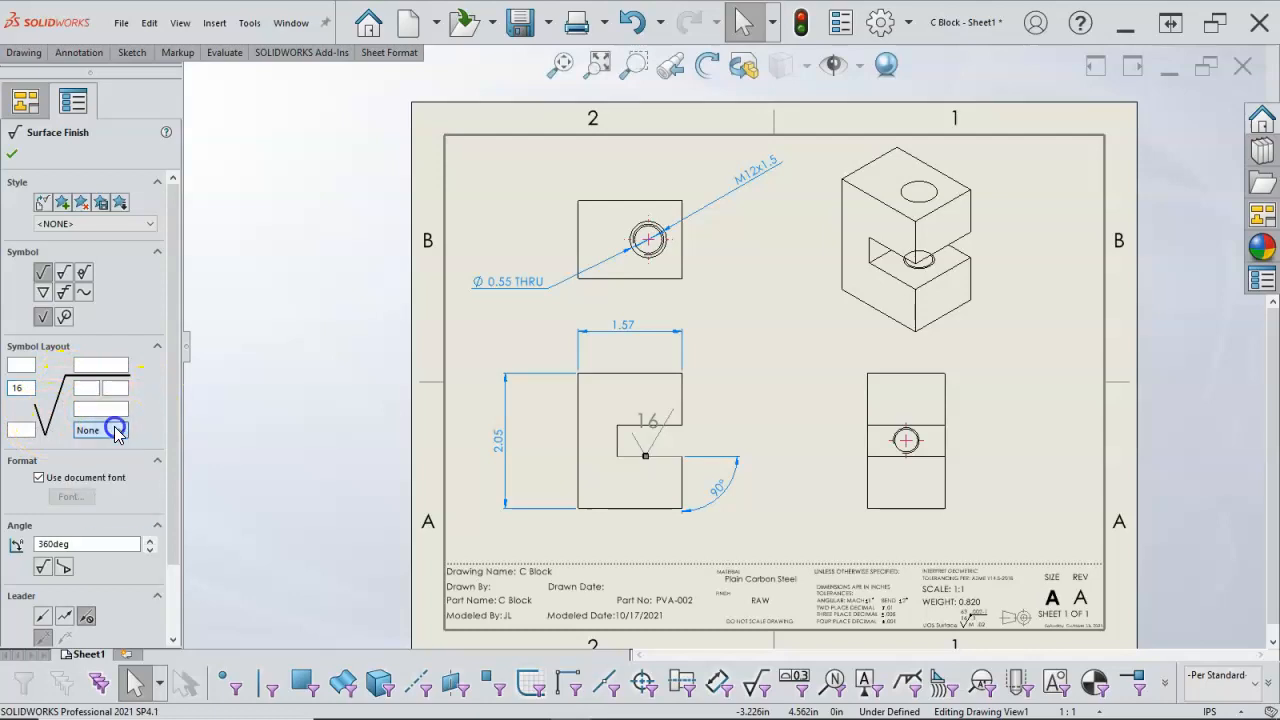
{"action": "left_click", "coordinate": [12, 155]}
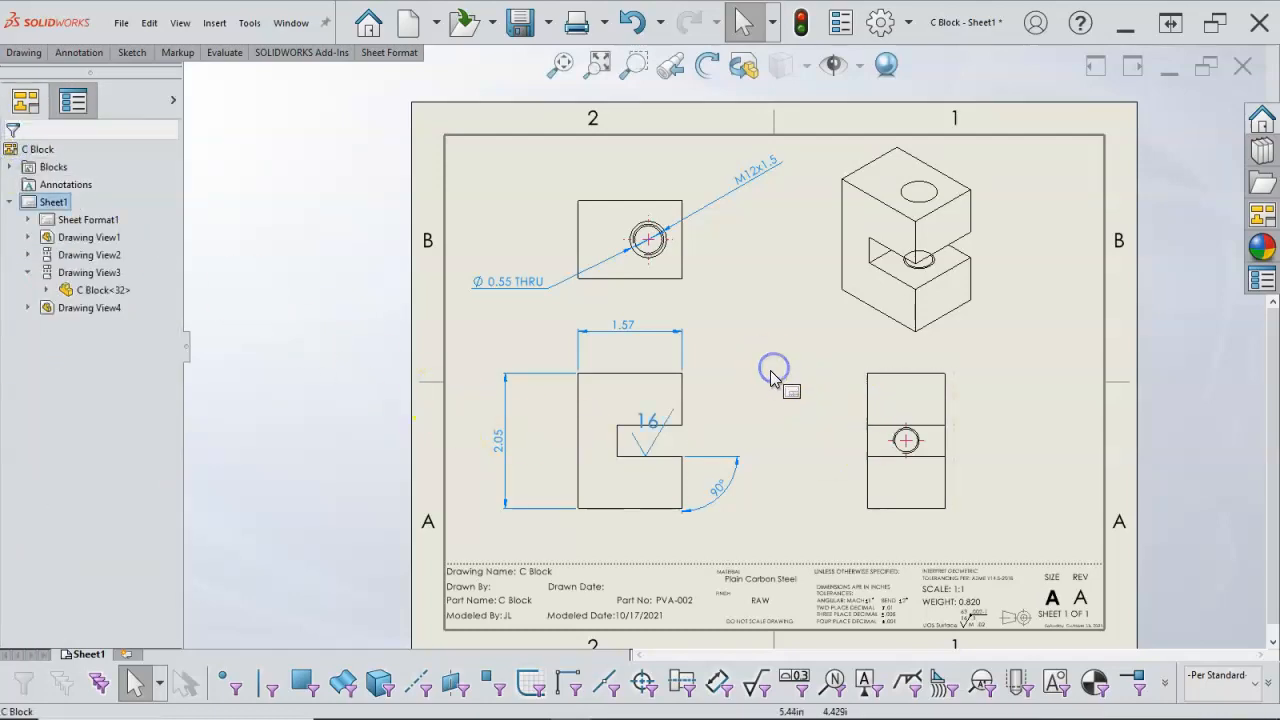
Shift the surface finish symbol slightly along the slot's lower edge and check the layer assigned in its properties.
{"action": "mouse_move", "coordinate": [652, 430]}
{"action": "left_mouse_down"}
{"action": "mouse_move", "coordinate": [700, 430]}
{"action": "mouse_move", "coordinate": [655, 420]}
{"action": "left_mouse_up"}
{"action": "left_click", "coordinate": [731, 411]}
{"action": "left_click", "coordinate": [657, 417]}
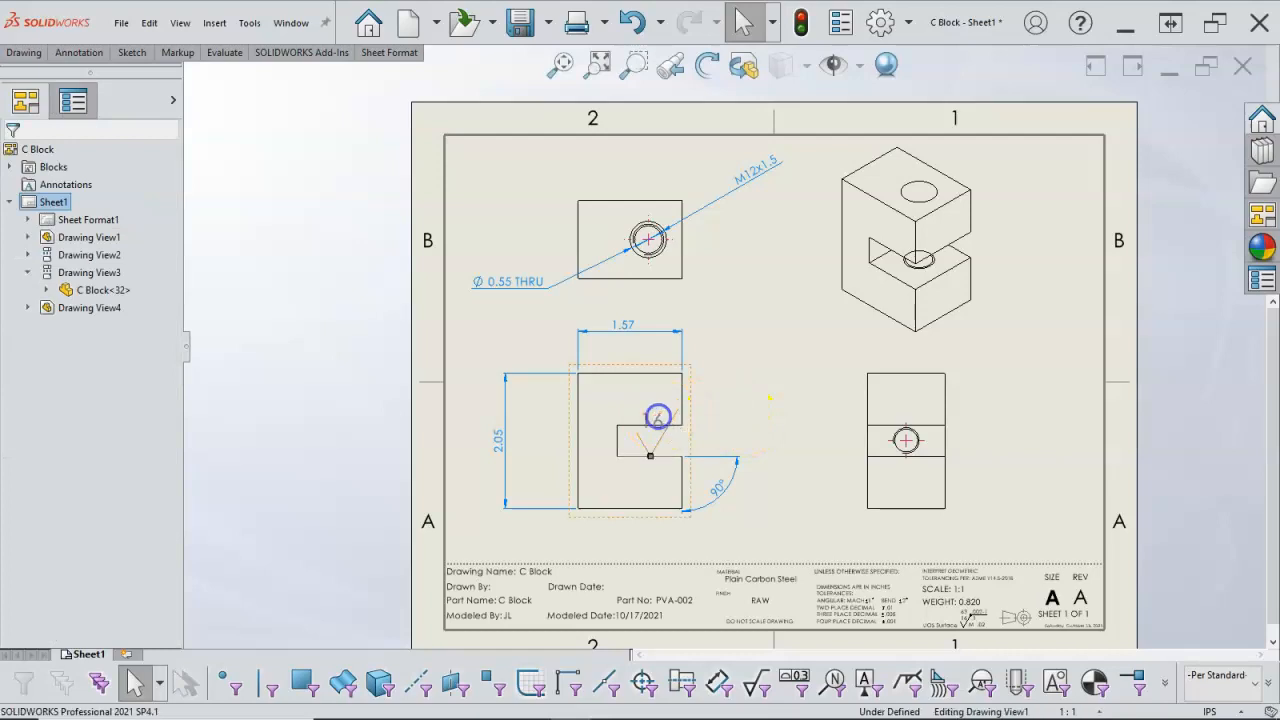
{"action": "mouse_move", "coordinate": [173, 456]}
{"action": "left_mouse_down"}
{"action": "mouse_move", "coordinate": [178, 577]}
{"action": "mouse_move", "coordinate": [196, 292]}
{"action": "left_mouse_up"}
{"action": "left_click", "coordinate": [8, 153]}
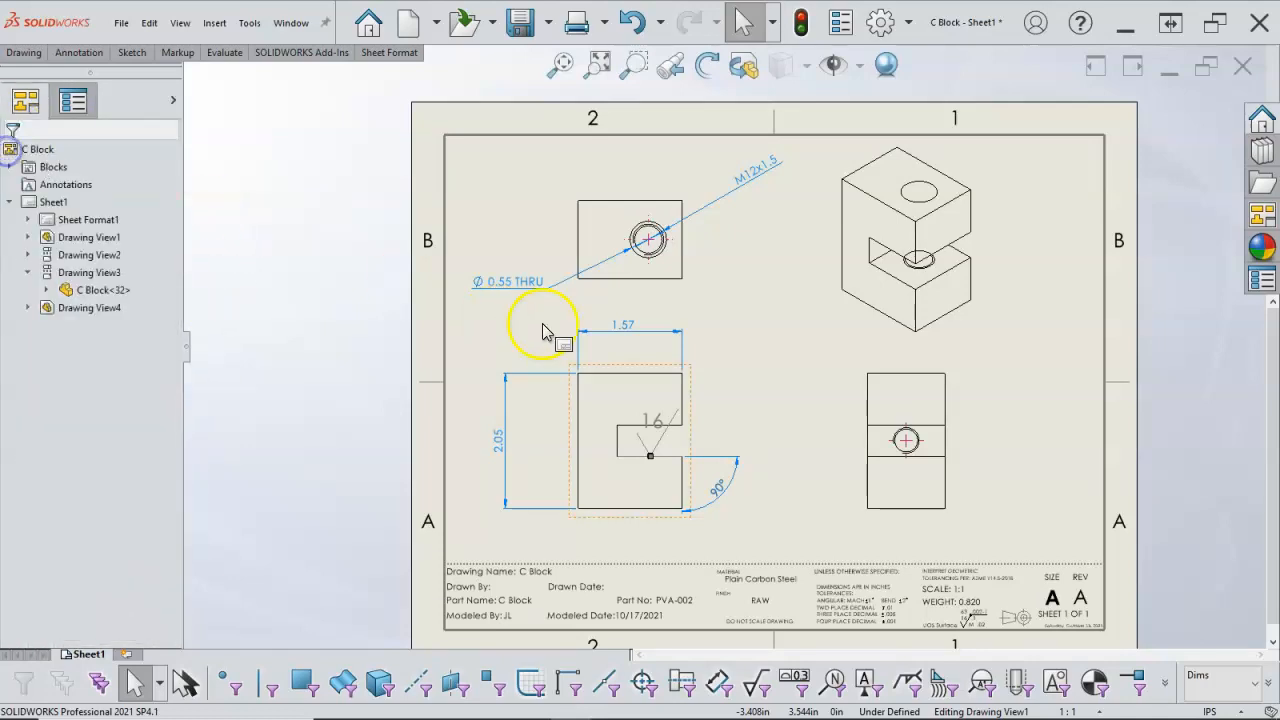
{"action": "left_click", "coordinate": [740, 282]}
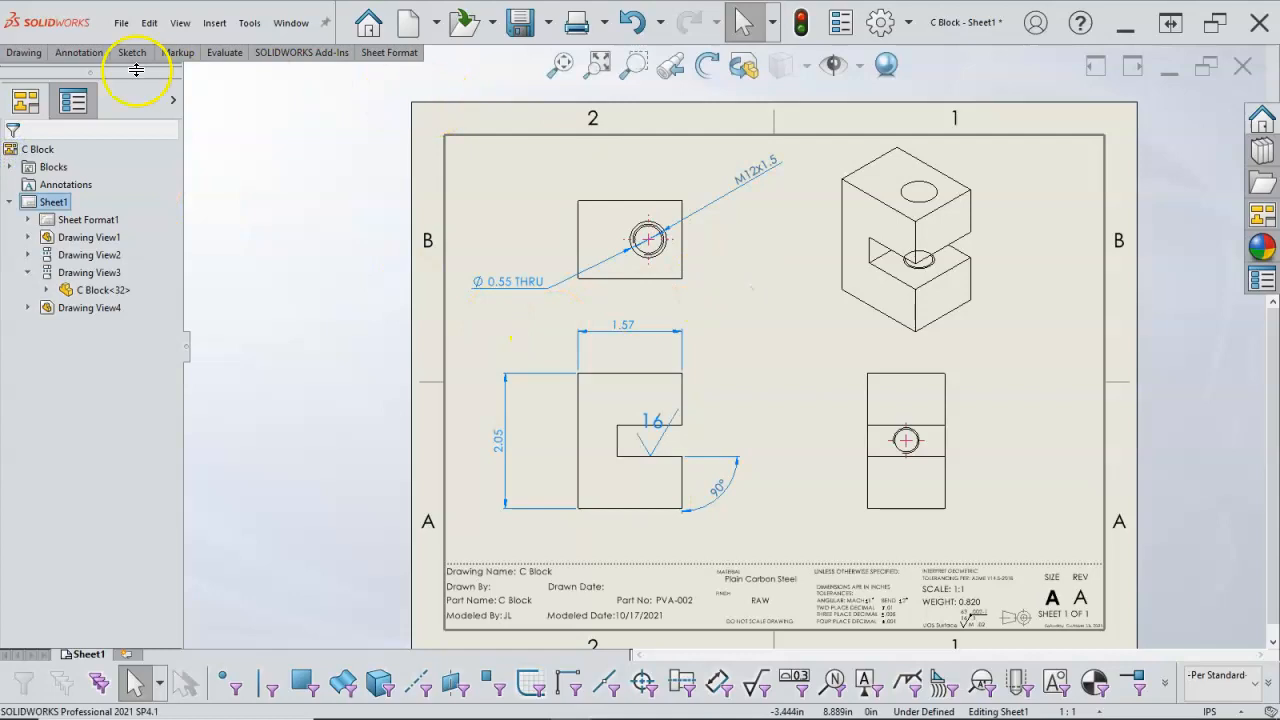
Attach datum feature A to the front view's bottom edge, placing its label below the height dimension, and end the command without adding another datum.
{"action": "left_click", "coordinate": [98, 56]}
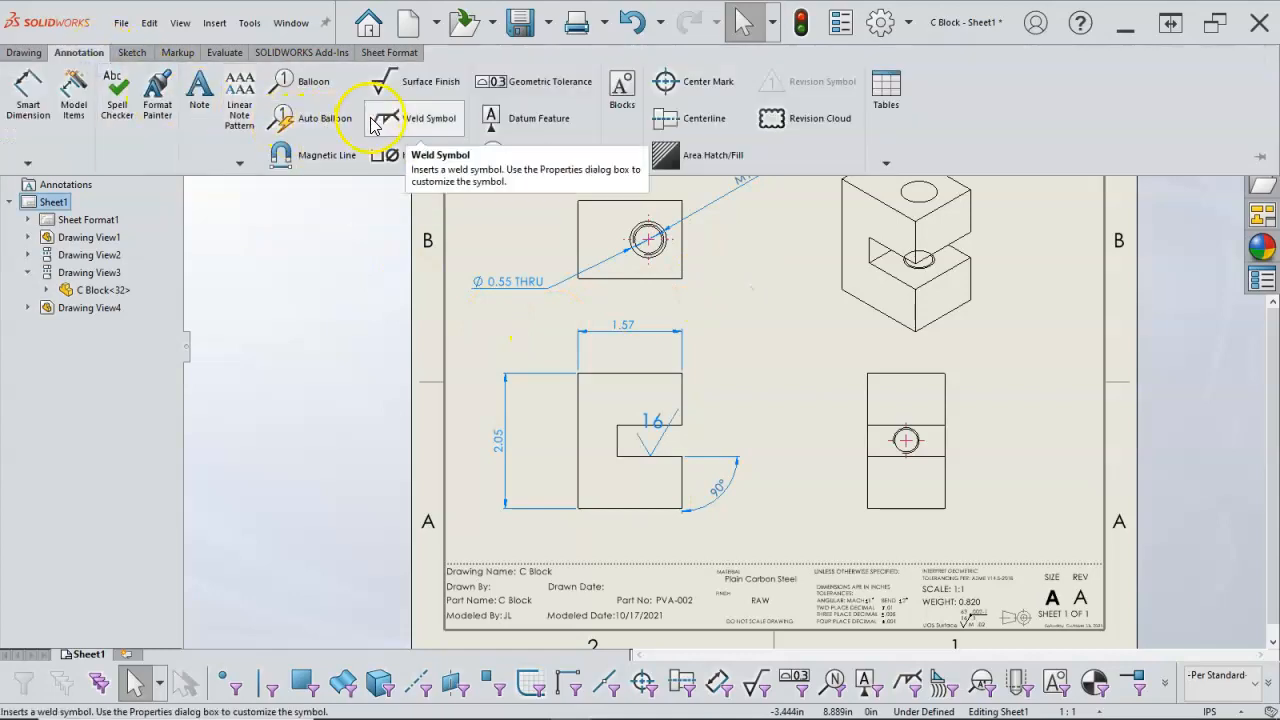
{"action": "left_click", "coordinate": [490, 120]}
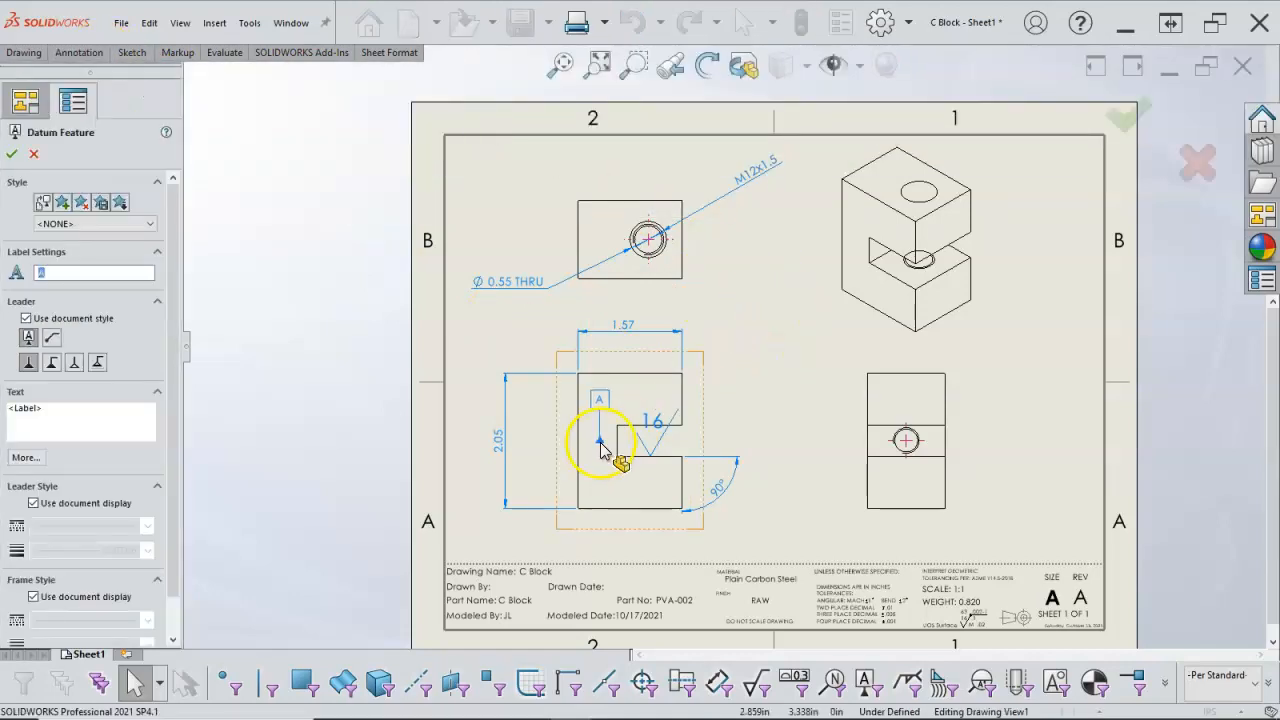
{"action": "left_click", "coordinate": [604, 510]}
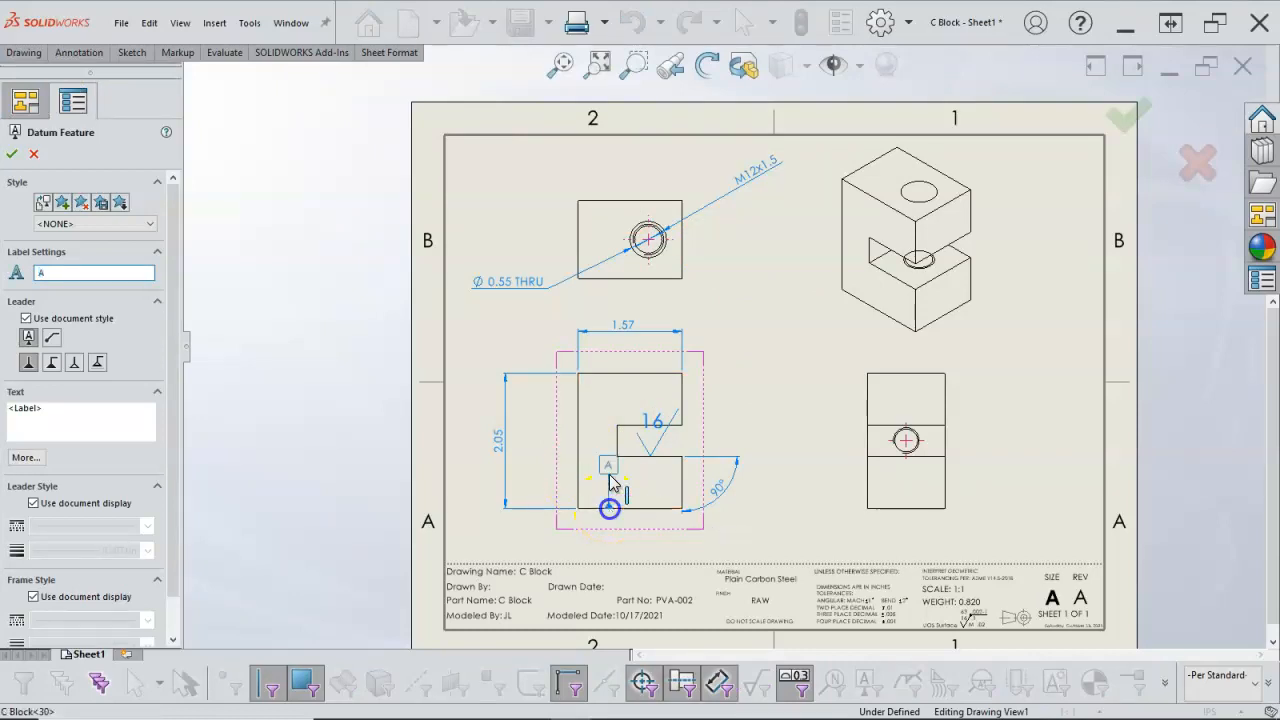
{"action": "left_click", "coordinate": [508, 545]}
{"action": "right_click", "coordinate": [643, 539]}
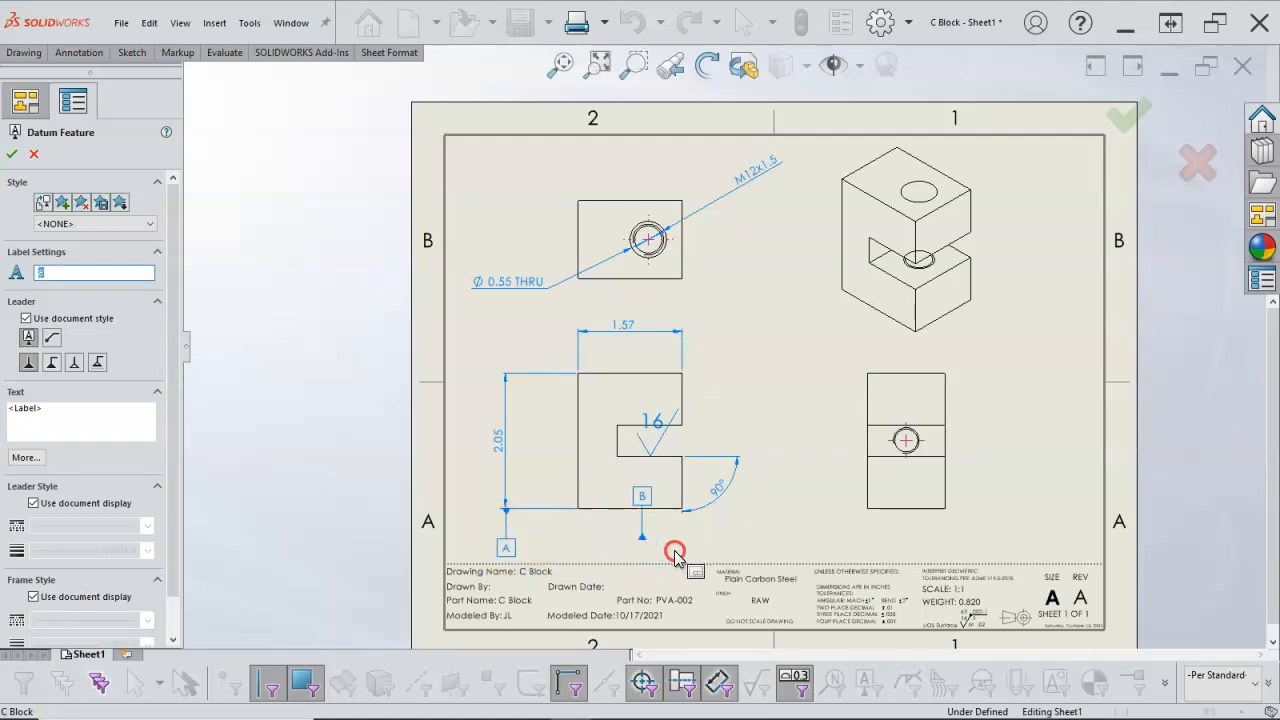
{"action": "left_click", "coordinate": [749, 504]}
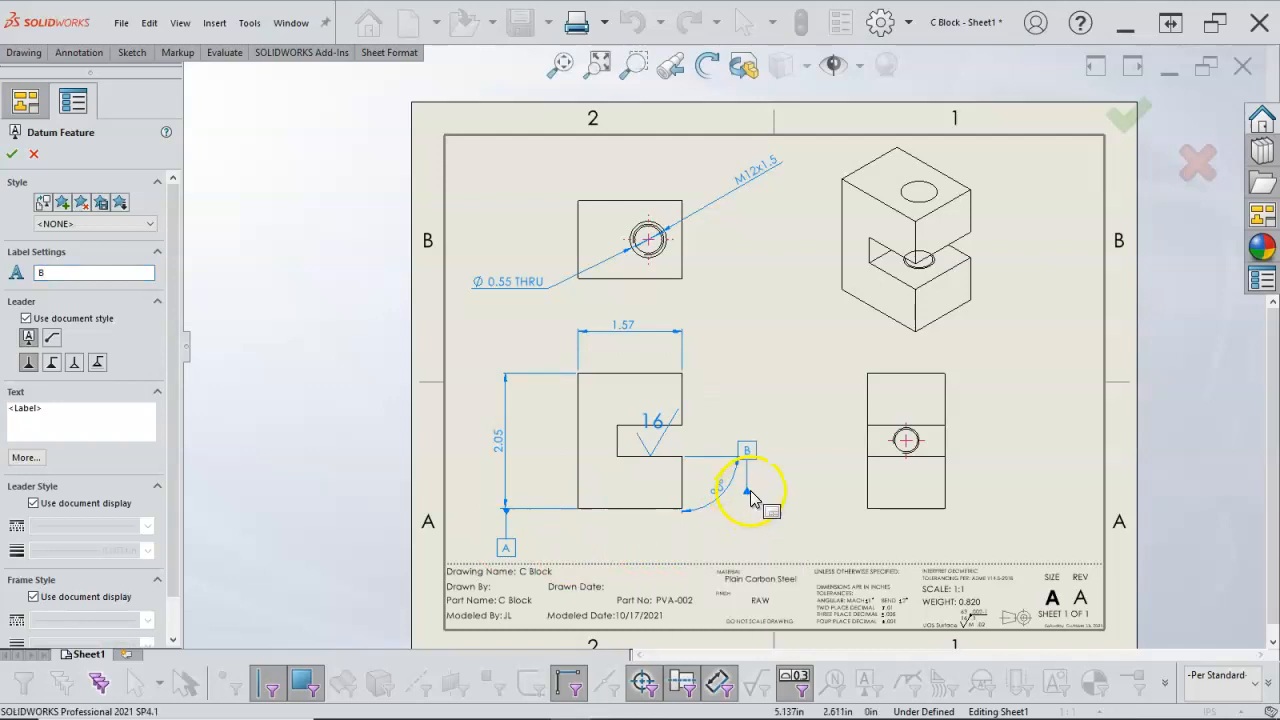
{"action": "key", "text": "Escape"}
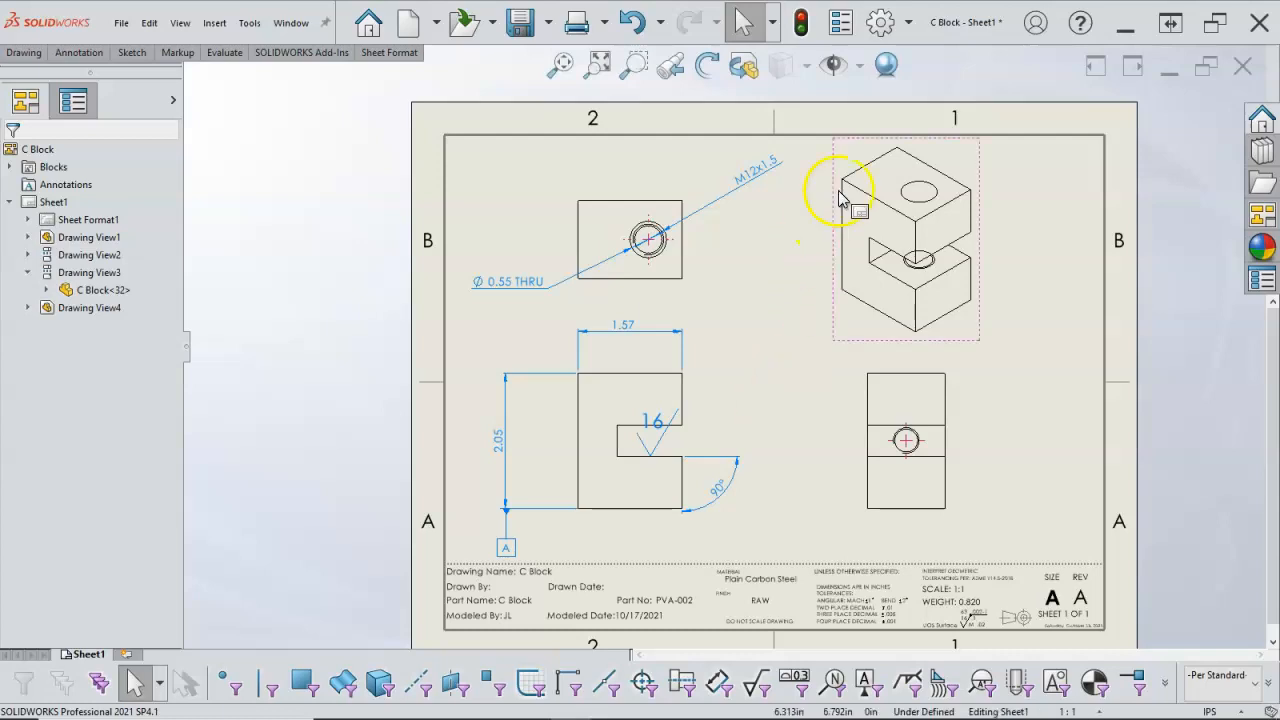
Review the overall drafting standard in the document properties and close the options without saving.
{"action": "left_click", "coordinate": [886, 31]}
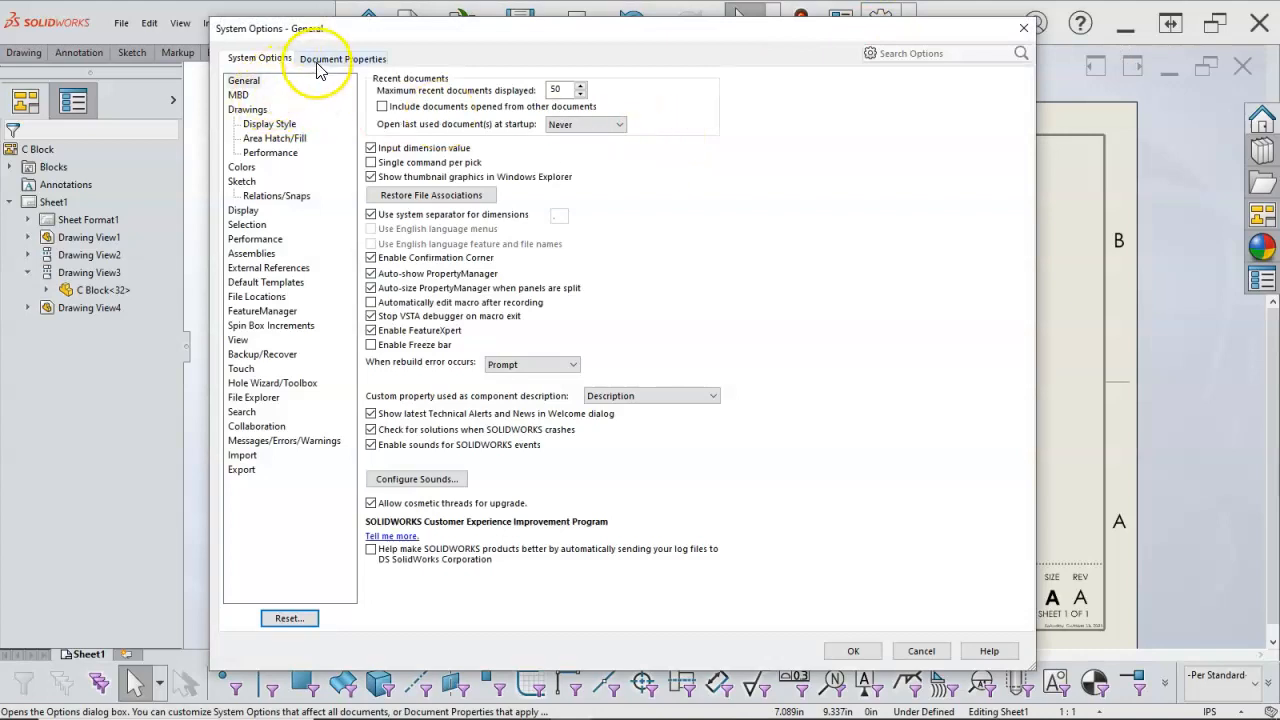
{"action": "left_click", "coordinate": [317, 63]}
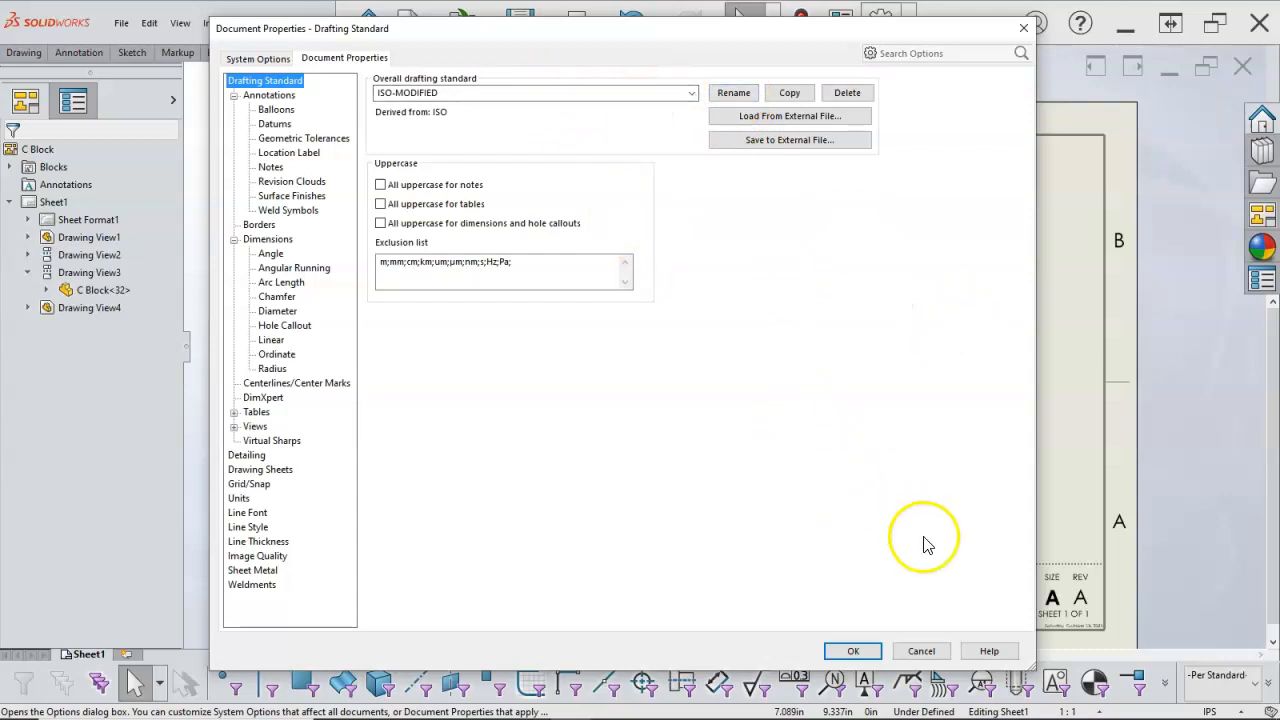
{"action": "left_click", "coordinate": [921, 652]}
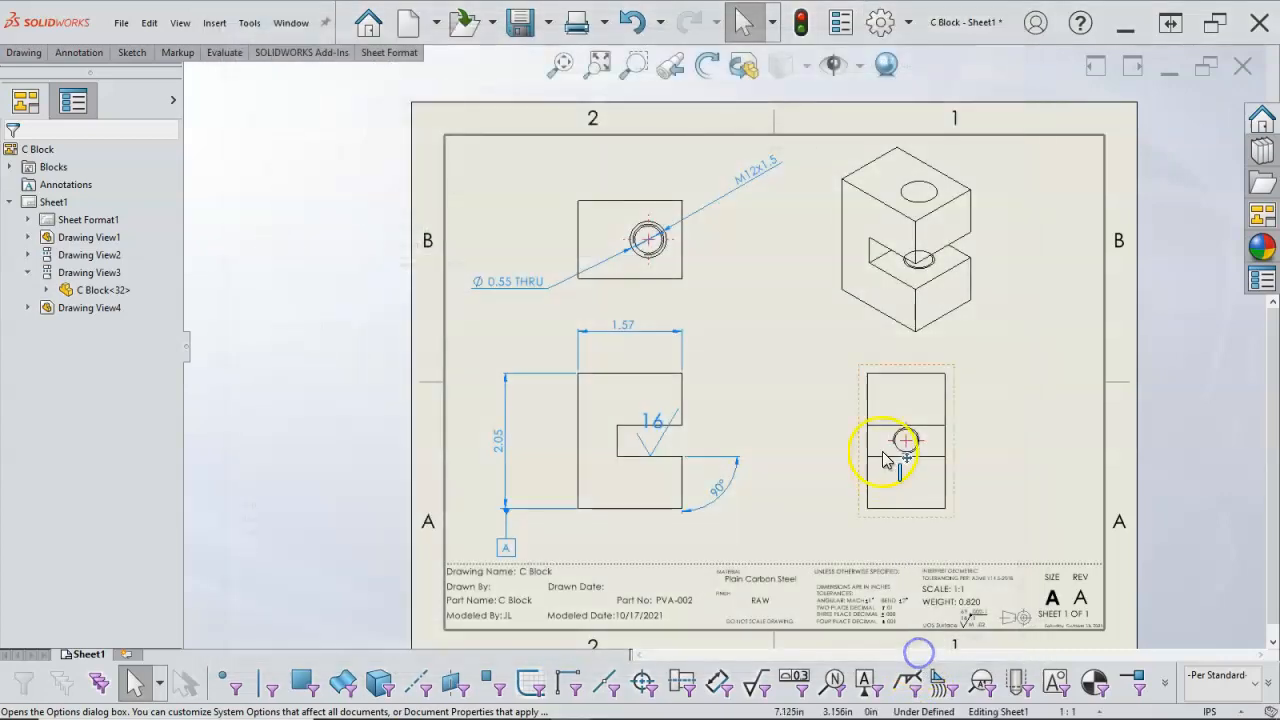